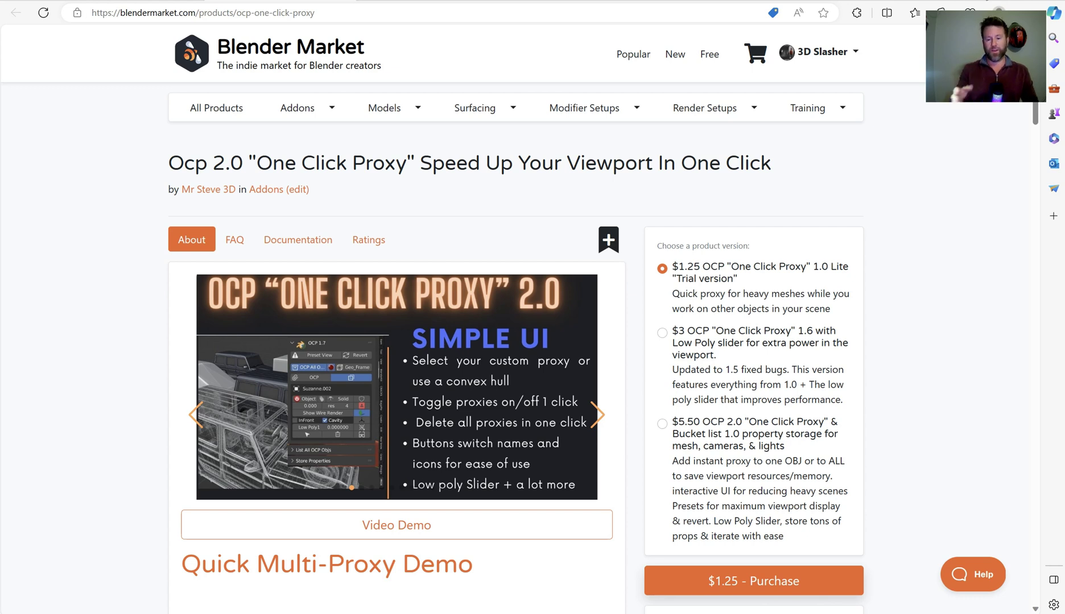
# Highlight the $5.50 OCP 2.0 version's title and feature description, then switch to Blender.
pyautogui.moveTo(726, 428); pyautogui.dragTo(841, 432)
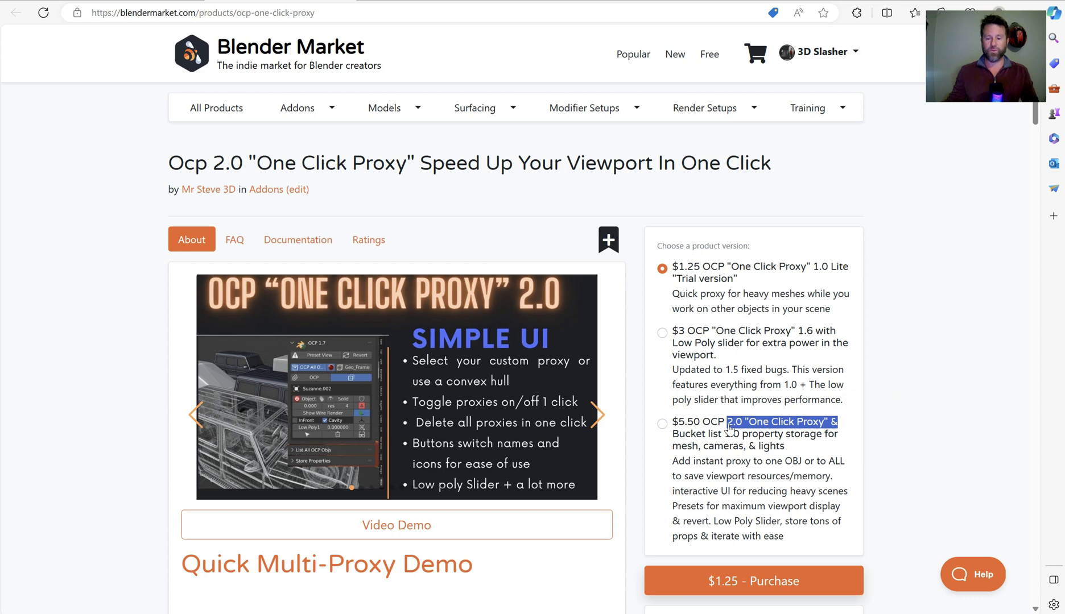
pyautogui.moveTo(802, 449); pyautogui.dragTo(718, 421)
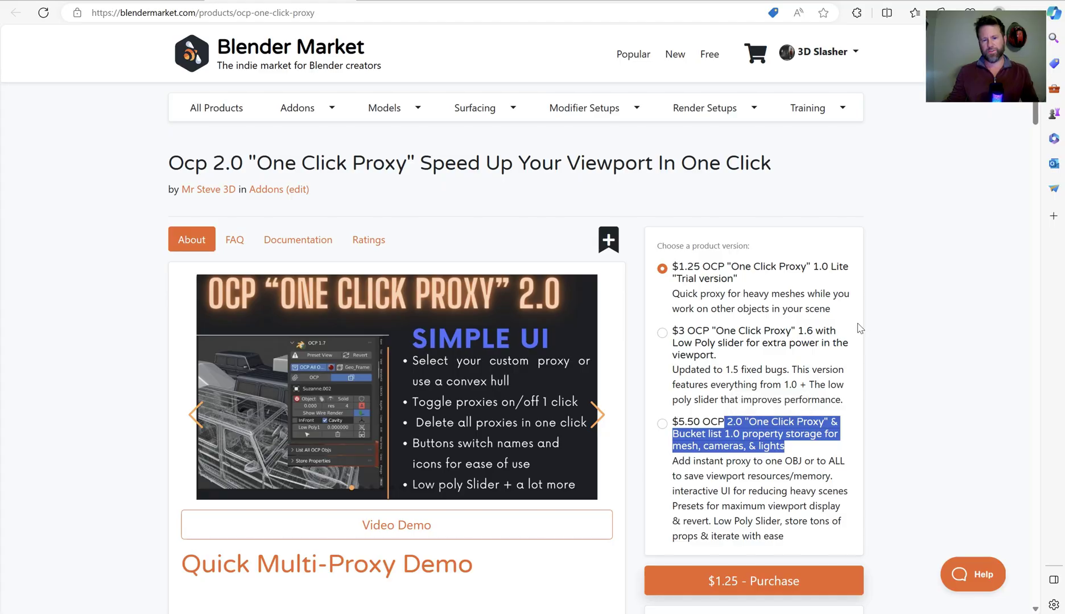
pyautogui.hotkey('alt', 'Tab')
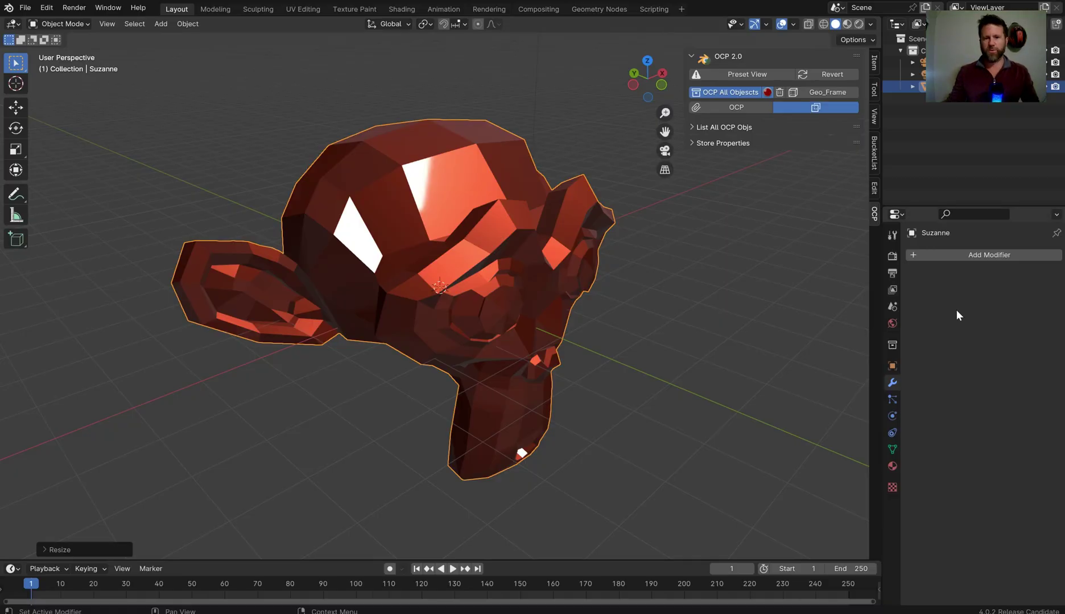
# Add a Subdivision Set modifier to Suzanne, raise its viewport level, and apply it.
pyautogui.press('F3')
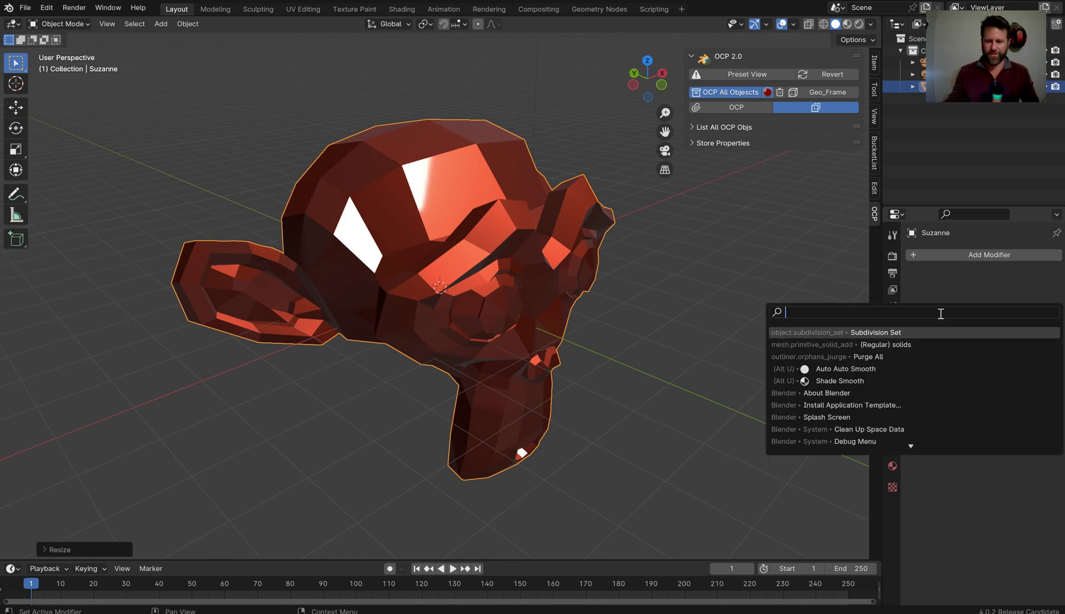
pyautogui.write('s')
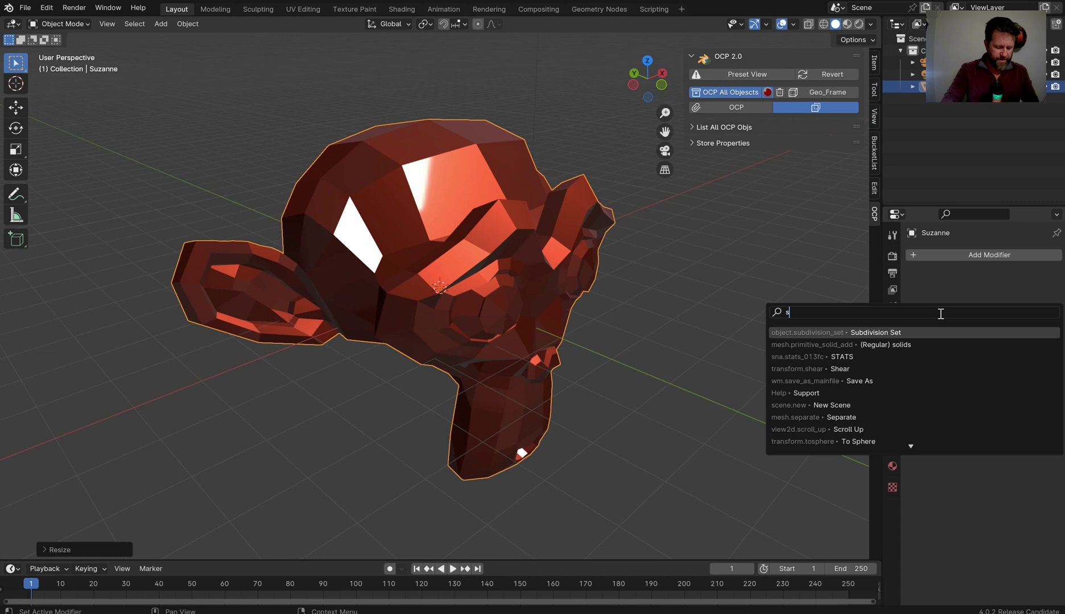
pyautogui.write('ubs')
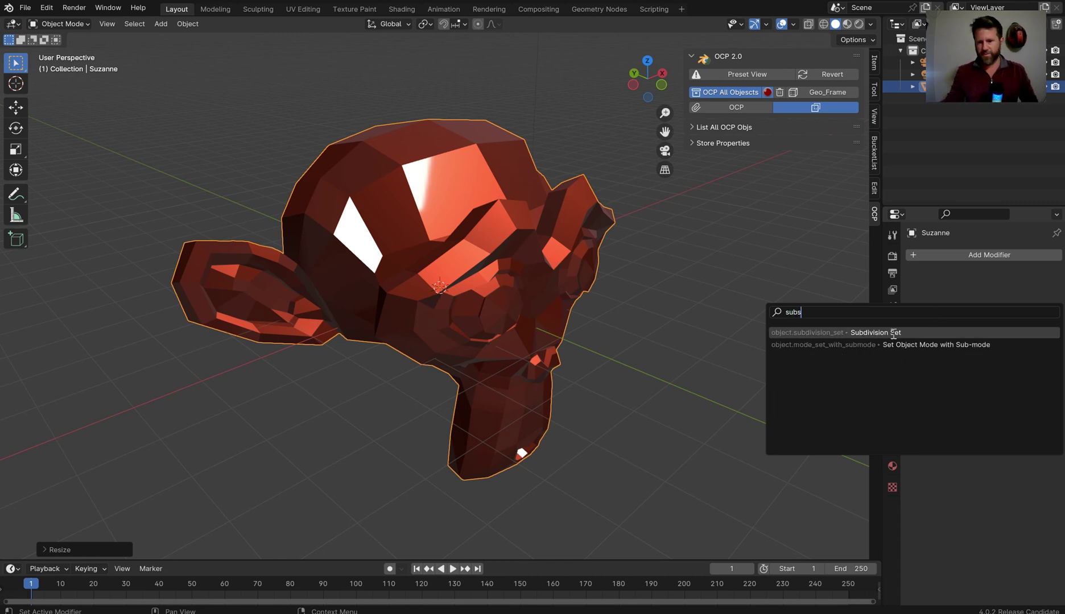
pyautogui.click(892, 332)
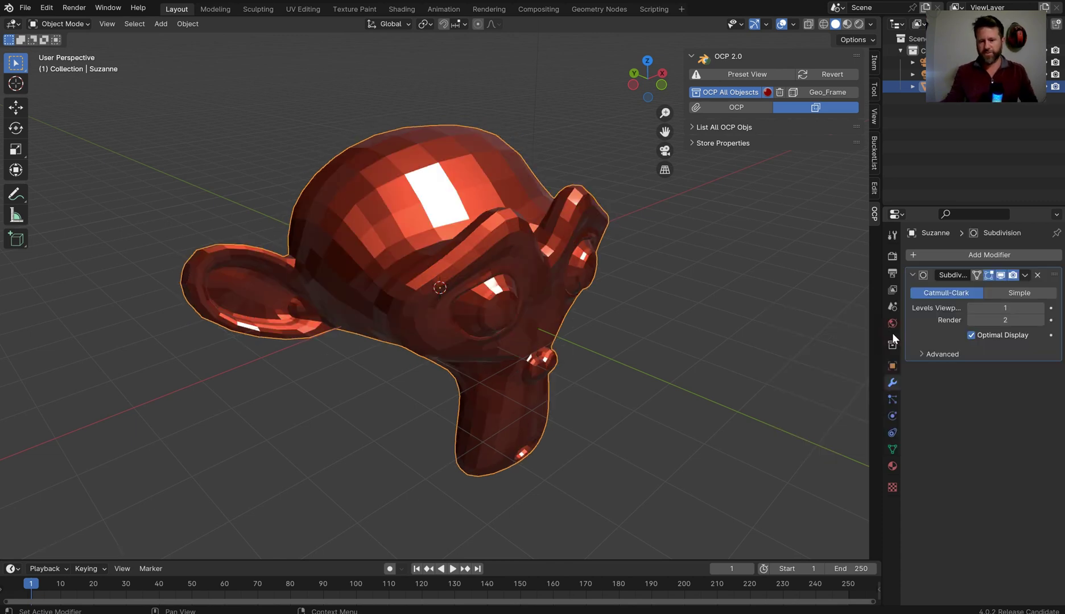
pyautogui.click(1040, 308)
pyautogui.click(1024, 275)
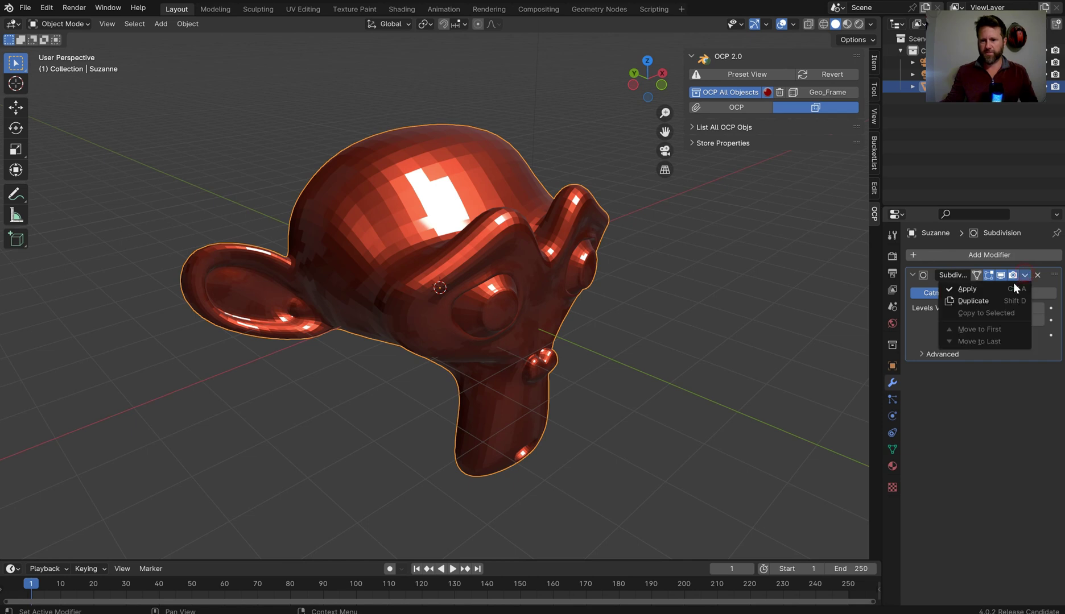
pyautogui.click(1015, 288)
# Add Shade Smooth to Quick Favorites and shade Suzanne smooth.
pyautogui.press('q')
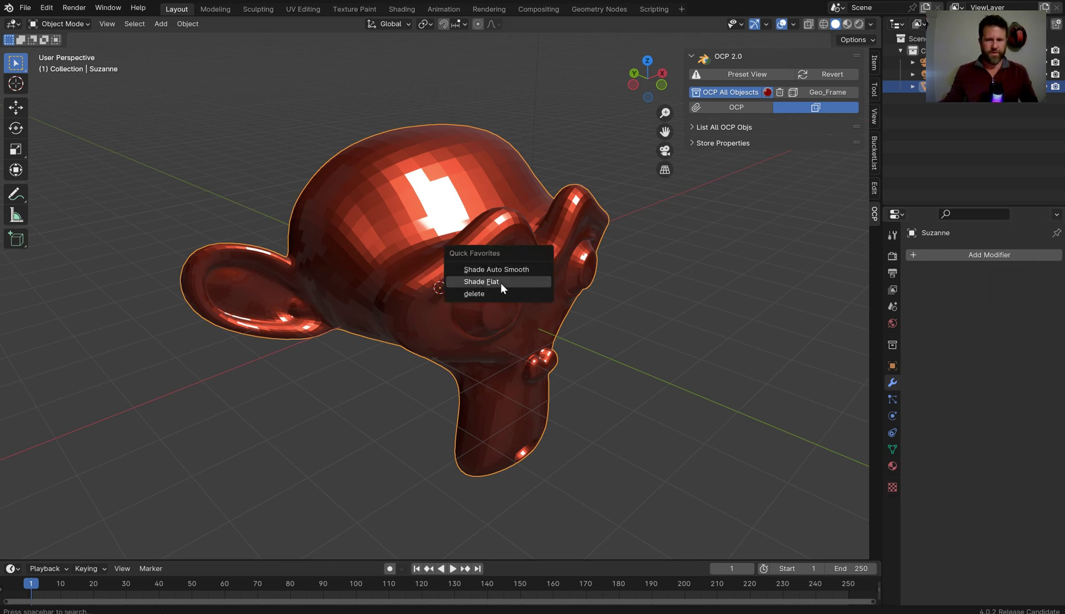
pyautogui.press('space')
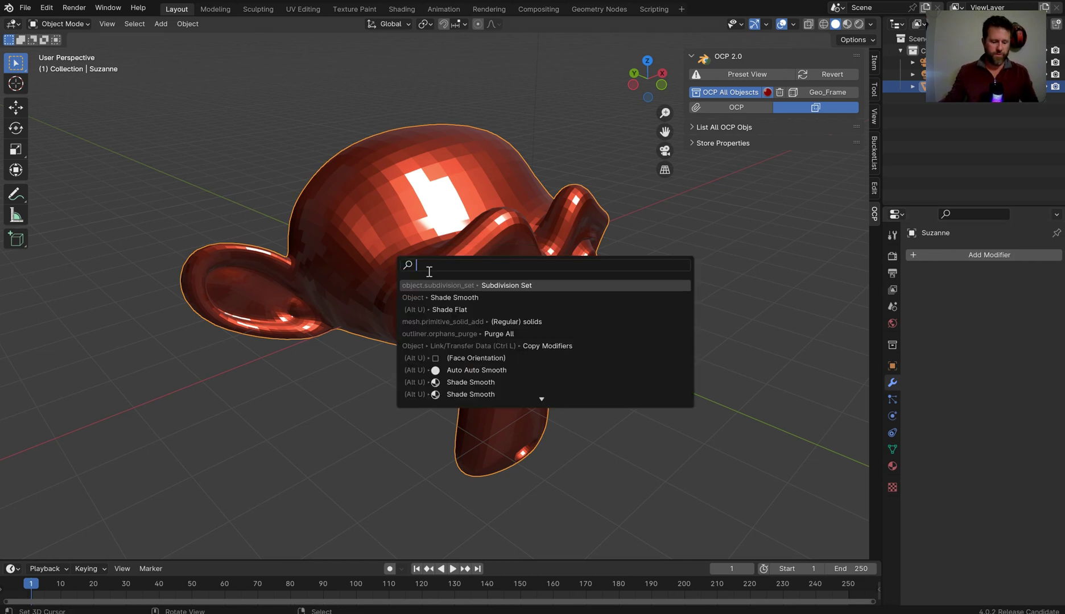
pyautogui.write('shade sm')
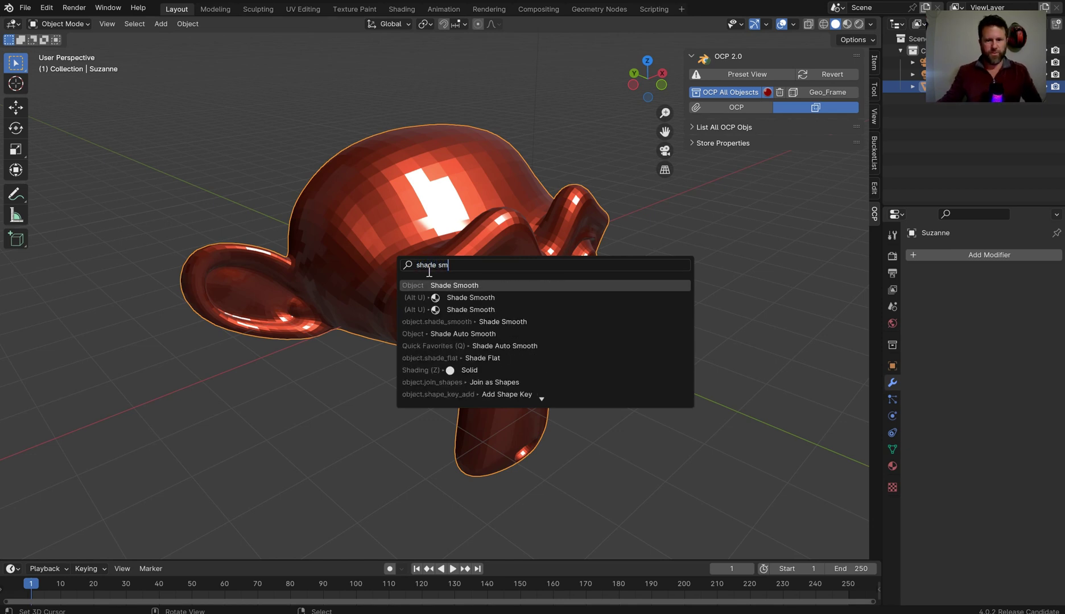
pyautogui.rightClick(456, 286)
pyautogui.click(448, 289)
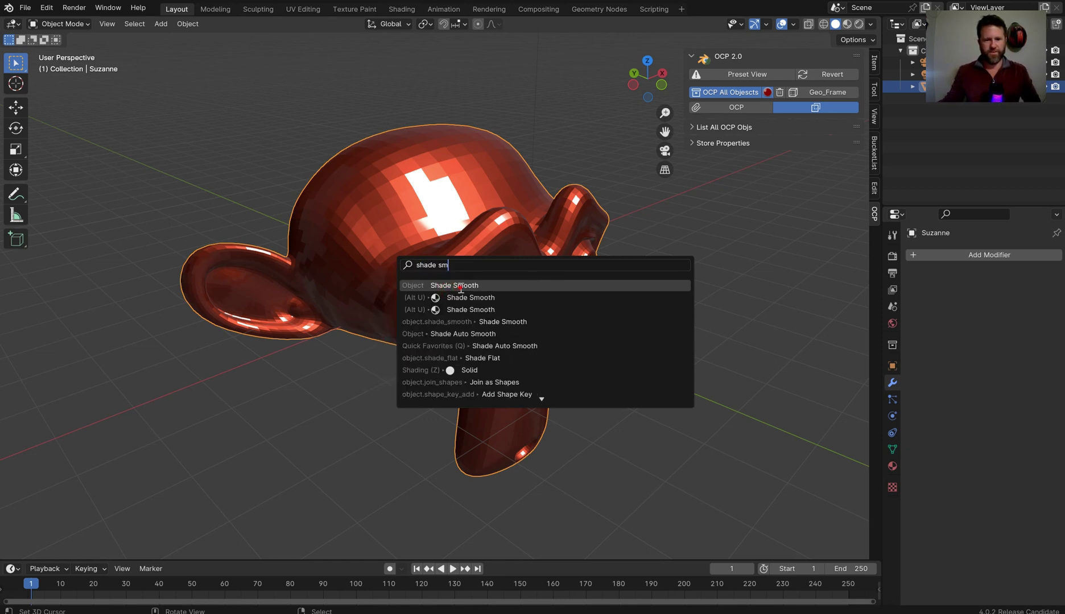
pyautogui.click(429, 281)
pyautogui.press('q')
pyautogui.click(539, 222)
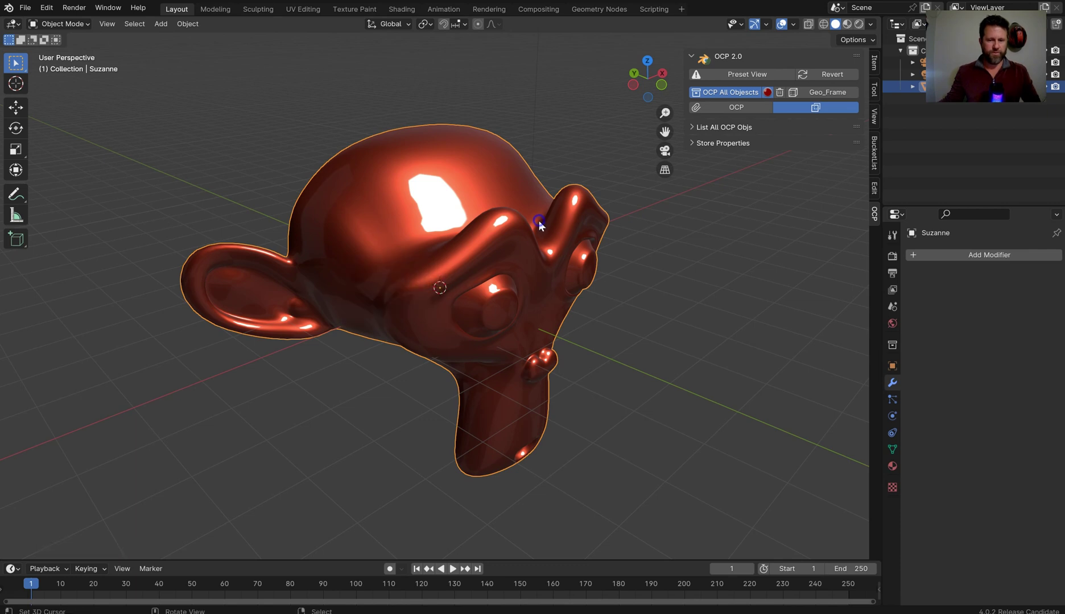
pyautogui.moveTo(567, 228)
pyautogui.mouseDown(button='middle')
pyautogui.moveTo(563, 208)
pyautogui.moveTo(584, 193)
pyautogui.moveTo(565, 219)
pyautogui.mouseUp(button='middle')
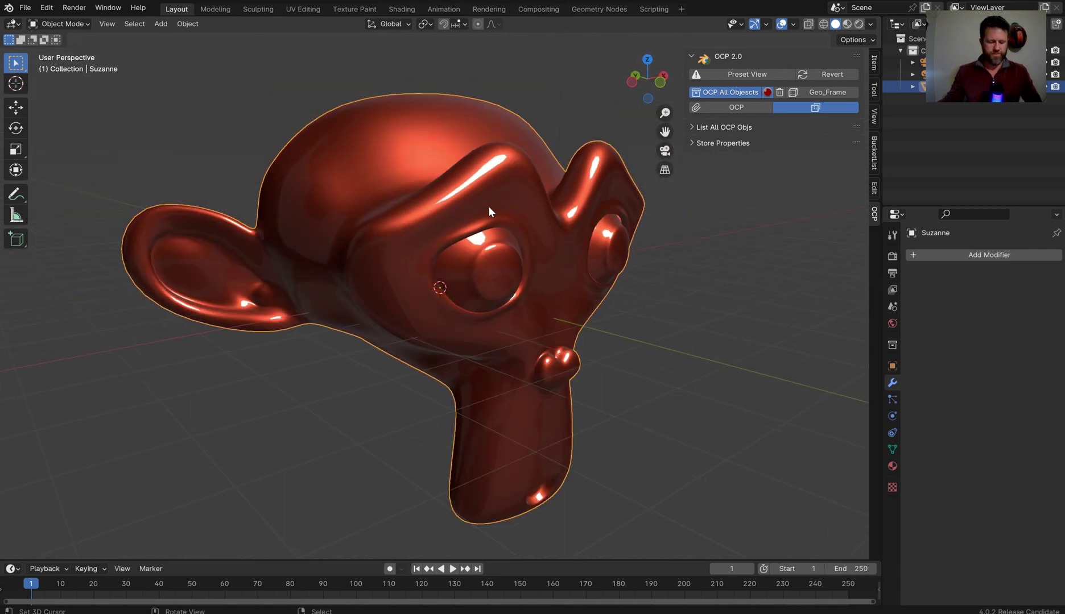
# Hide the tool shelf, then try an OCP proxy on Suzanne and remove it again.
pyautogui.press('t')
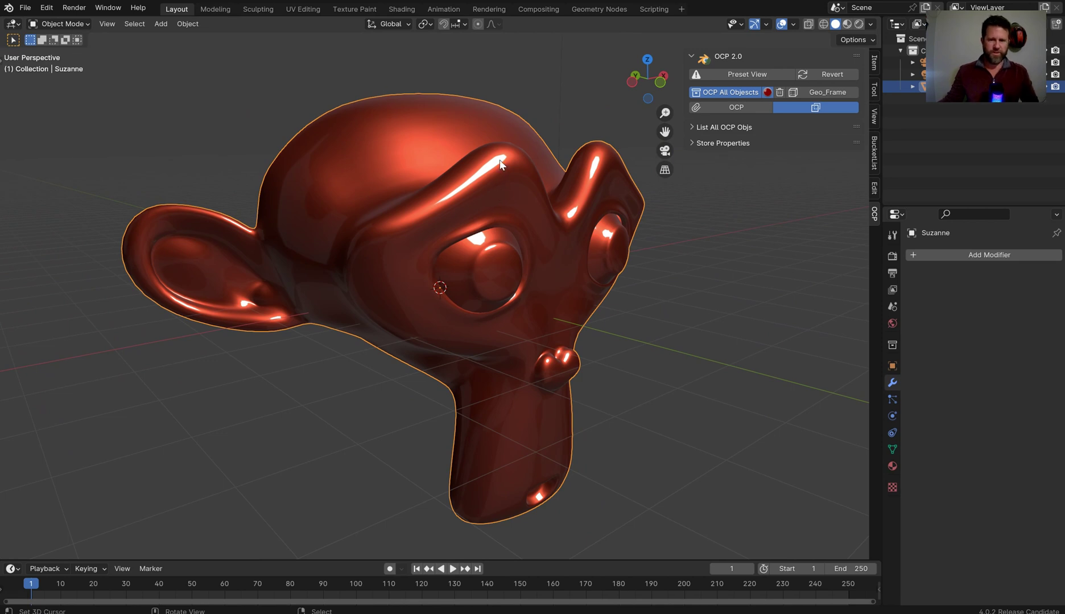
pyautogui.click(741, 108)
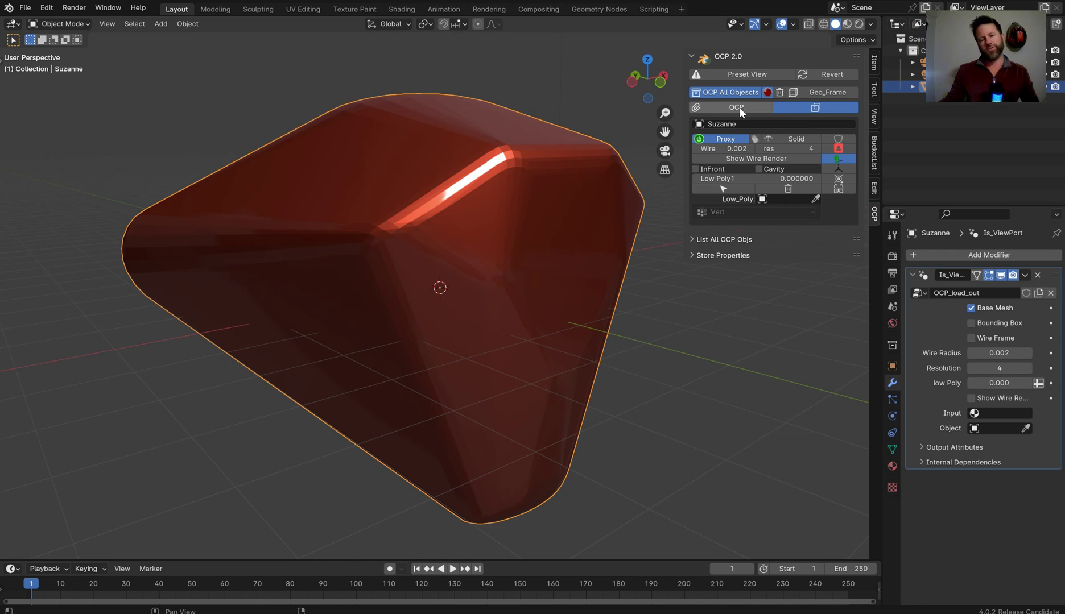
pyautogui.scroll(-5, 562, 175)
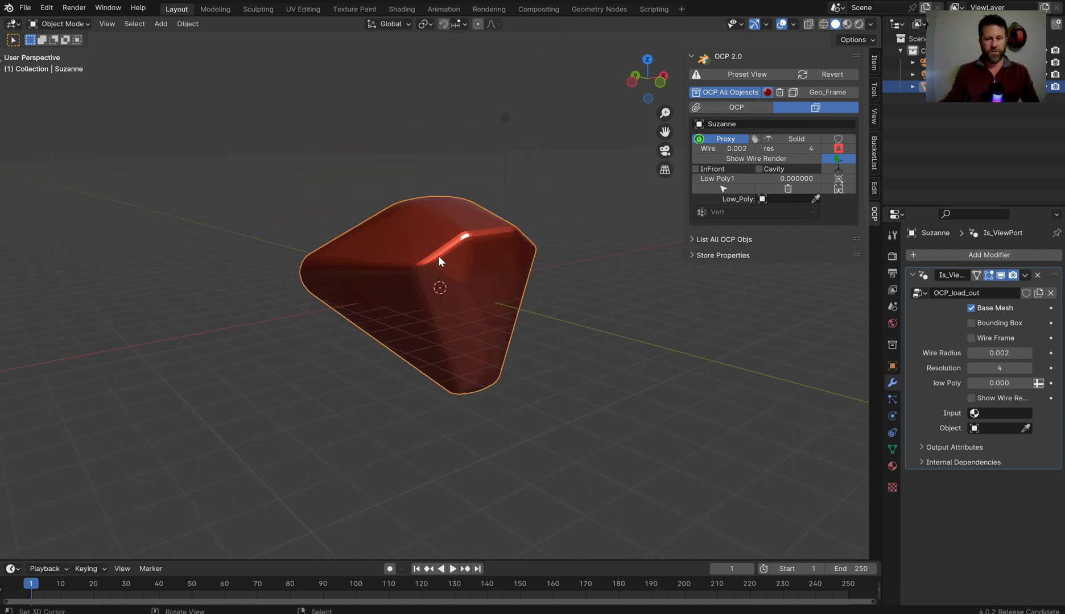
pyautogui.click(788, 188)
# Duplicate Suzanne twice, placing one copy to the left and one to the right.
pyautogui.hotkey('shift', 'd')
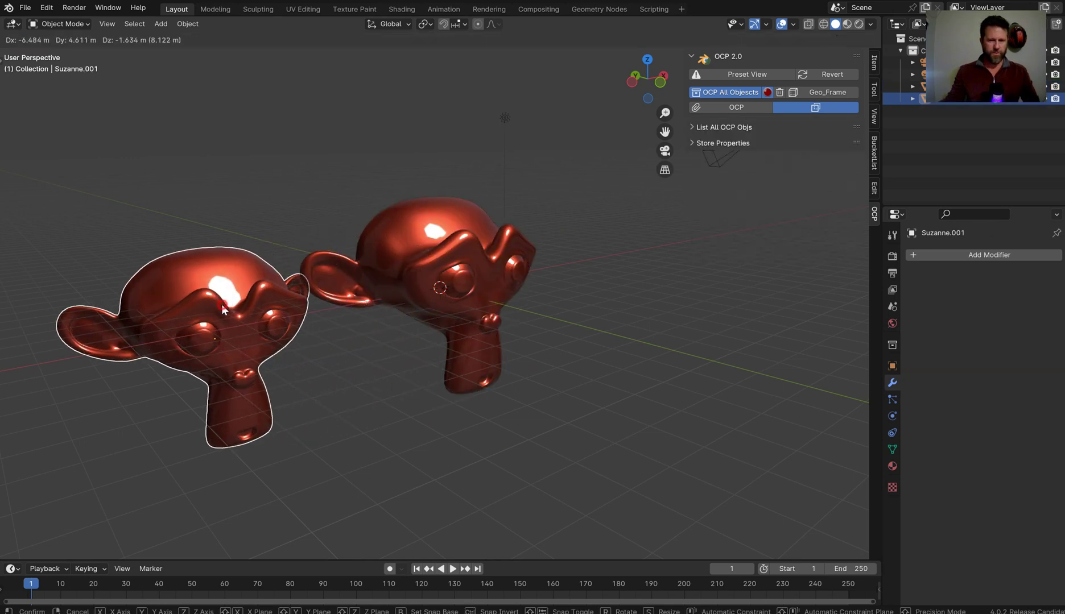
pyautogui.click(222, 313)
pyautogui.hotkey('shift', 'd')
pyautogui.click(685, 270)
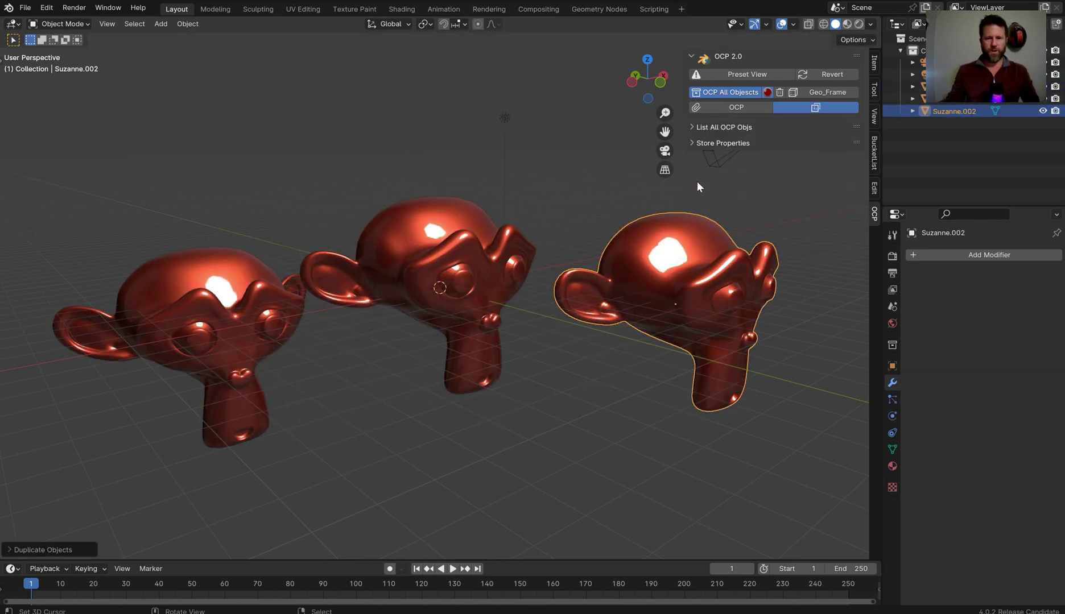
# Turn all three heads into OCP proxies, toggle them back and forth, then delete all proxies.
pyautogui.click(723, 92)
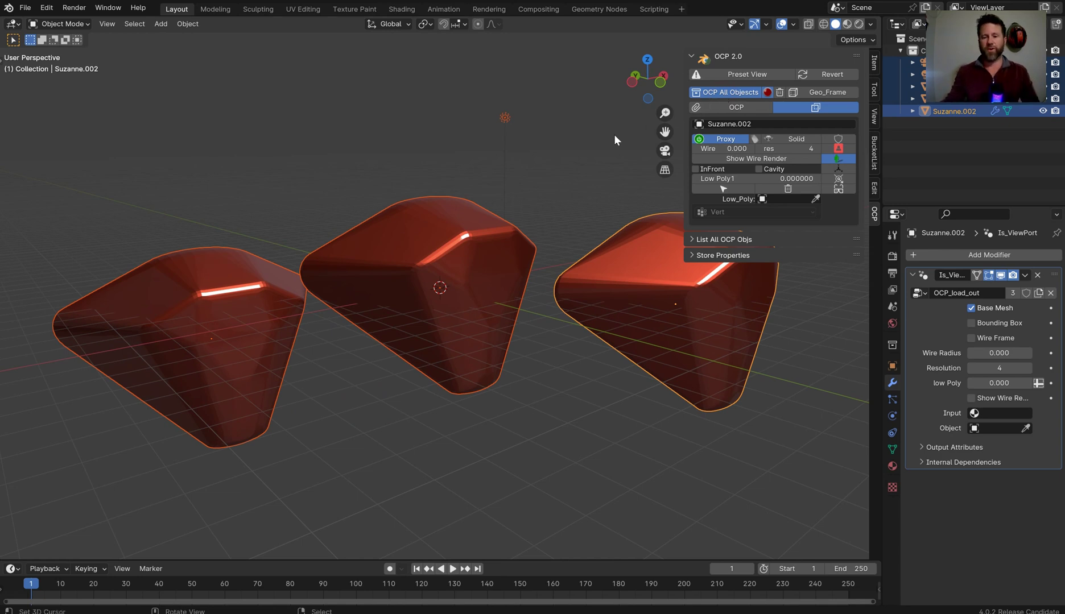
pyautogui.click(767, 92)
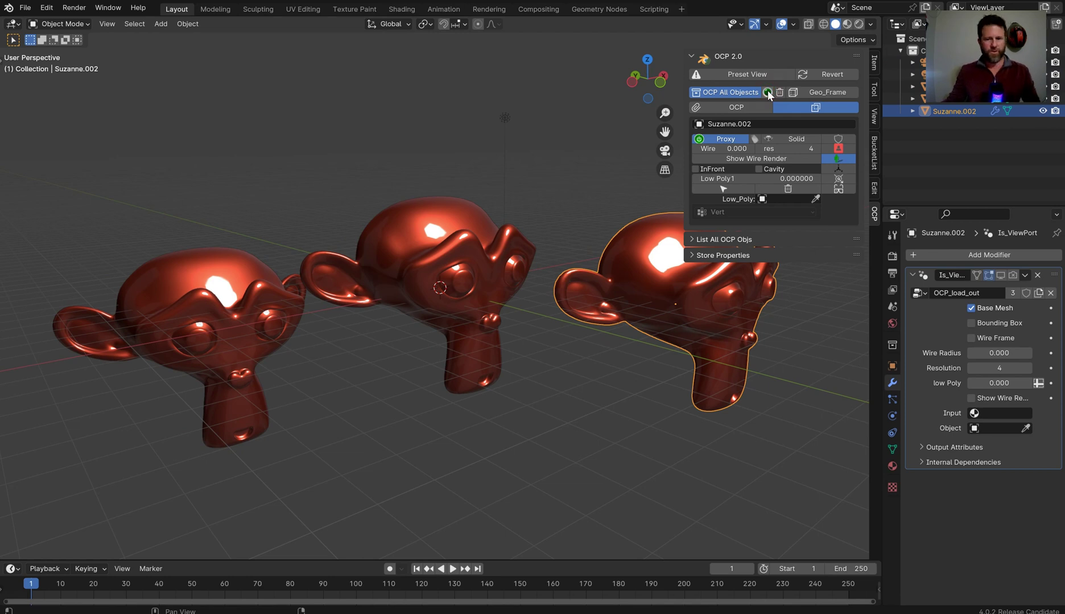
pyautogui.click(767, 92)
pyautogui.moveTo(501, 204); pyautogui.dragTo(515, 199, button='middle')
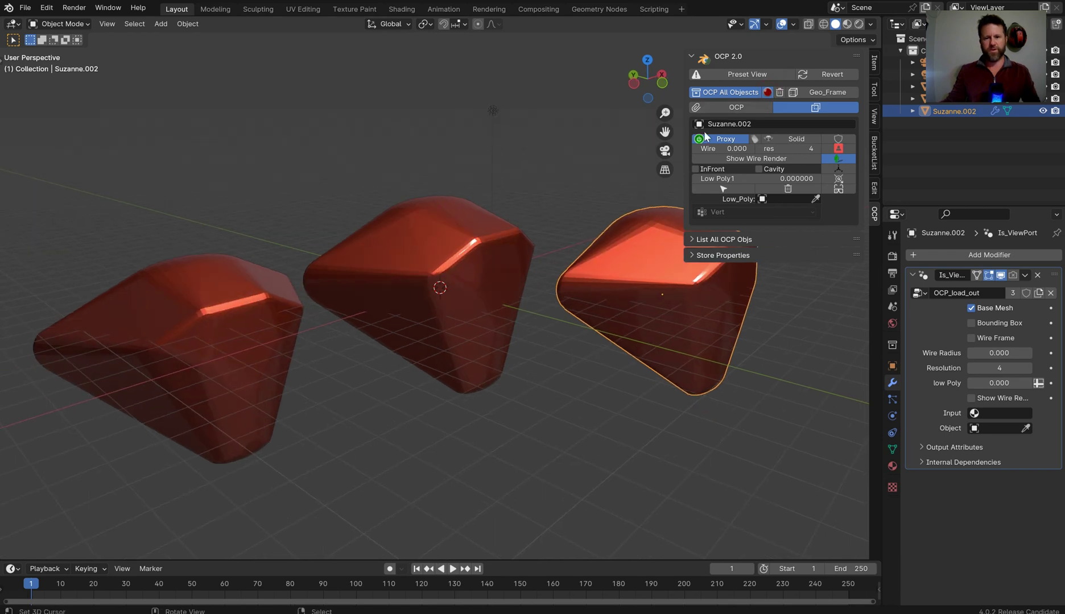
pyautogui.click(779, 92)
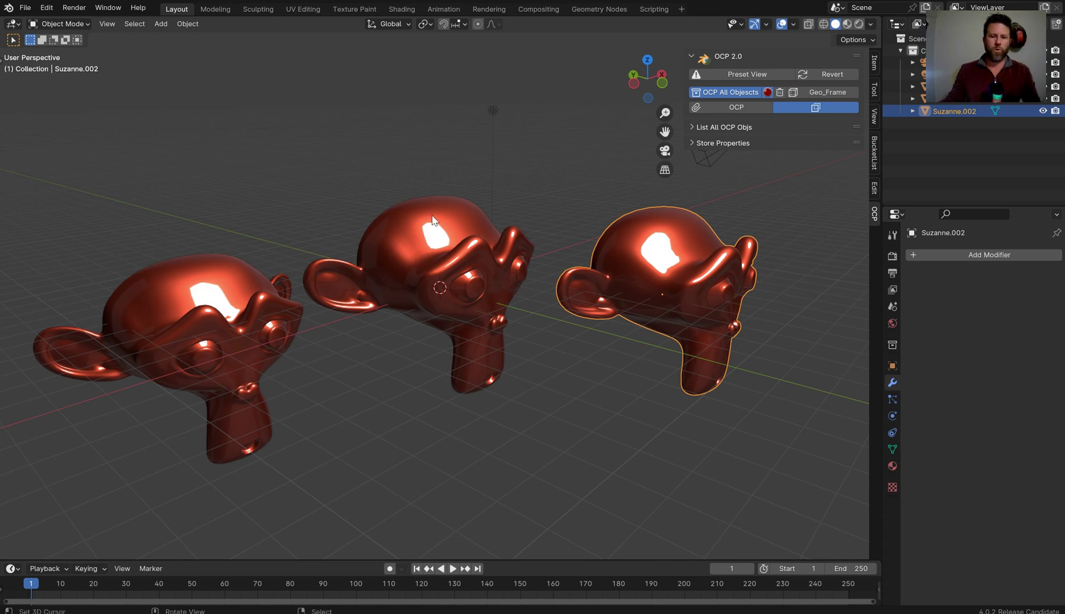
# Make all heads proxies again, add a Geometry Nodes modifier to Suzanne, and widen the Properties editor.
pyautogui.click(734, 92)
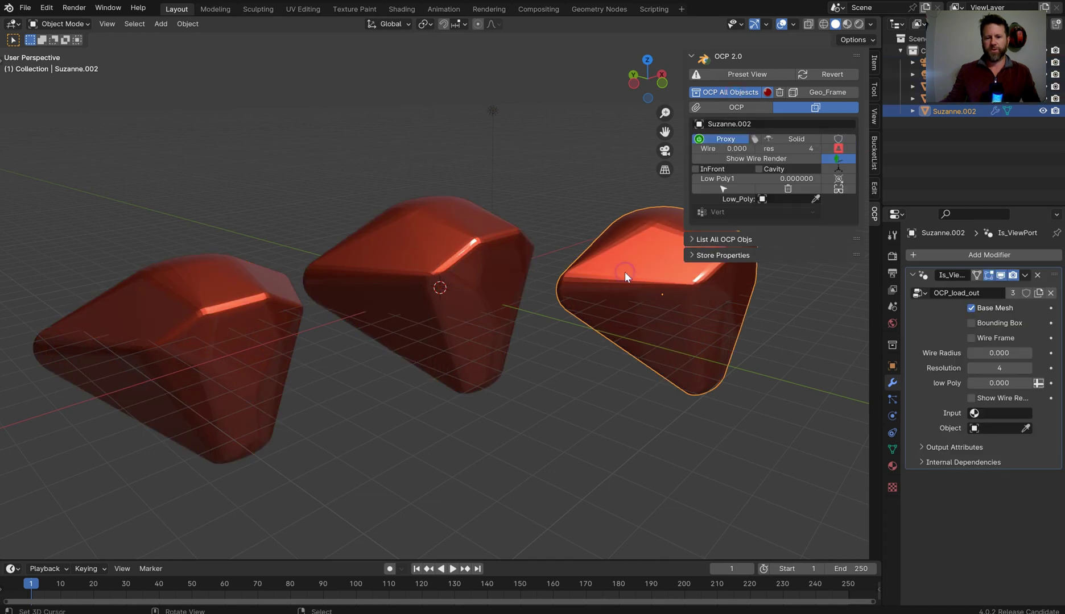
pyautogui.click(911, 275)
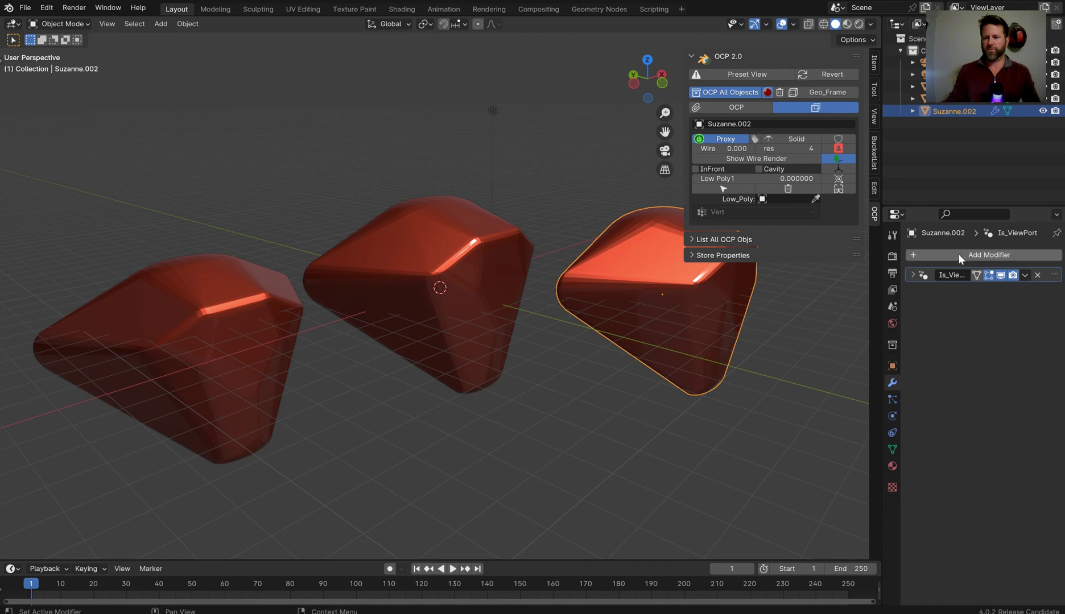
pyautogui.click(930, 254)
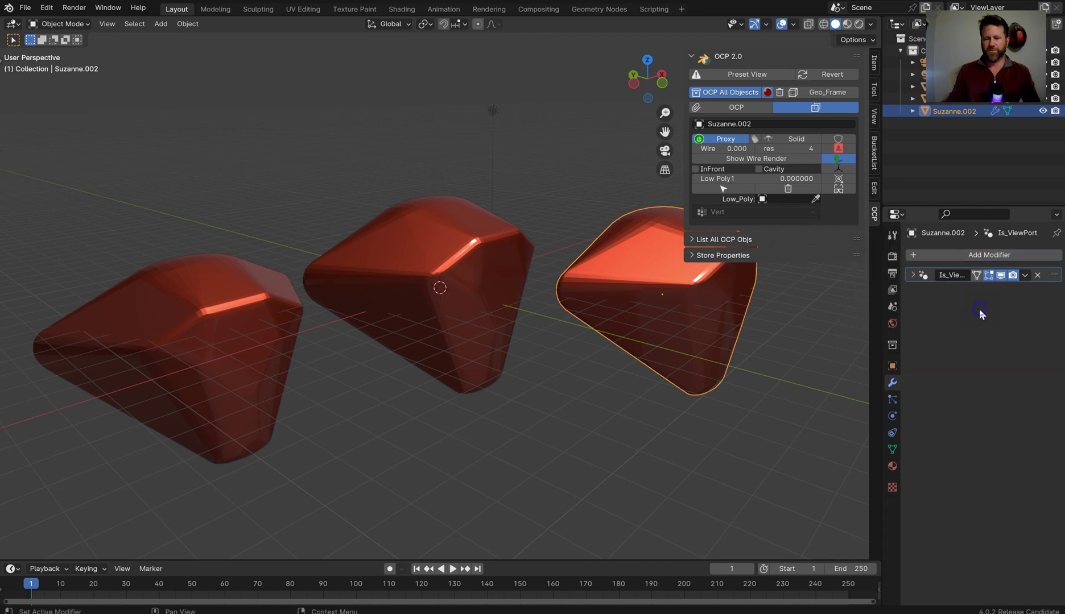
pyautogui.press('F3')
pyautogui.write('geom')
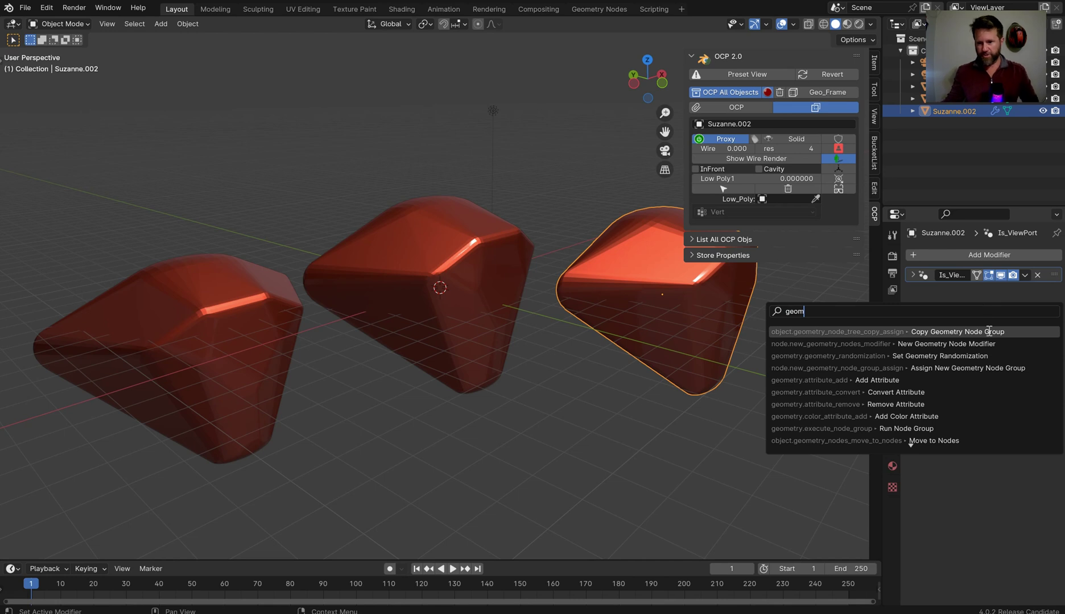
pyautogui.click(985, 345)
pyautogui.click(913, 291)
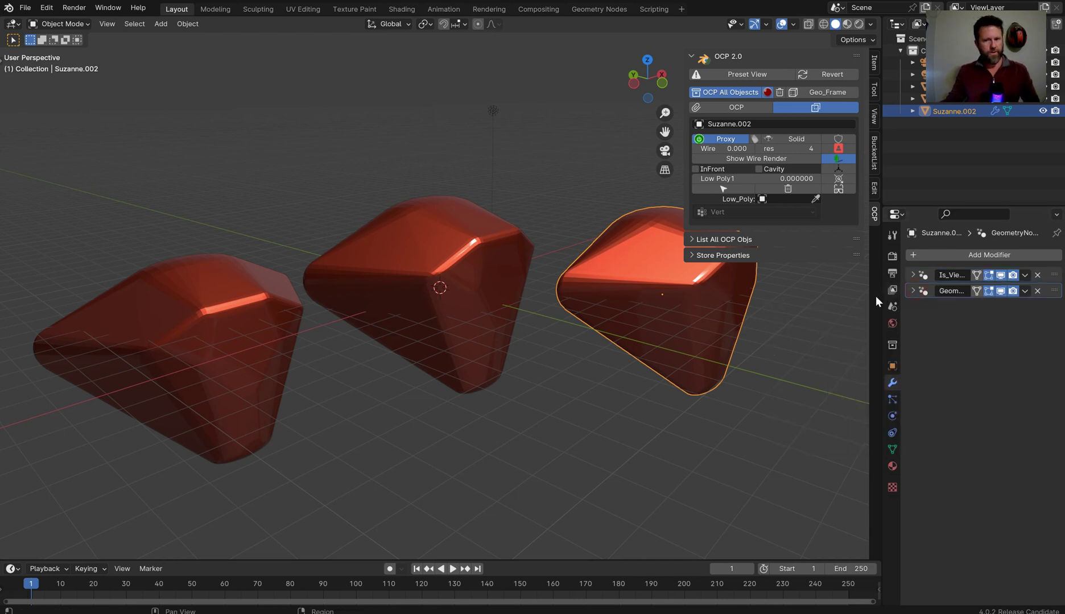
pyautogui.moveTo(884, 291); pyautogui.dragTo(803, 292)
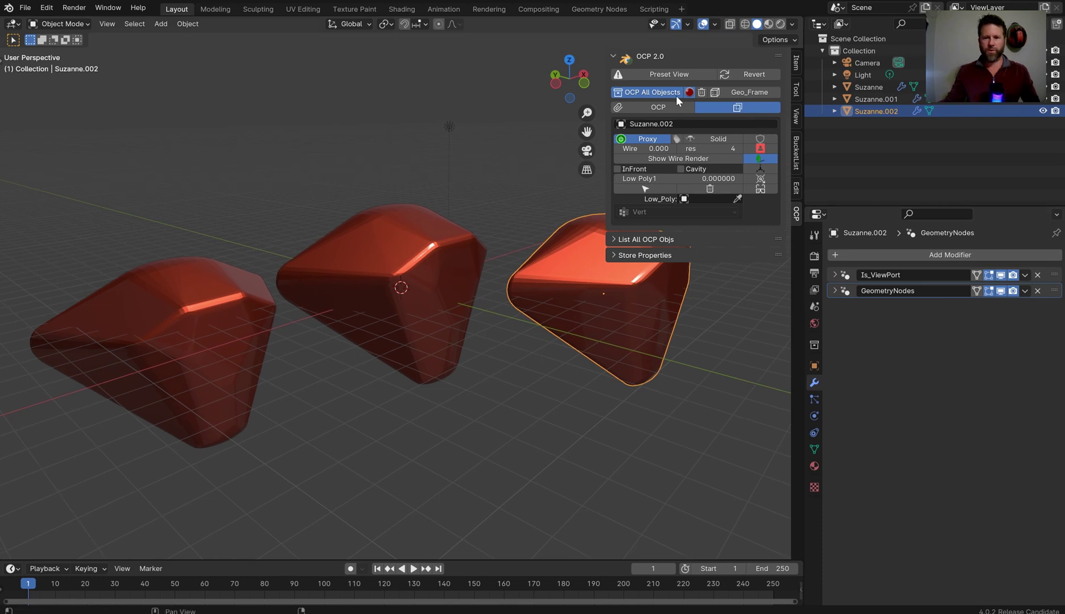
# Toggle proxy display for all OCP objects, remove Is_ViewPort from Suzanne.002, and re-enable proxies.
pyautogui.click(689, 93)
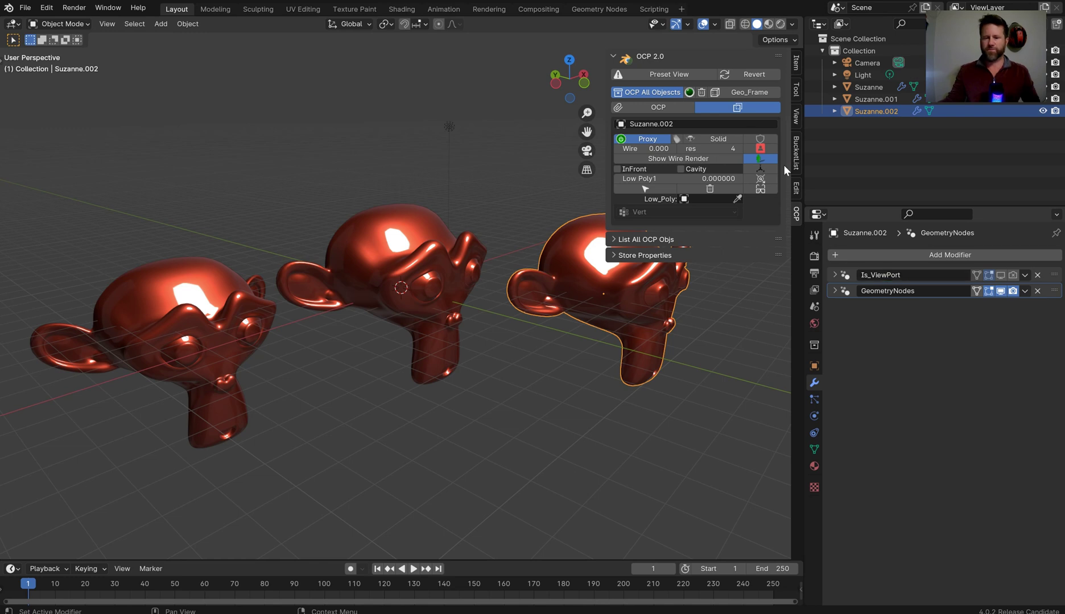
pyautogui.click(690, 93)
pyautogui.click(690, 92)
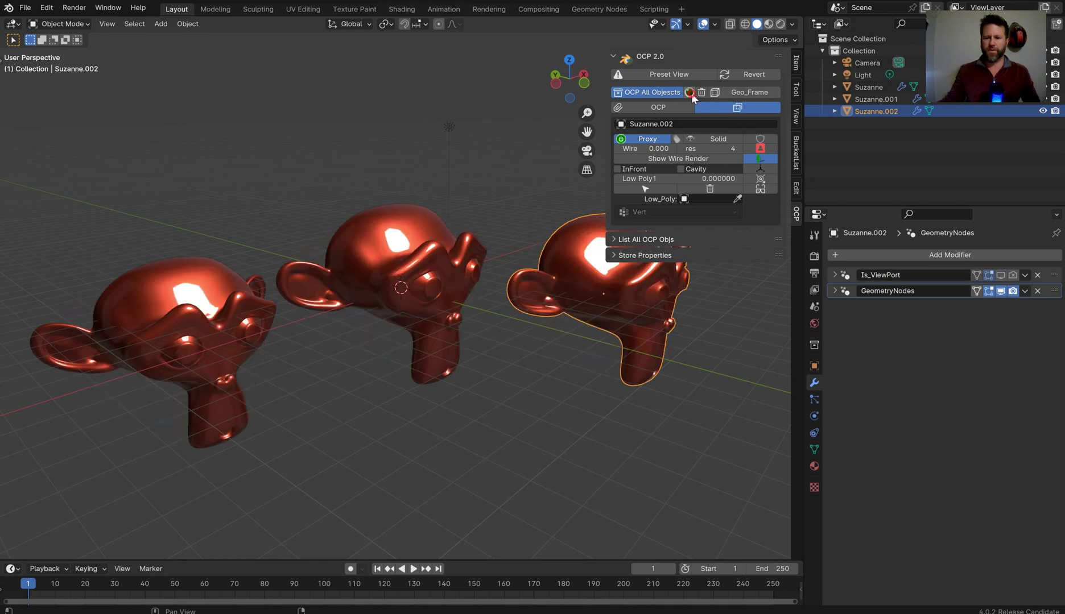
pyautogui.click(690, 92)
pyautogui.click(690, 92)
pyautogui.click(701, 92)
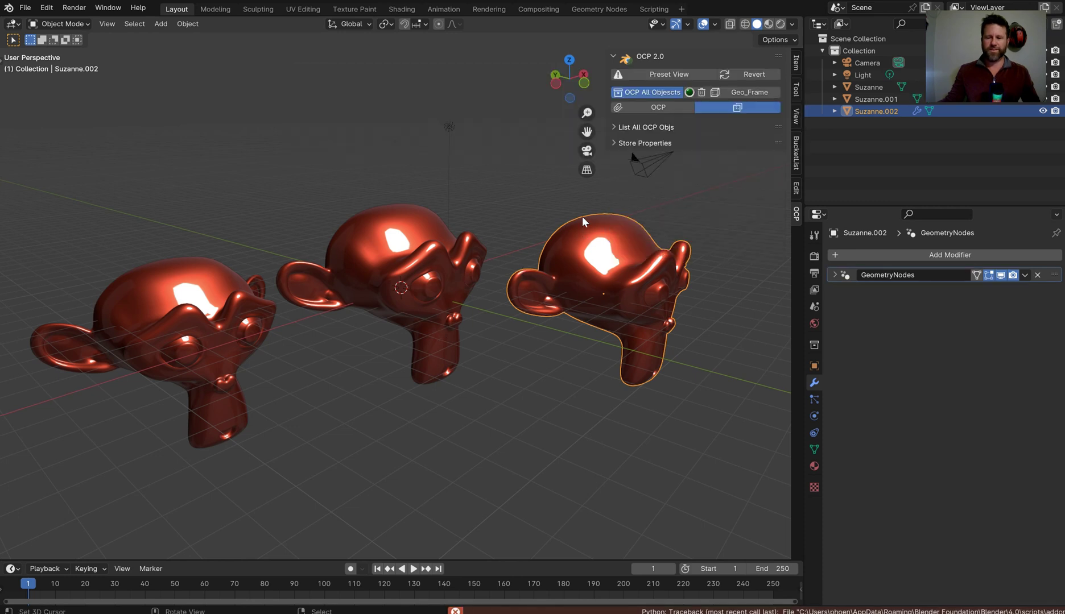
pyautogui.click(834, 275)
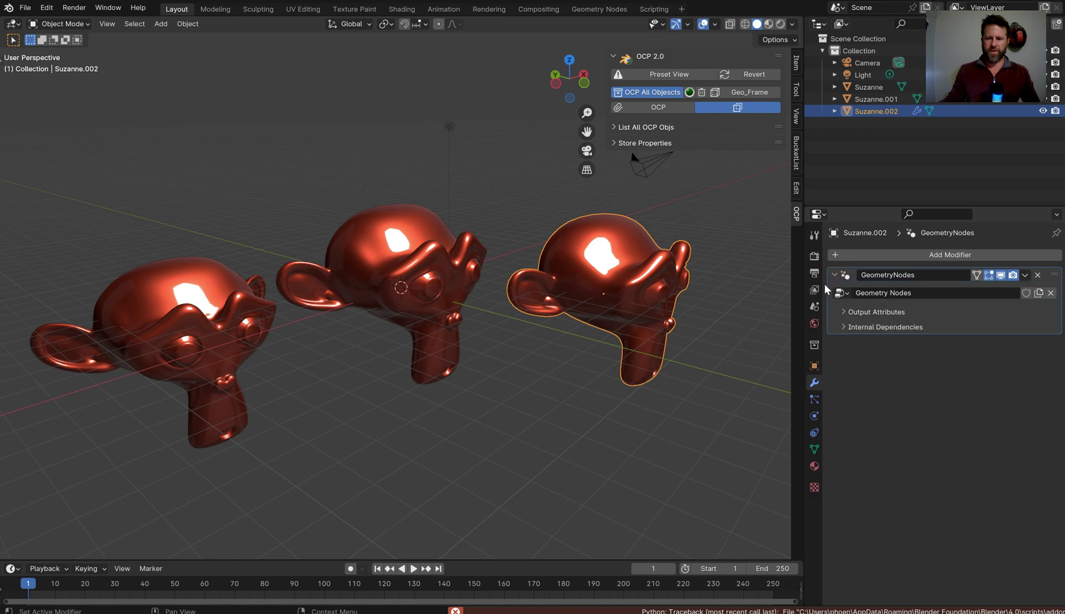
pyautogui.click(834, 275)
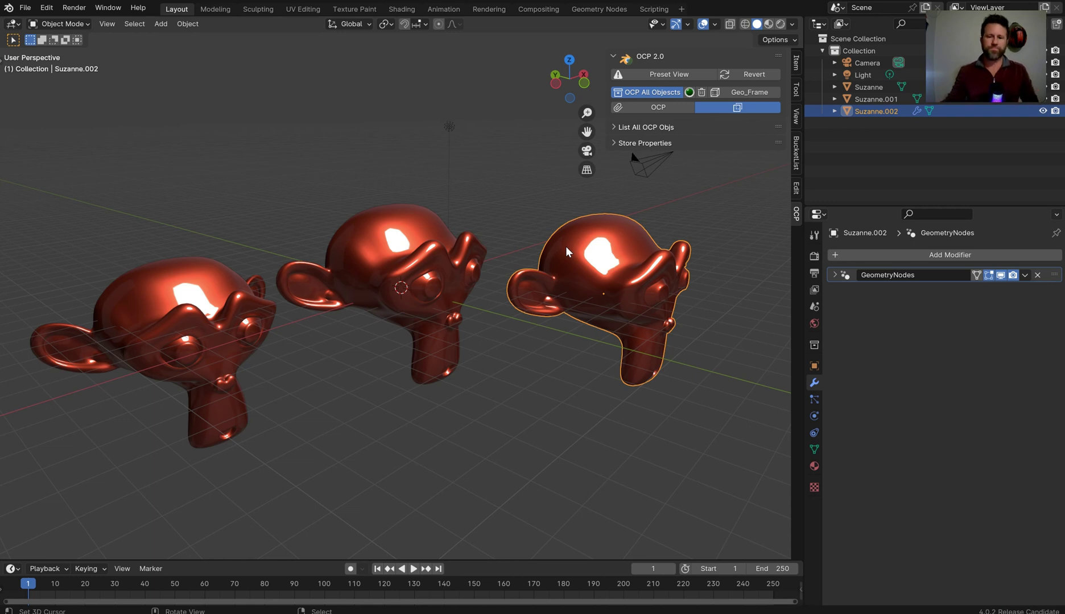
pyautogui.click(643, 91)
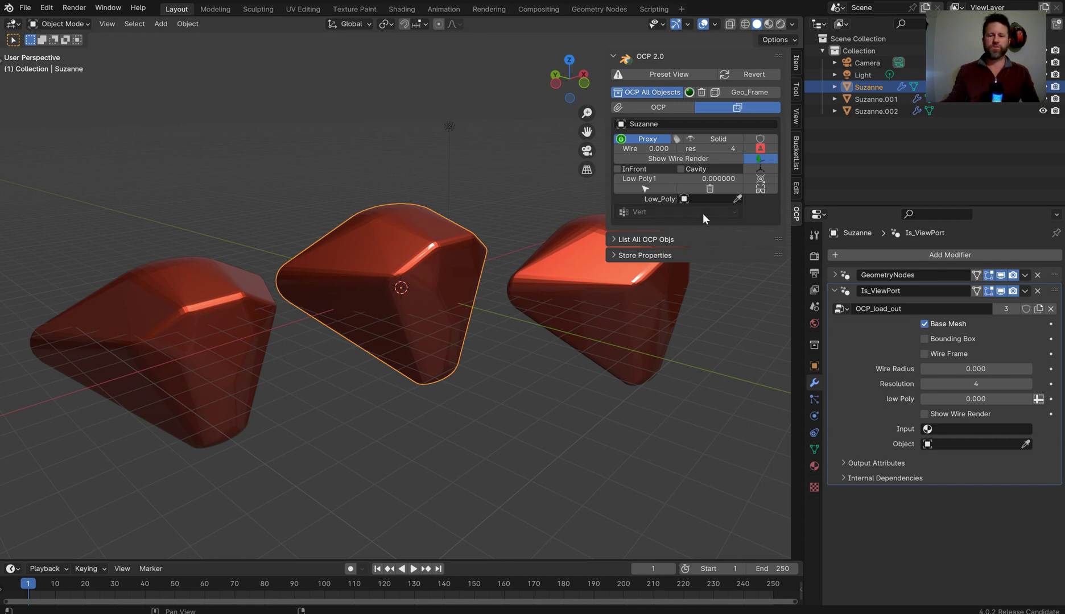
# Add an Icosphere in front of the Suzannes, enlarge it, and apply its scale.
pyautogui.moveTo(511, 297); pyautogui.dragTo(508, 343, button='middle')
pyautogui.moveTo(476, 423); pyautogui.dragTo(475, 387, button='middle')
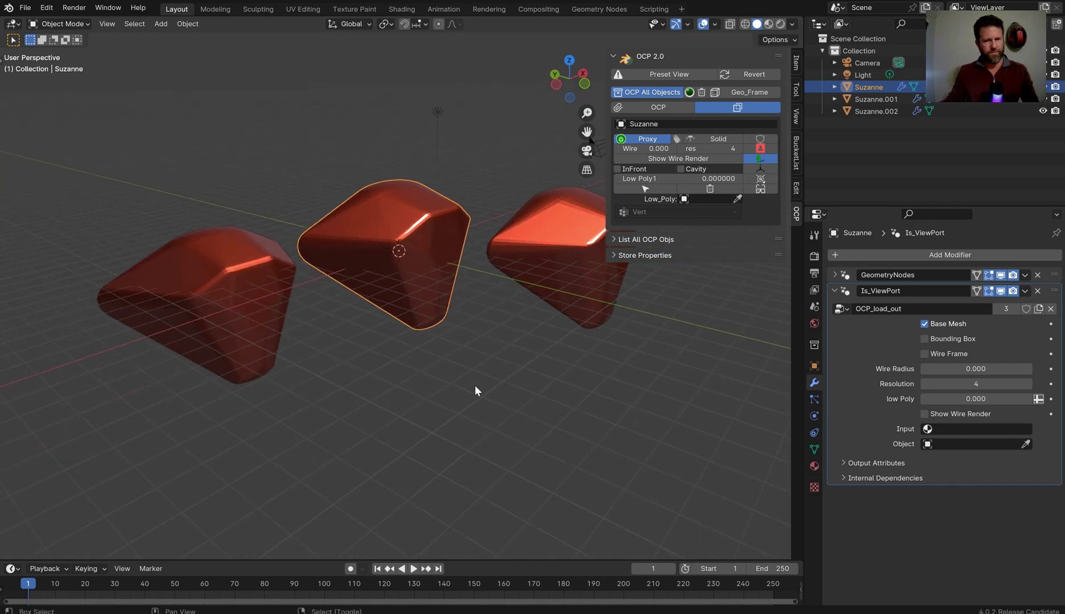
pyautogui.hotkey('shift', 'a')
pyautogui.moveTo(475, 389)
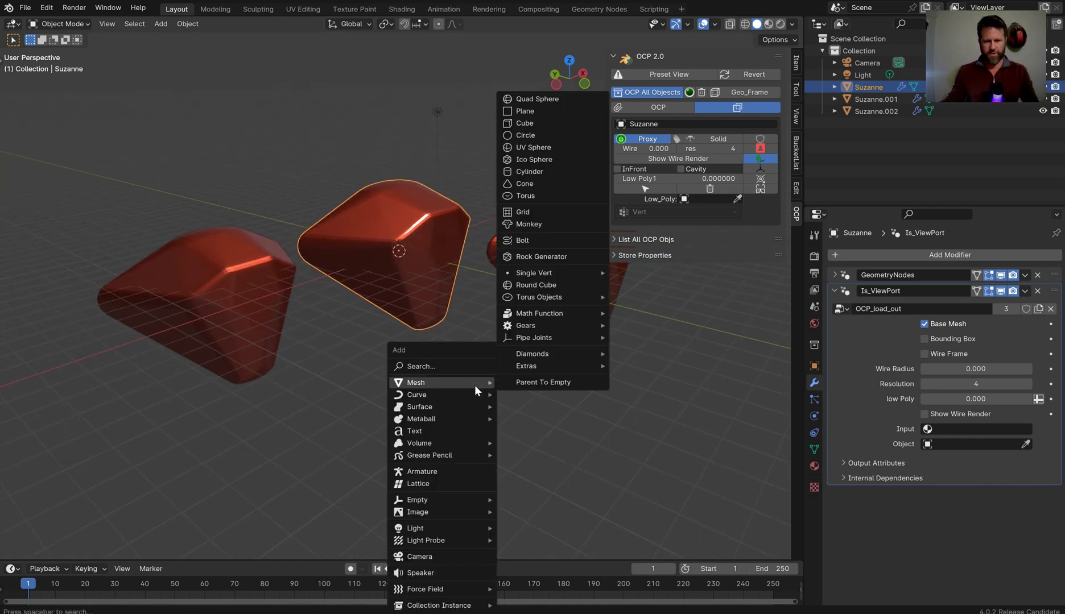
pyautogui.click(562, 159)
pyautogui.press('g')
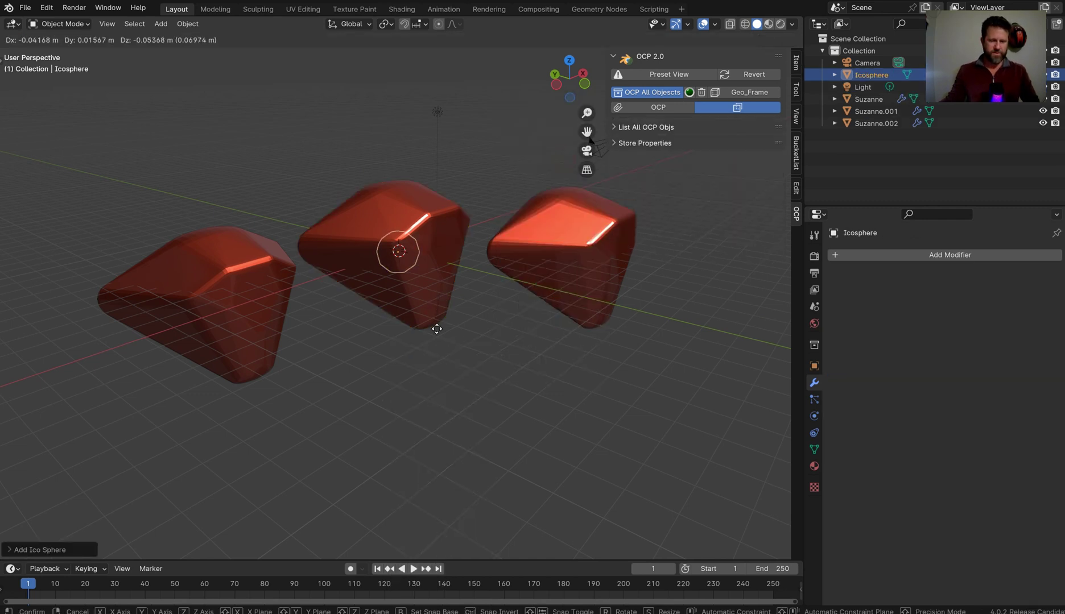
pyautogui.click(583, 401)
pyautogui.press('s')
pyautogui.click(668, 257)
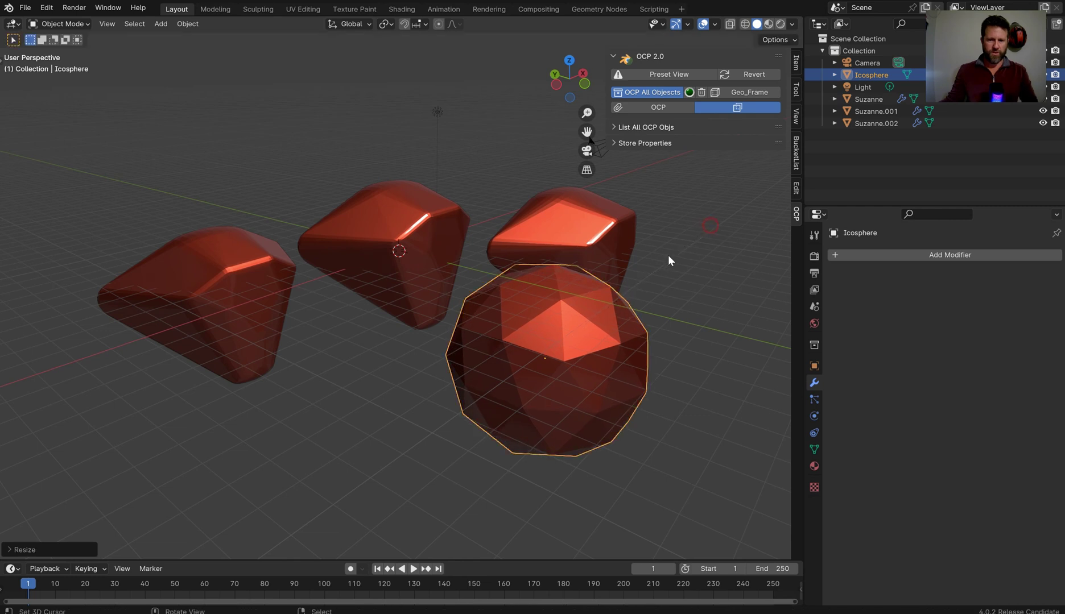
pyautogui.press('g')
pyautogui.click(590, 293)
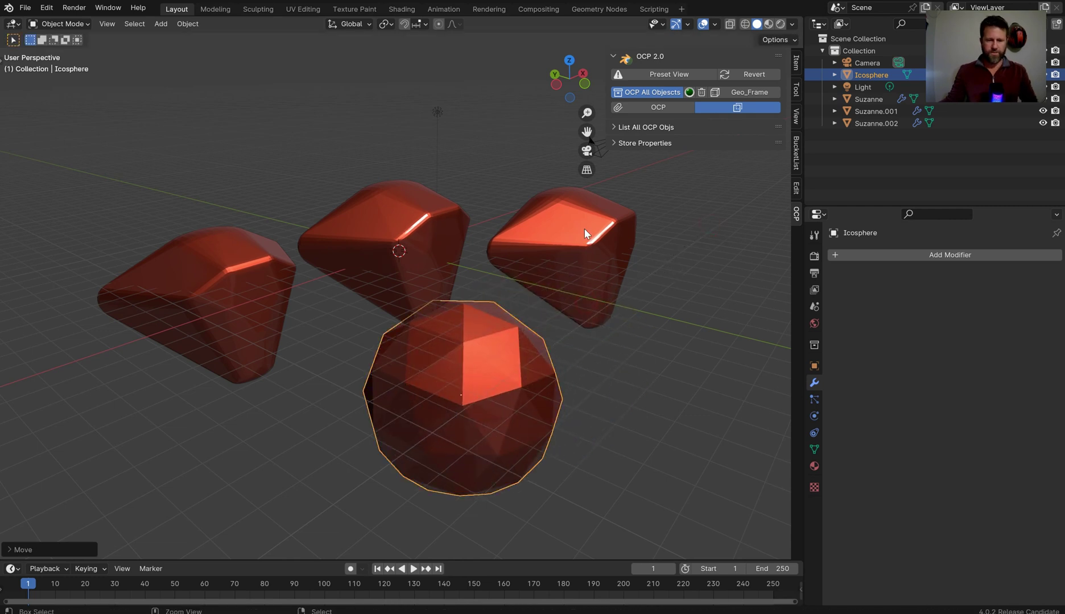
pyautogui.hotkey('ctrl', 'a')
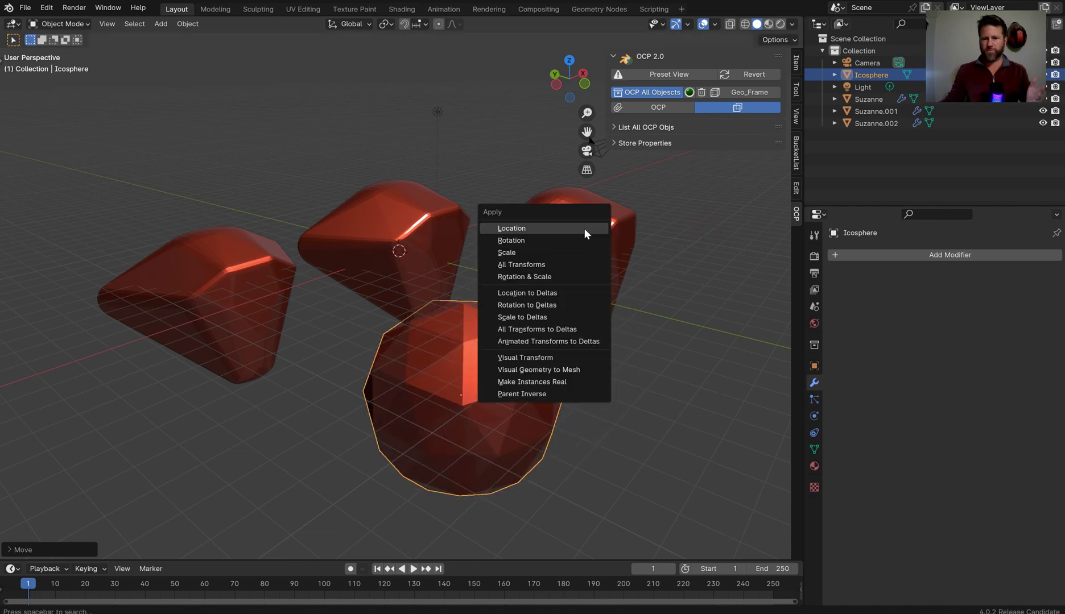
pyautogui.click(554, 252)
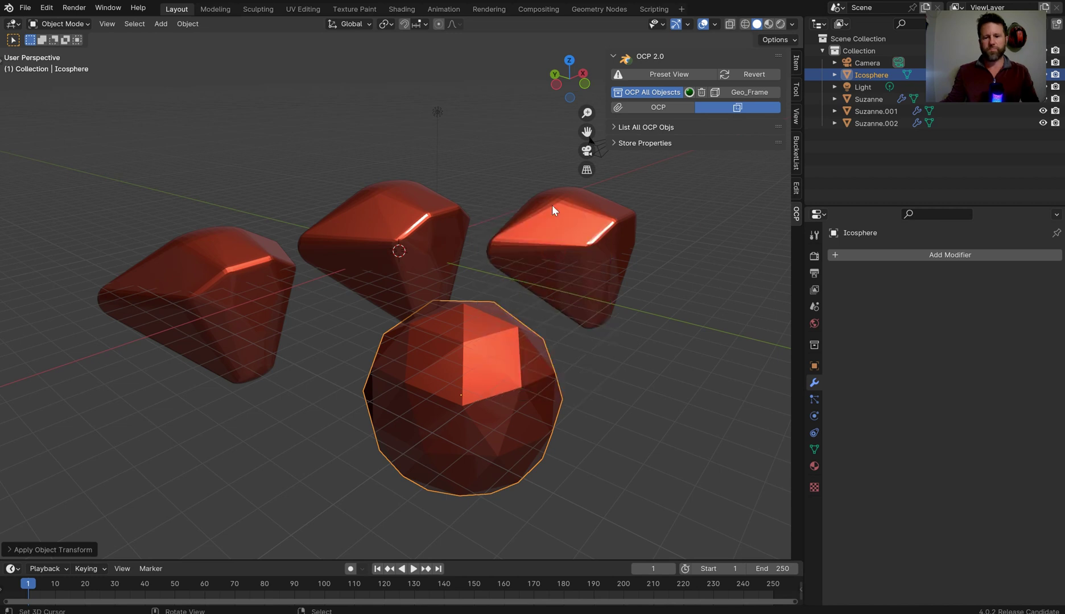
# Assign the Icosphere as the middle Suzanne's Low_Poly object and enable the extra OCP option.
pyautogui.click(412, 262)
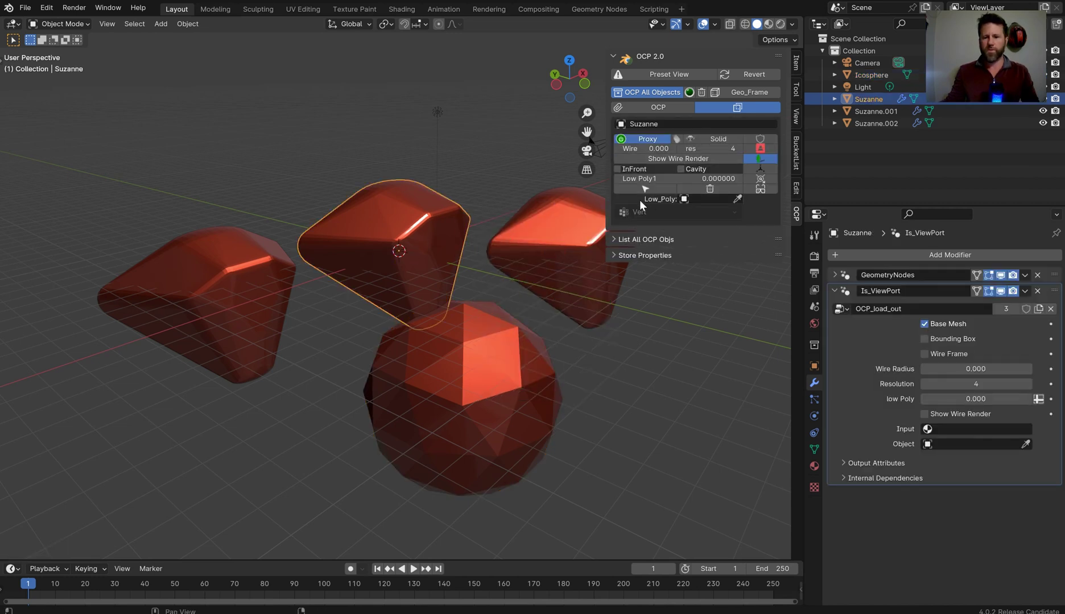
pyautogui.click(736, 201)
pyautogui.click(503, 355)
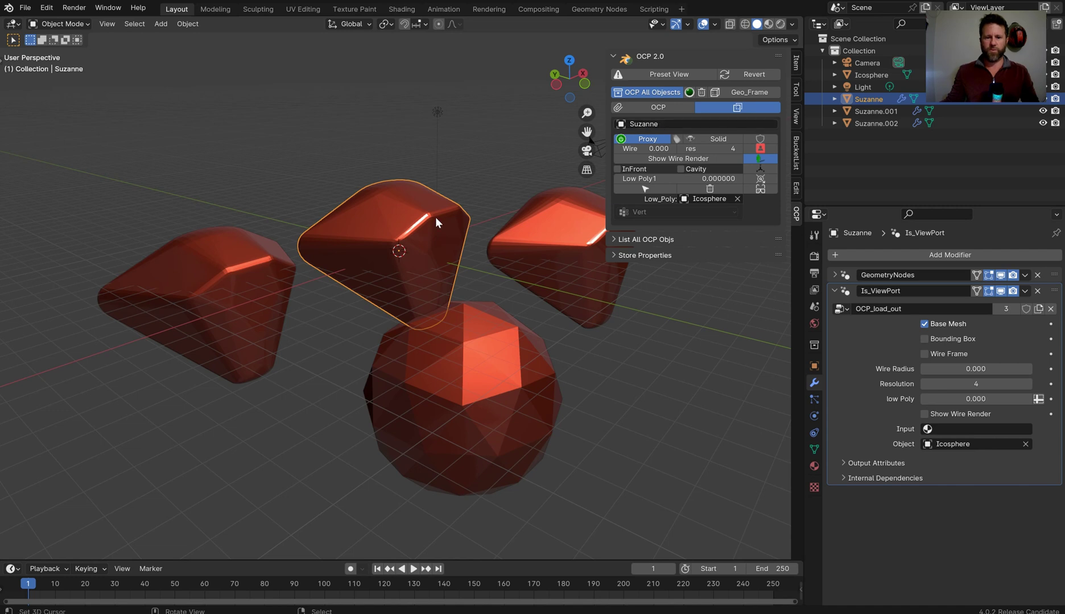
pyautogui.click(762, 149)
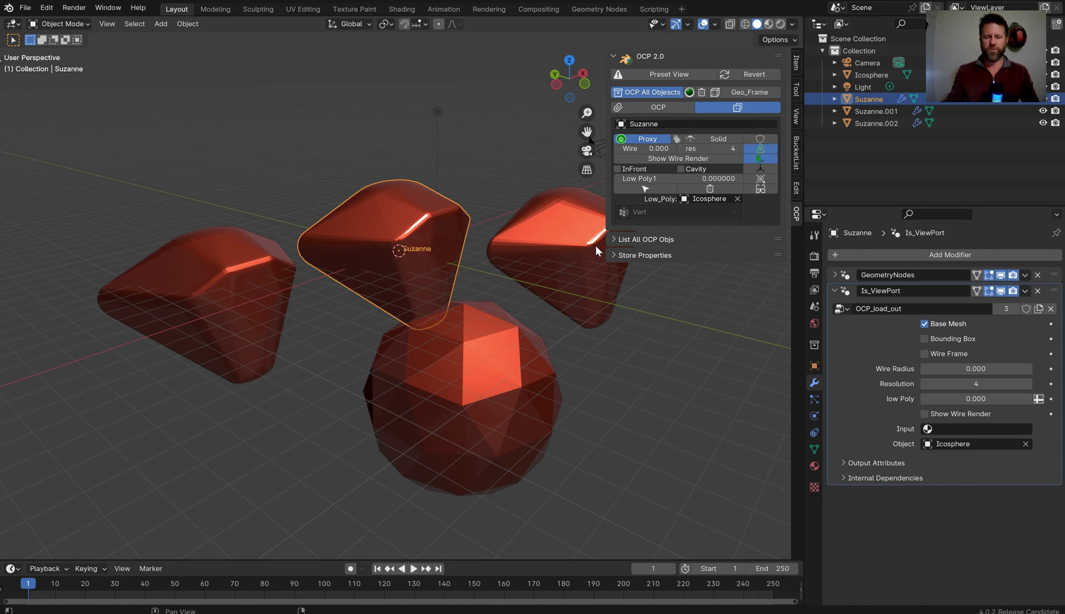
# Select Suzanne.002 and Suzanne.001, enable the OCP Wire-row option, then reselect the middle Suzanne.
pyautogui.click(574, 241)
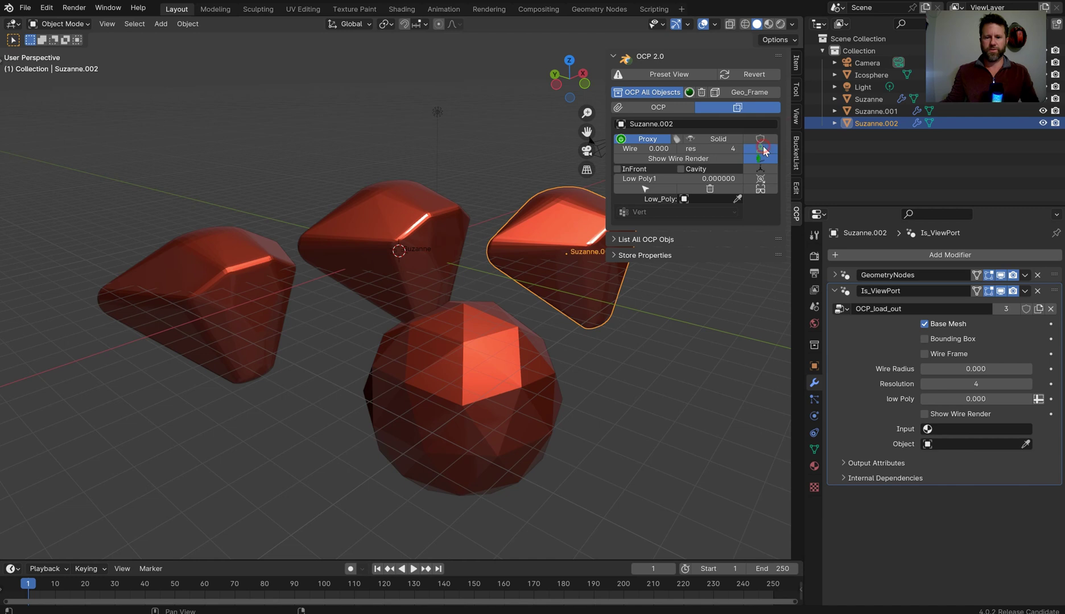
pyautogui.click(267, 312)
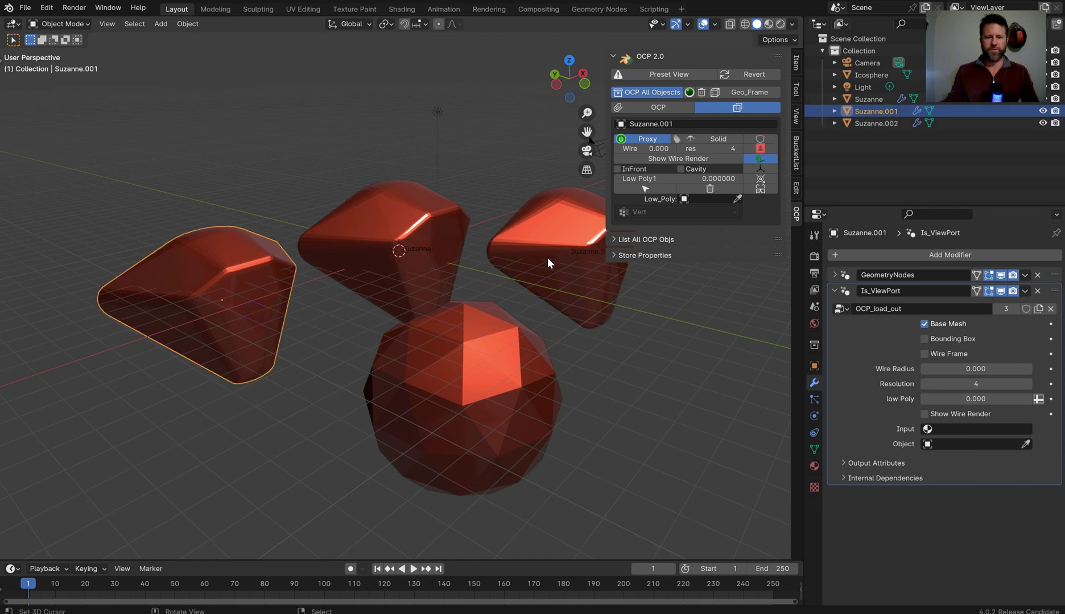
pyautogui.click(761, 149)
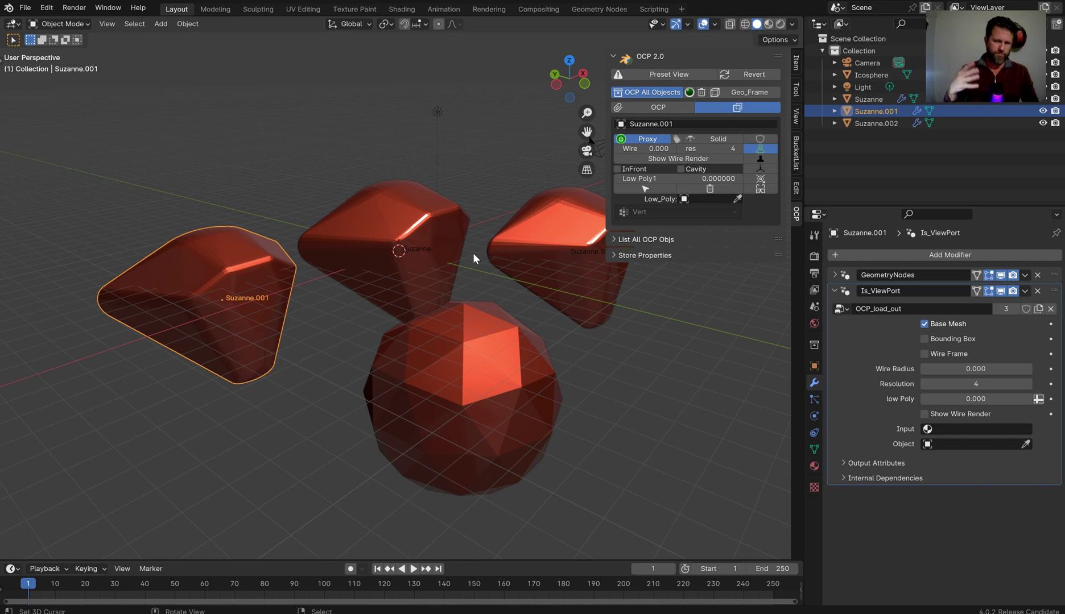
pyautogui.click(378, 258)
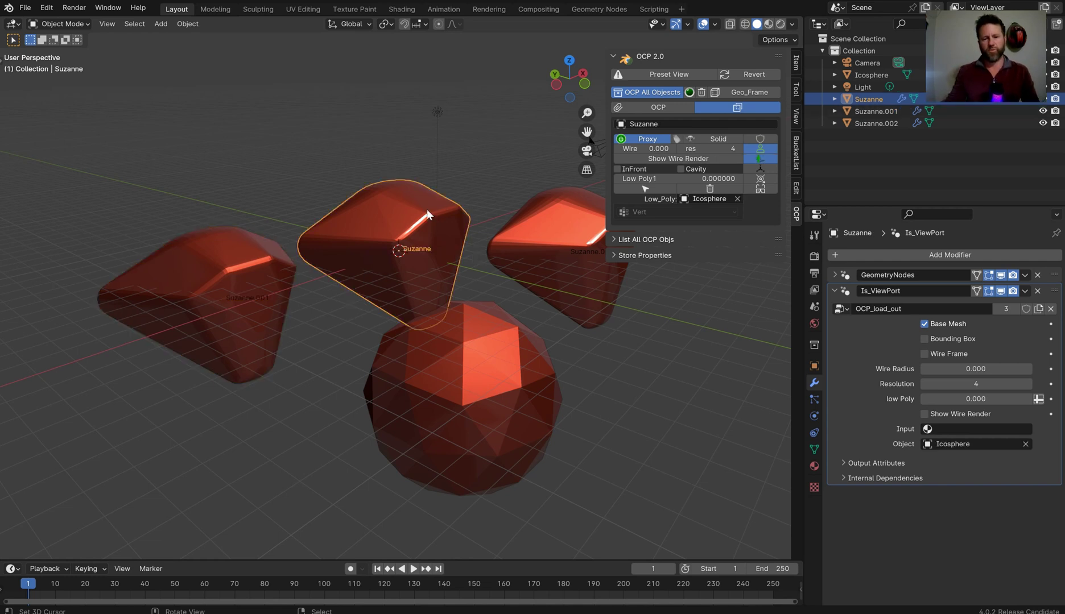
# Toggle Suzanne's bounding-box proxy display on and back off.
pyautogui.click(676, 139)
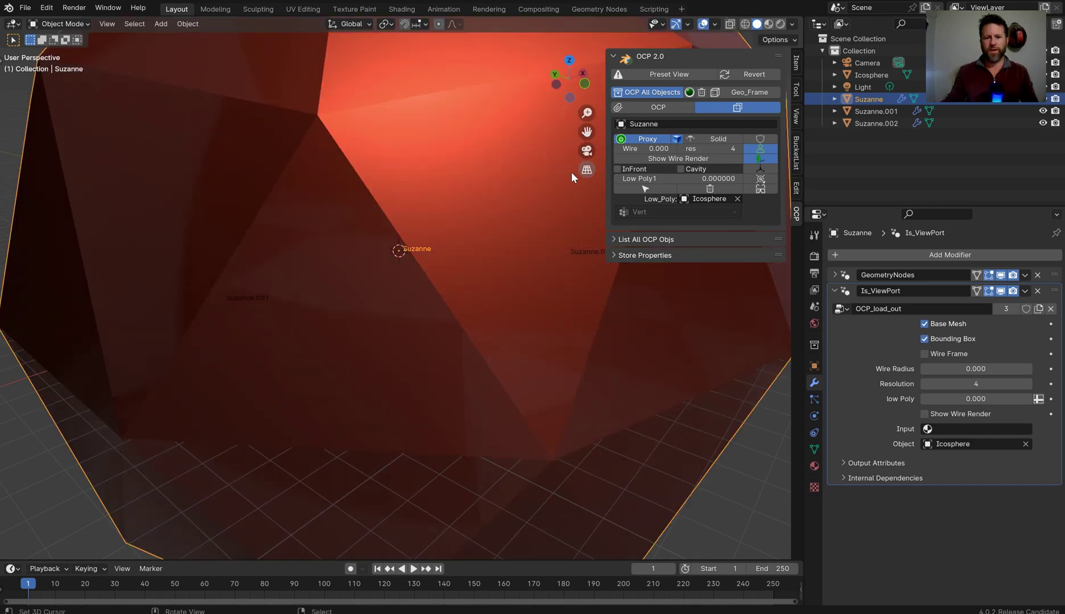
pyautogui.scroll(-5, 570, 172)
pyautogui.click(678, 140)
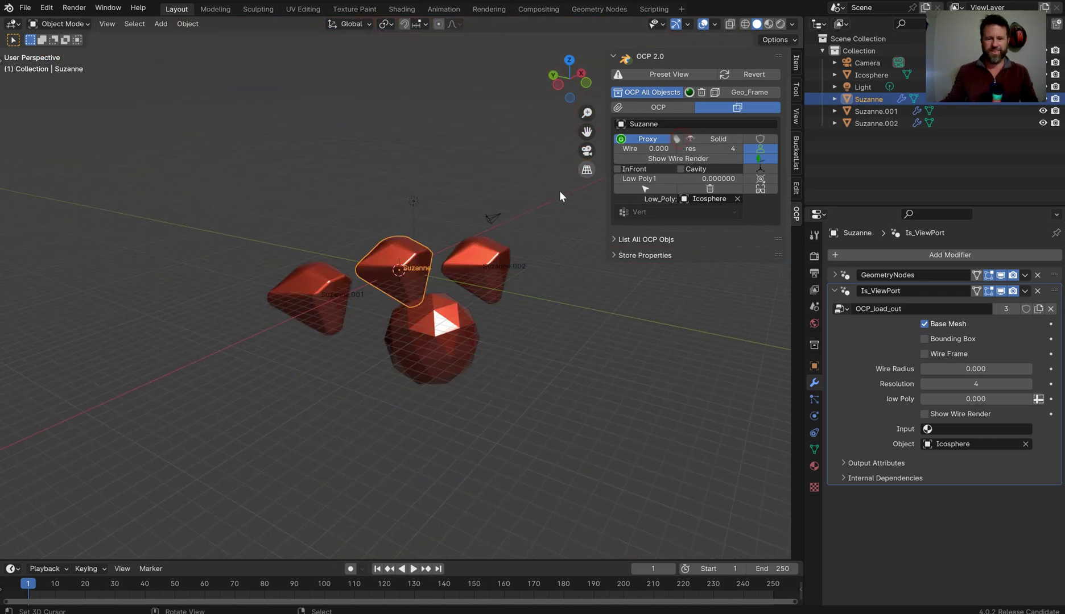
# Scale the Icosphere down and apply its new scale.
pyautogui.click(431, 336)
pyautogui.press('s')
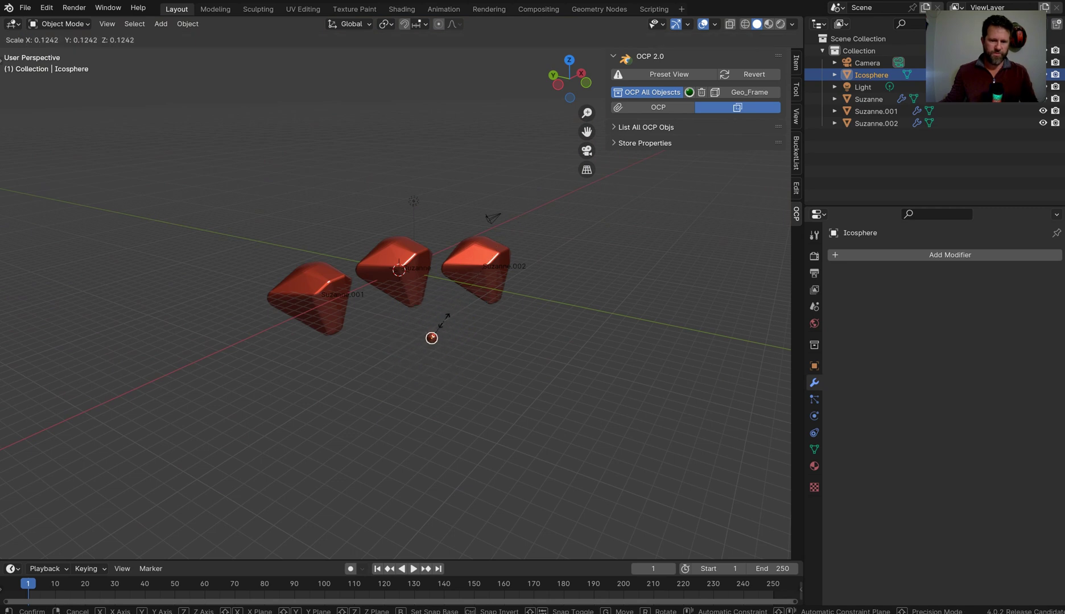
pyautogui.click(445, 321)
pyautogui.hotkey('ctrl', 'a')
pyautogui.click(432, 321)
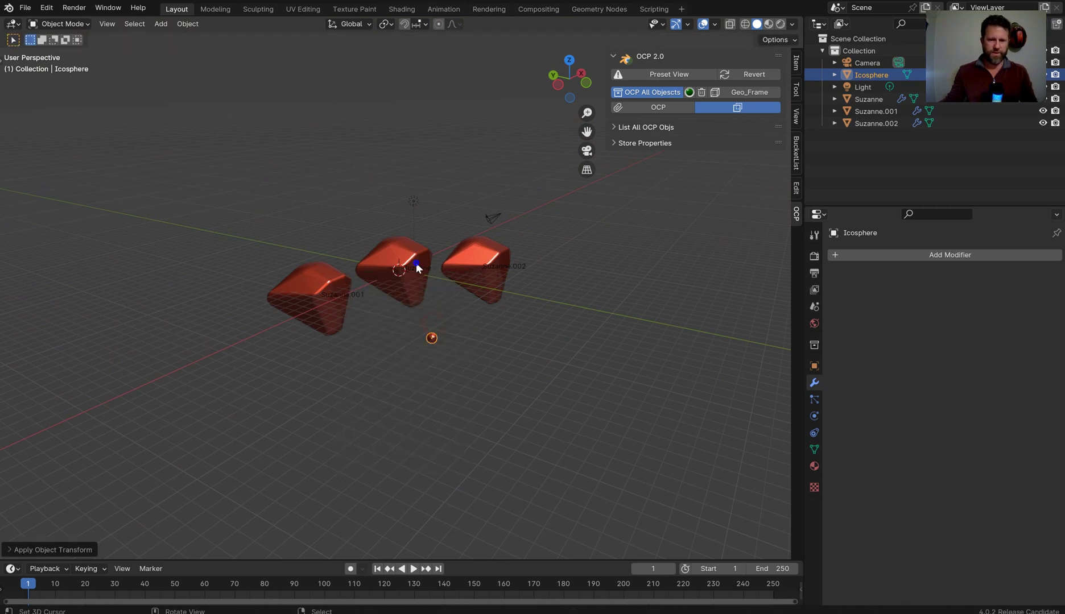
# Show the middle Suzanne as its bounding-box proxy.
pyautogui.click(416, 266)
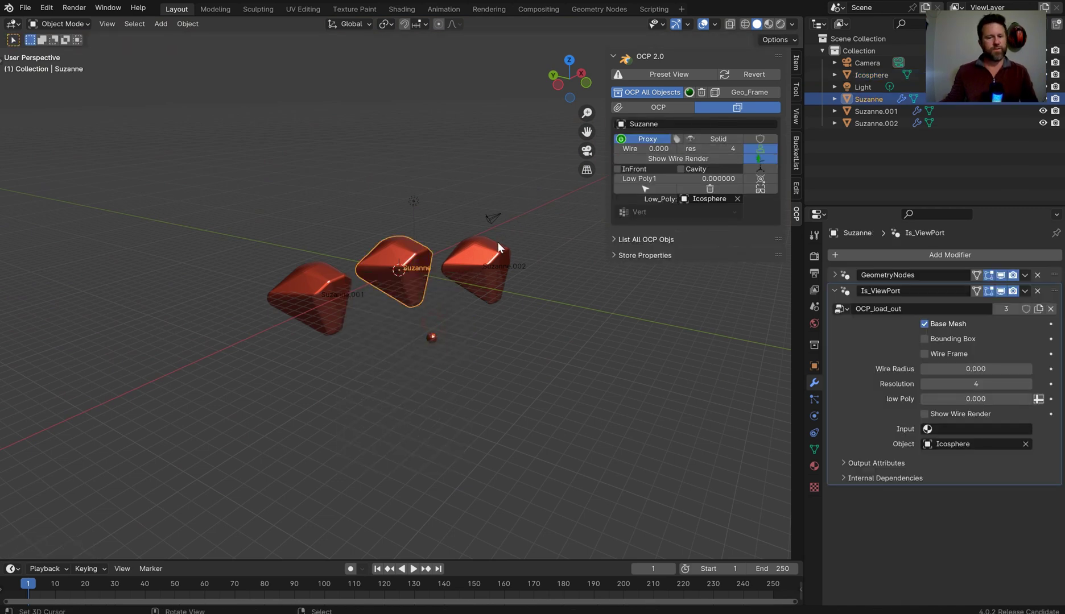
pyautogui.scroll(4, 496, 242)
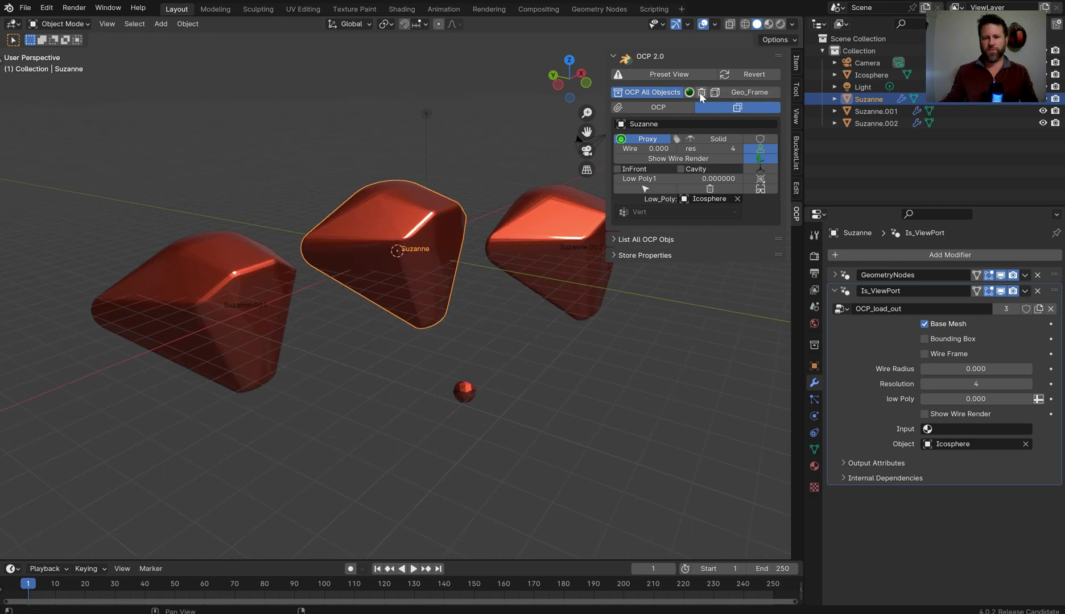
pyautogui.click(677, 139)
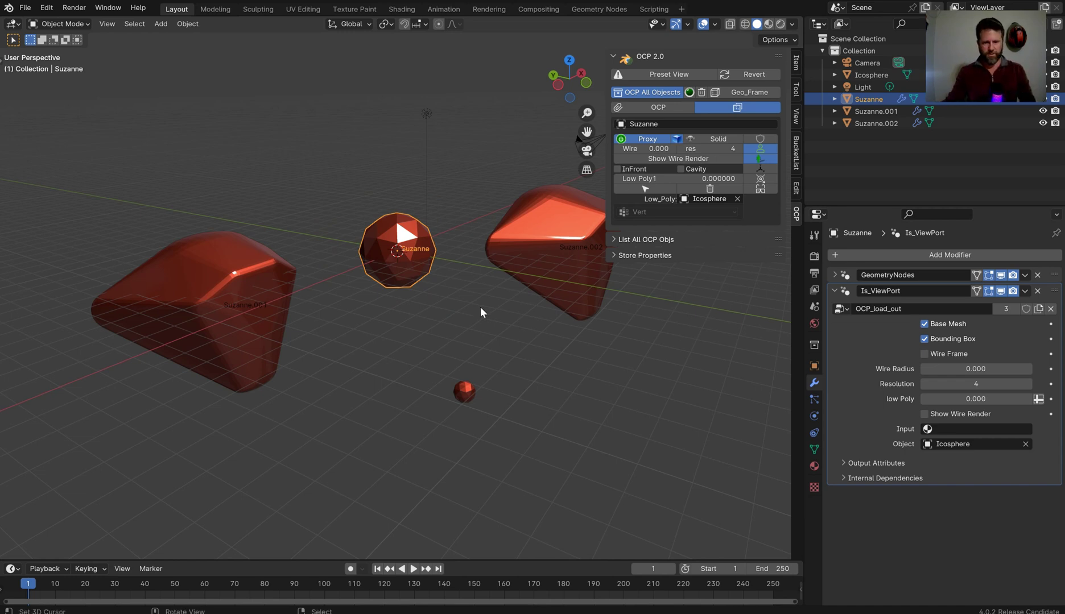
pyautogui.scroll(3, 503, 382)
# Hide the Icosphere with H and reselect Suzanne, now displayed as an icosphere.
pyautogui.click(510, 459)
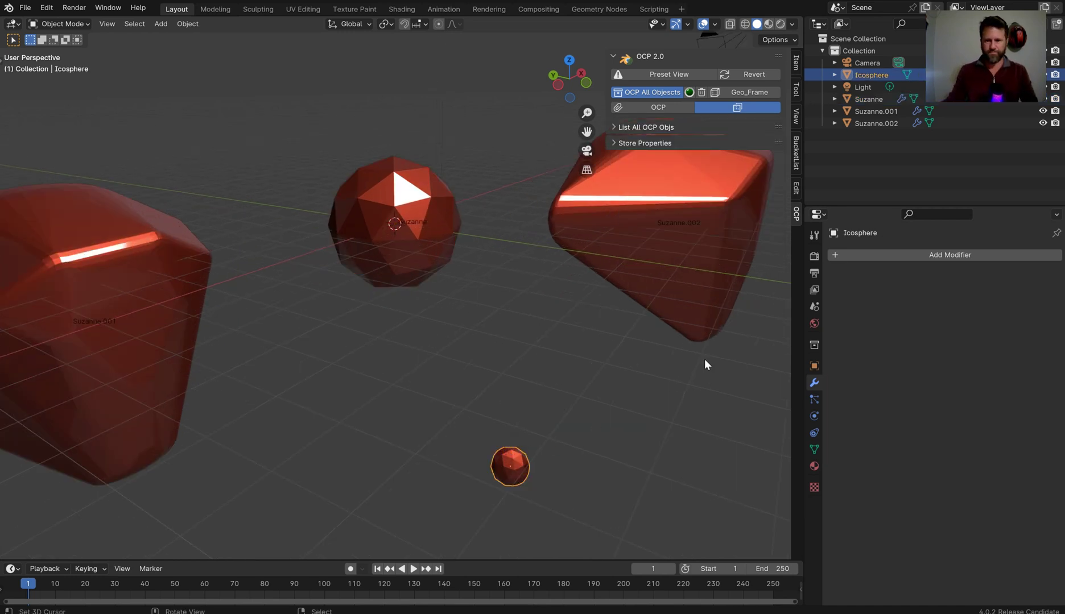
pyautogui.press('h')
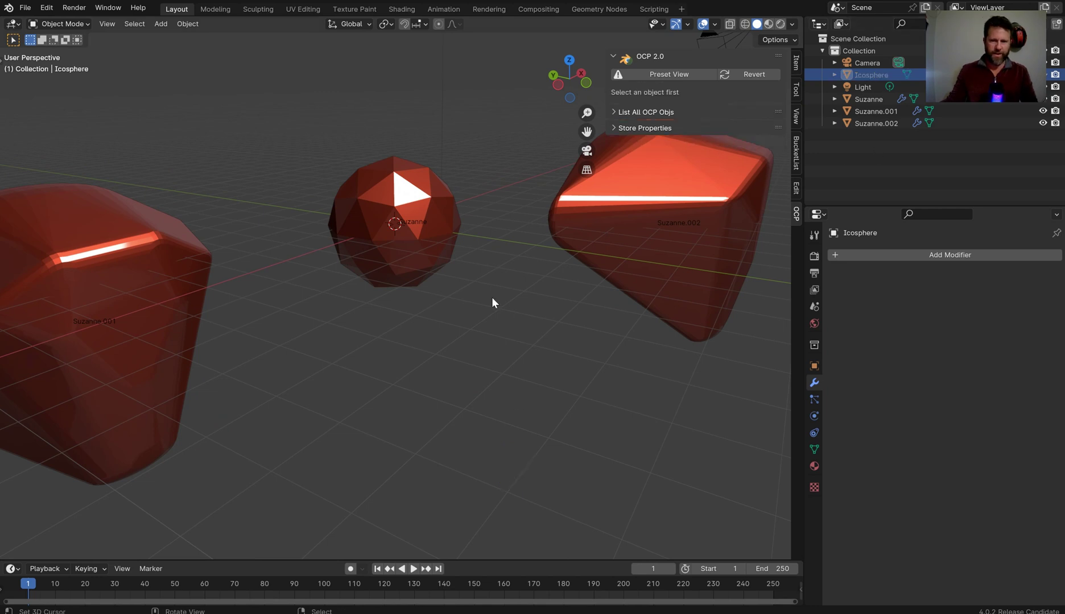
pyautogui.scroll(-1, 492, 298)
pyautogui.click(419, 178)
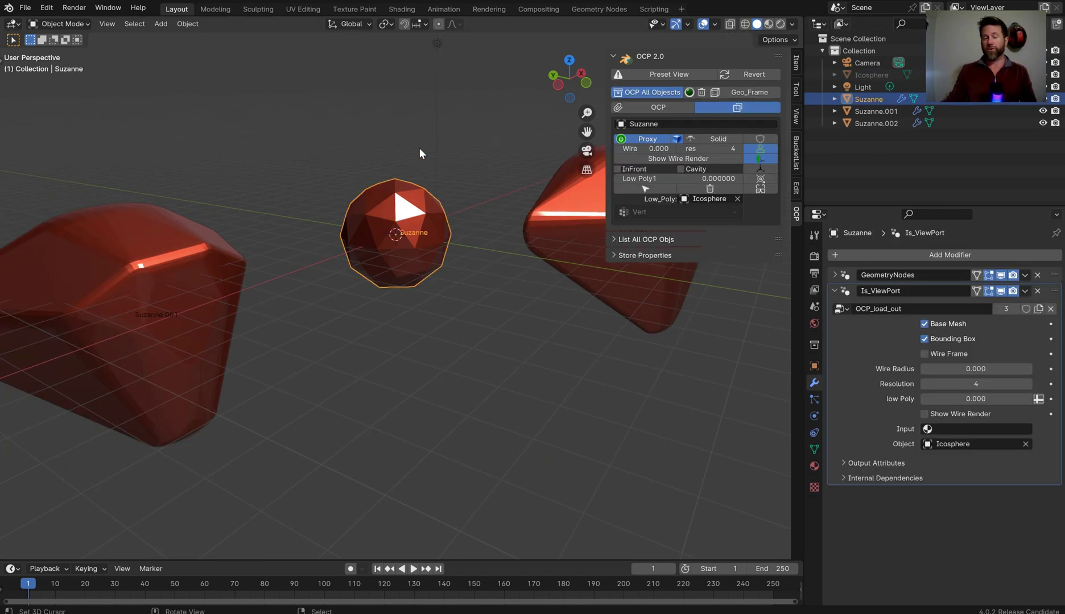
pyautogui.moveTo(417, 179); pyautogui.dragTo(377, 220, button='middle')
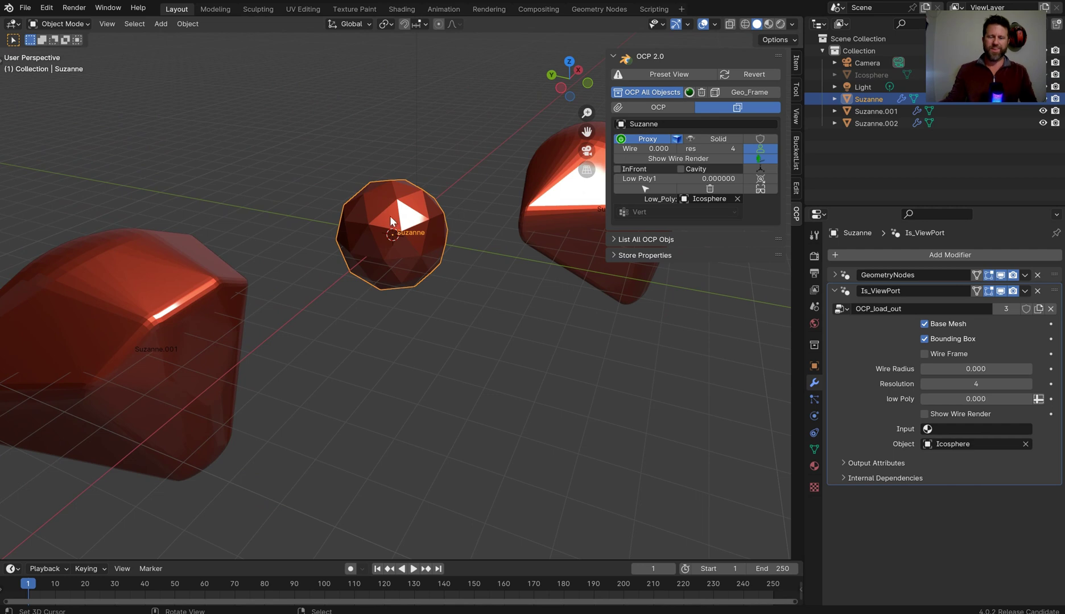
pyautogui.scroll(-2, 422, 199)
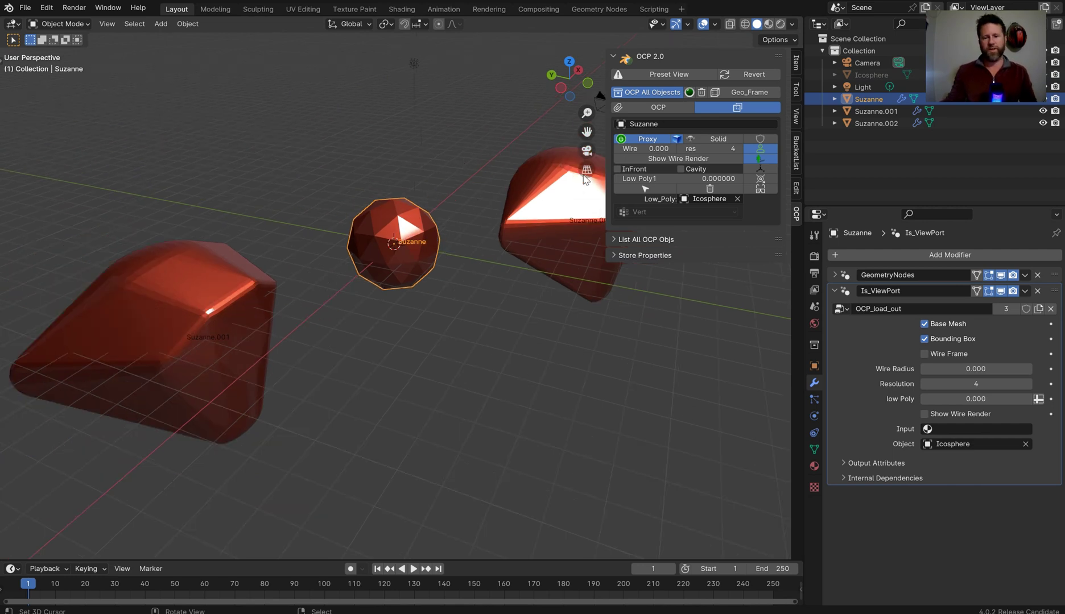
# Switch Suzanne.002's proxy display to Wire and enable Show Wire Render.
pyautogui.click(562, 202)
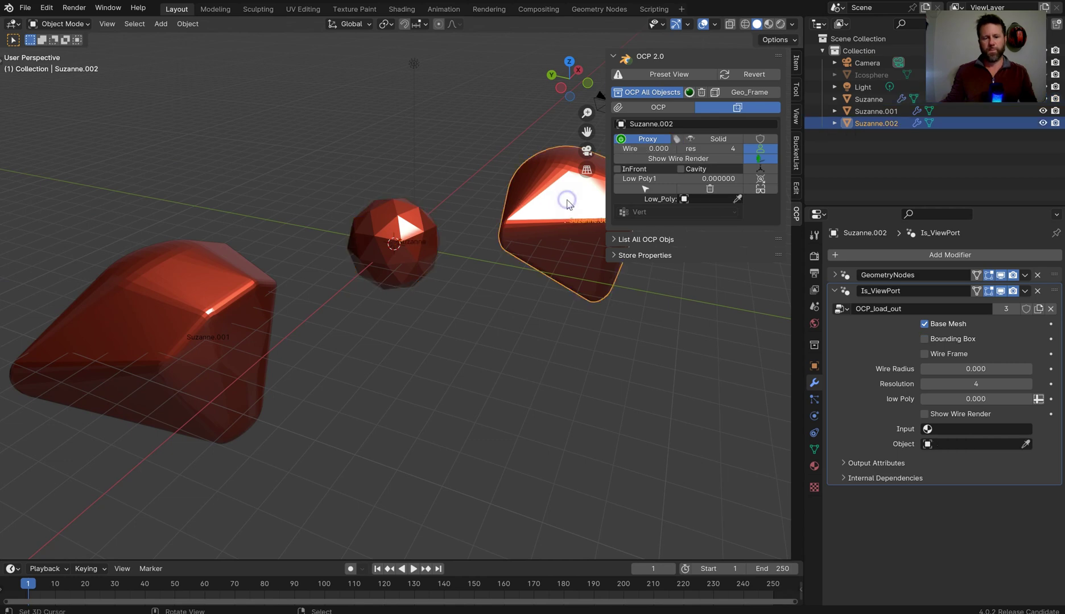
pyautogui.moveTo(561, 202); pyautogui.dragTo(345, 268, button='middle')
pyautogui.scroll(3, 580, 315)
pyautogui.keyDown('shift'); pyautogui.moveTo(580, 315); pyautogui.dragTo(349, 272, button='middle'); pyautogui.keyUp('shift')
pyautogui.click(716, 139)
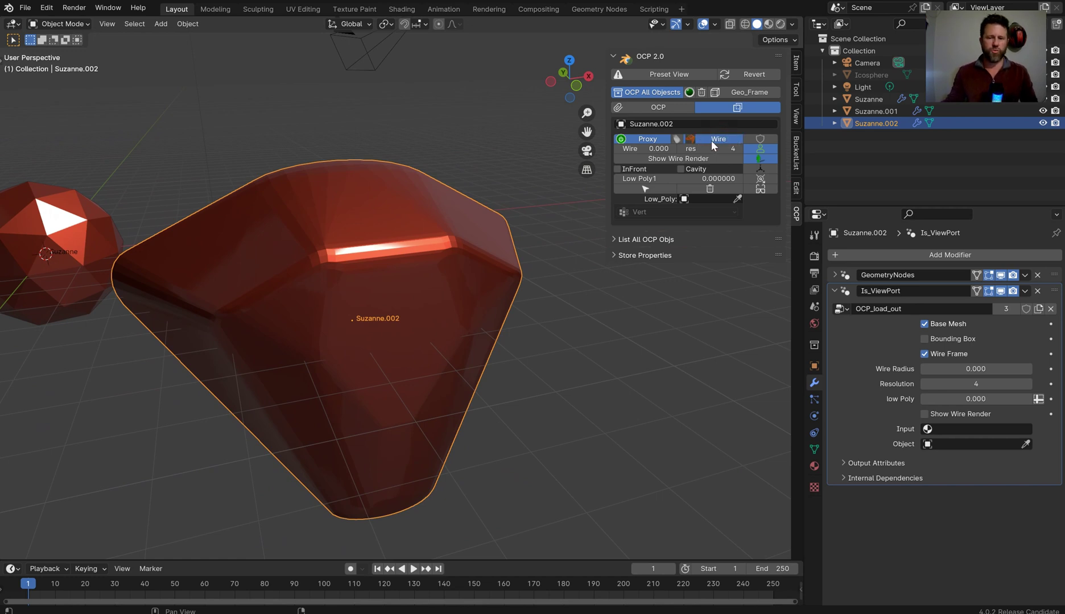
pyautogui.click(669, 159)
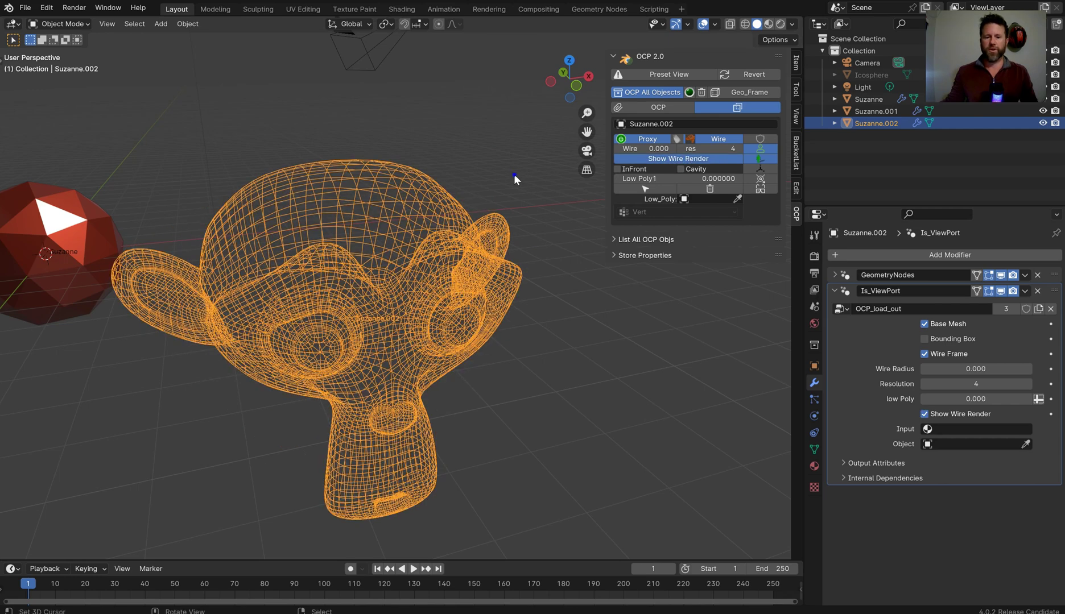
pyautogui.click(395, 229)
pyautogui.click(374, 243)
pyautogui.click(483, 206)
pyautogui.moveTo(501, 179); pyautogui.dragTo(462, 233, button='middle')
pyautogui.scroll(2, 462, 233)
pyautogui.scroll(-2, 460, 234)
pyautogui.click(412, 241)
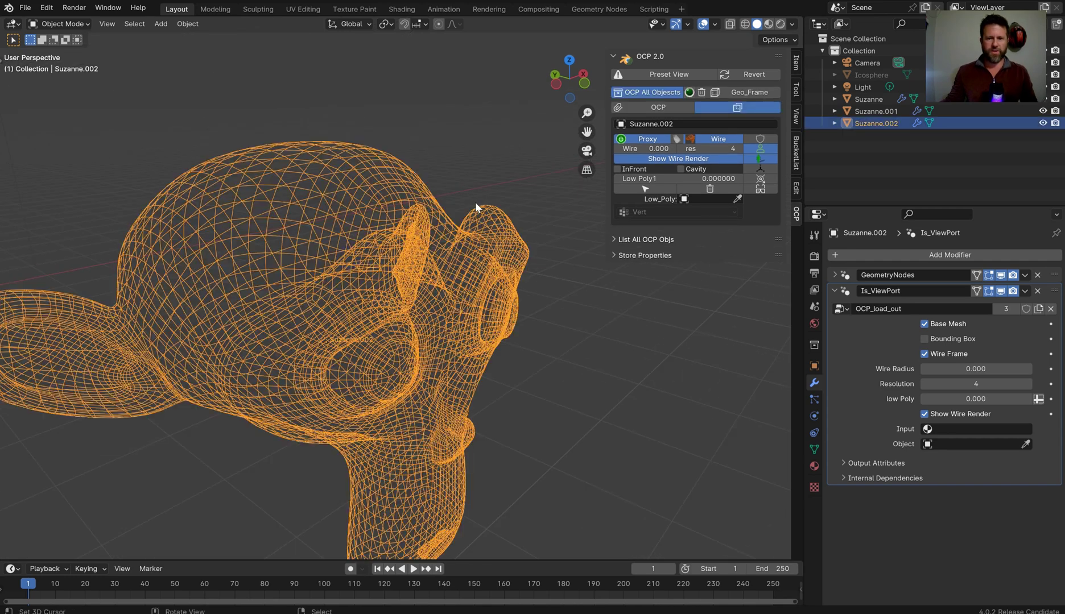
# Set Suzanne.002's wire radius to 0.003 and inspect the thicker wireframe.
pyautogui.click(638, 149)
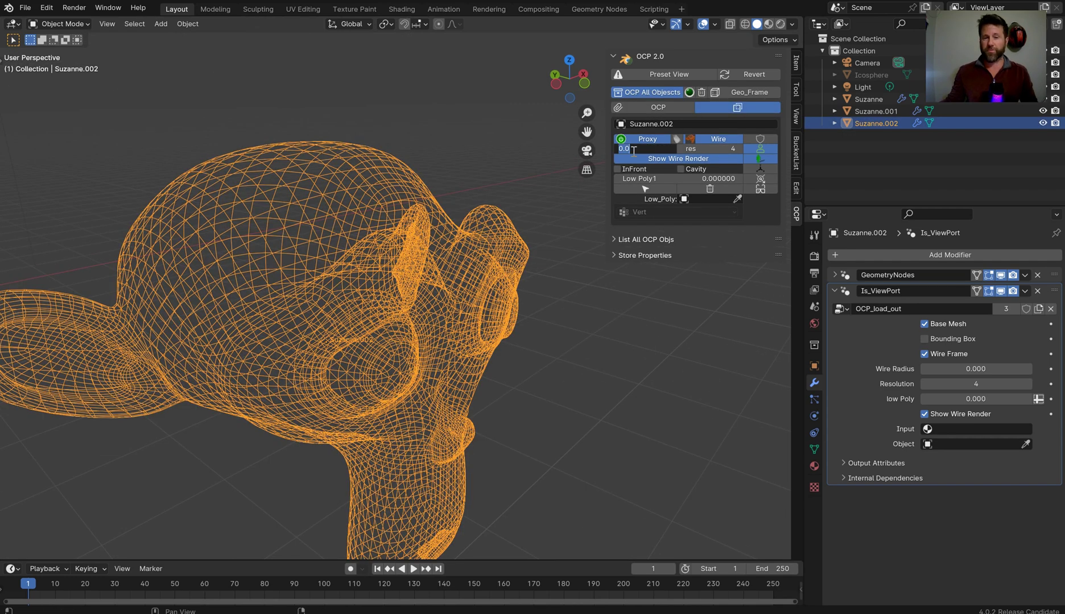
pyautogui.write('.003')
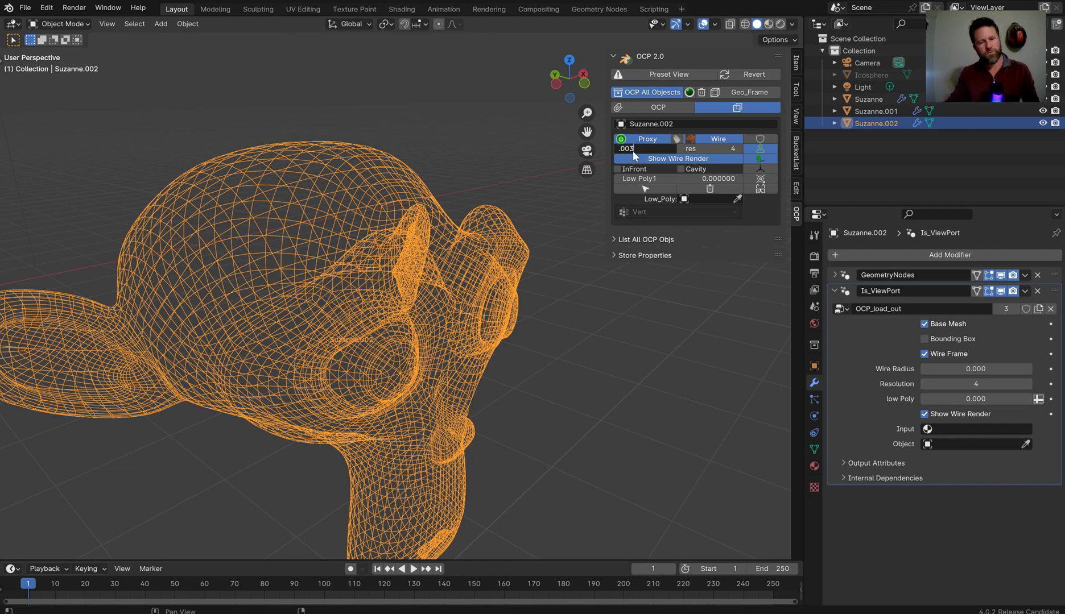
pyautogui.press('Return')
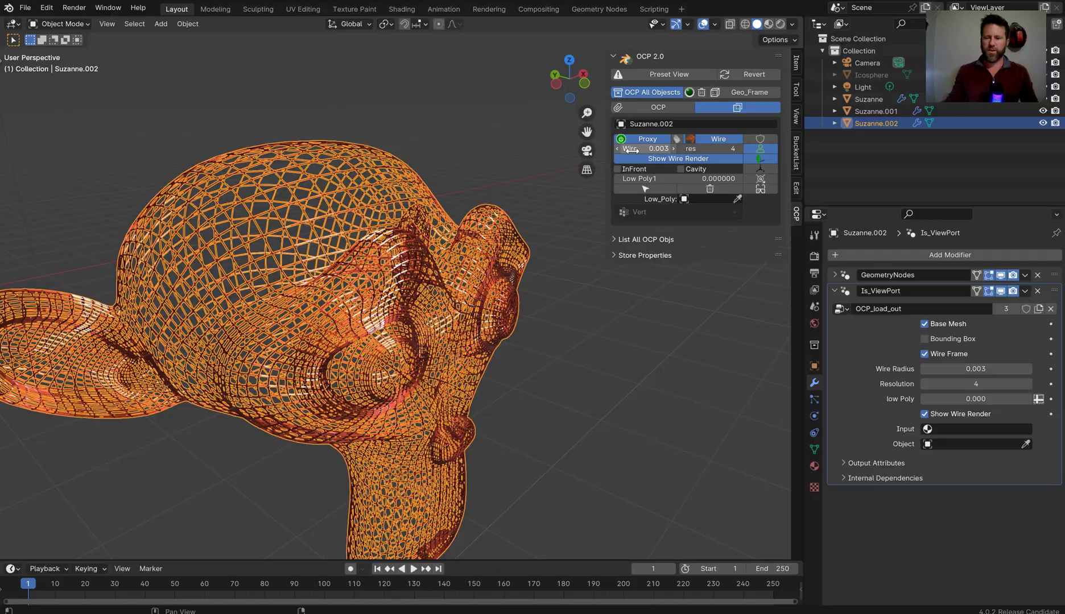
pyautogui.click(473, 178)
pyautogui.moveTo(473, 178); pyautogui.dragTo(454, 264, button='middle')
# Look through the scene camera in Rendered viewport shading.
pyautogui.scroll(-6, 454, 264)
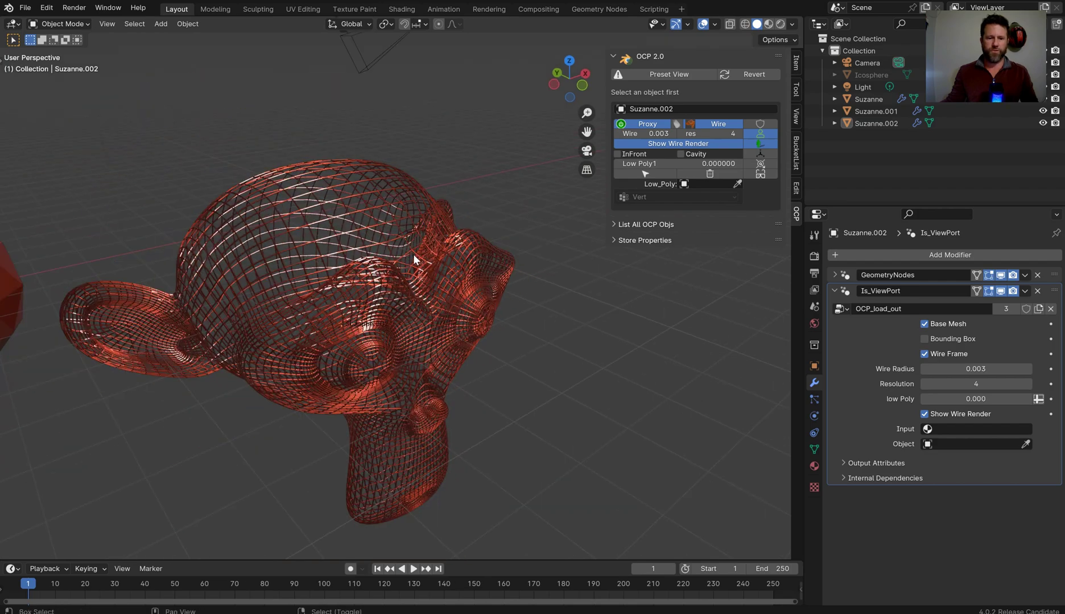
pyautogui.scroll(-3, 149, 243)
pyautogui.moveTo(149, 243); pyautogui.dragTo(351, 195, button='middle')
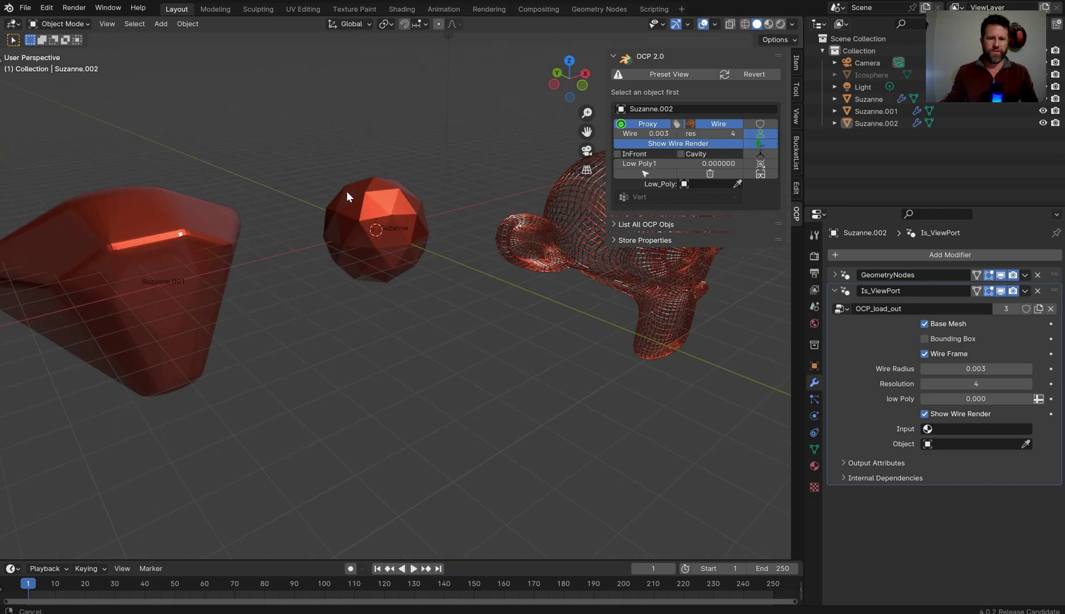
pyautogui.scroll(-3, 351, 199)
pyautogui.click(74, 7)
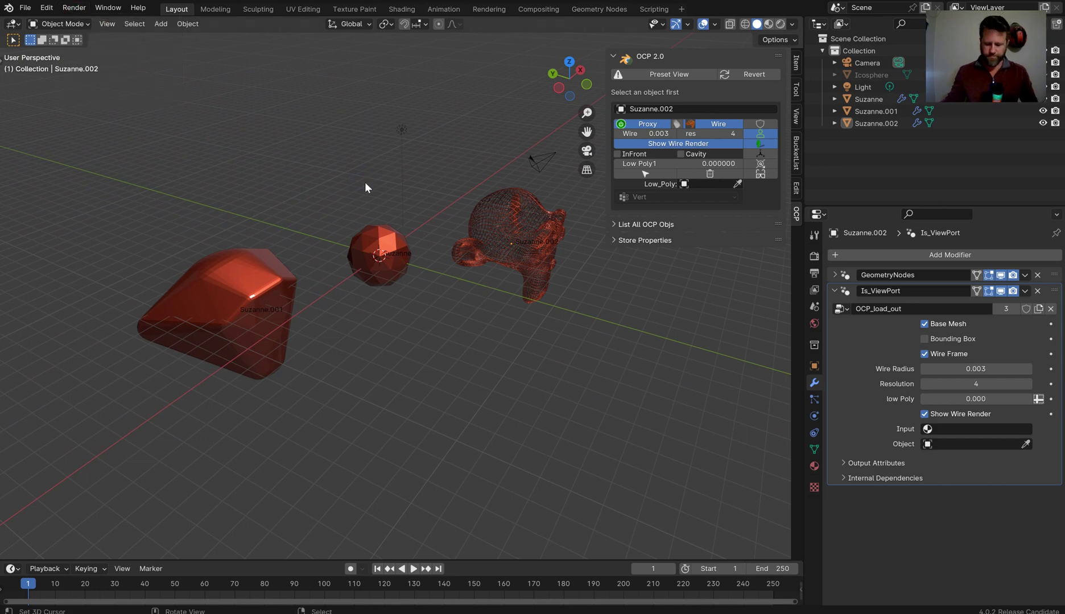
pyautogui.press('KP_0')
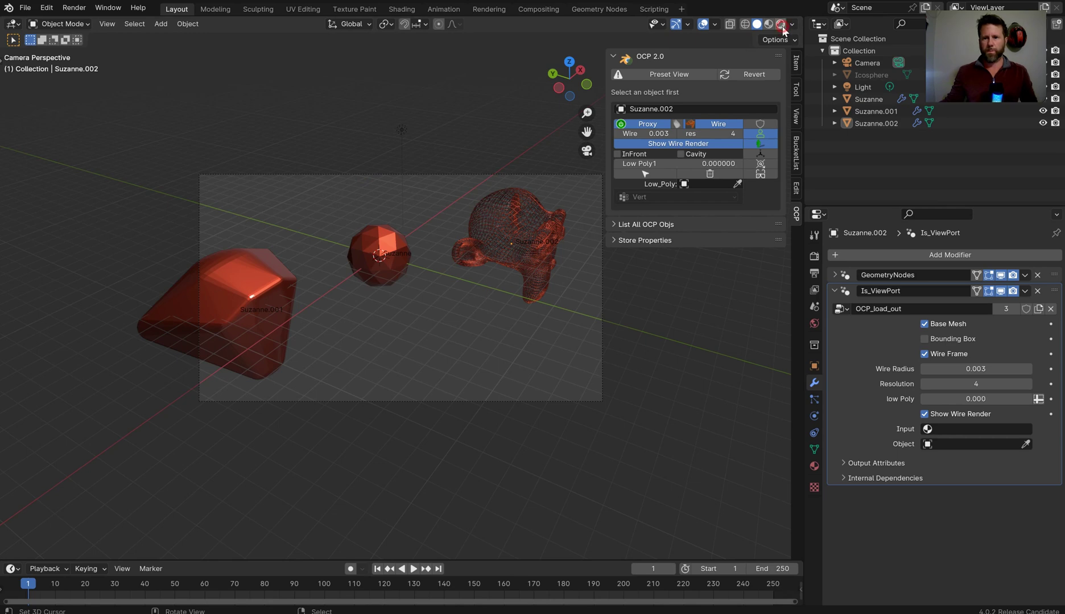
pyautogui.press('z')
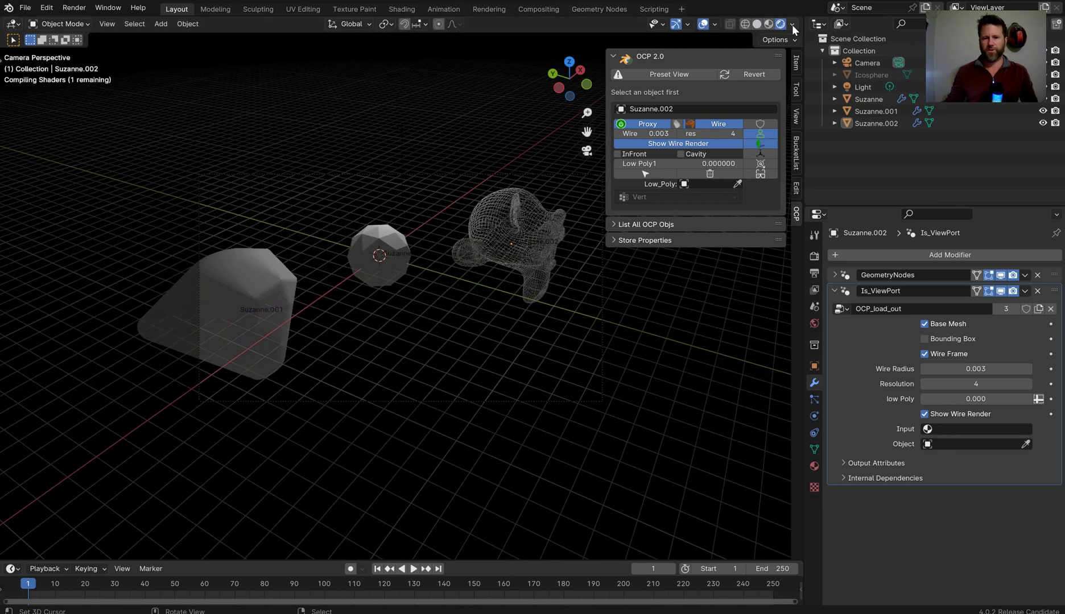
# Turn off Scene World in the shading options and light the viewport with a different HDRI.
pyautogui.click(793, 24)
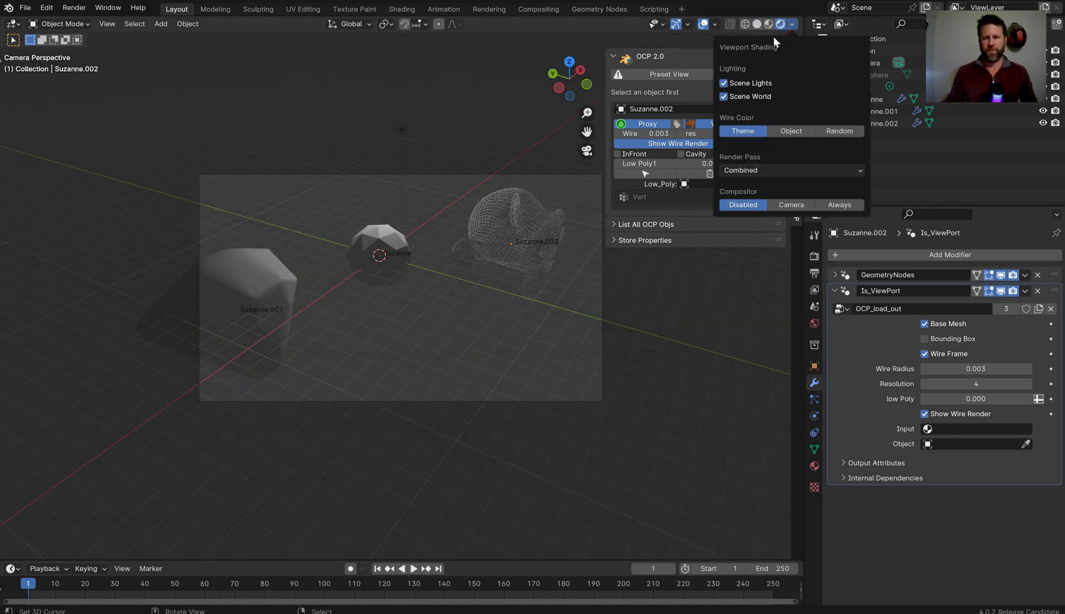
pyautogui.click(722, 97)
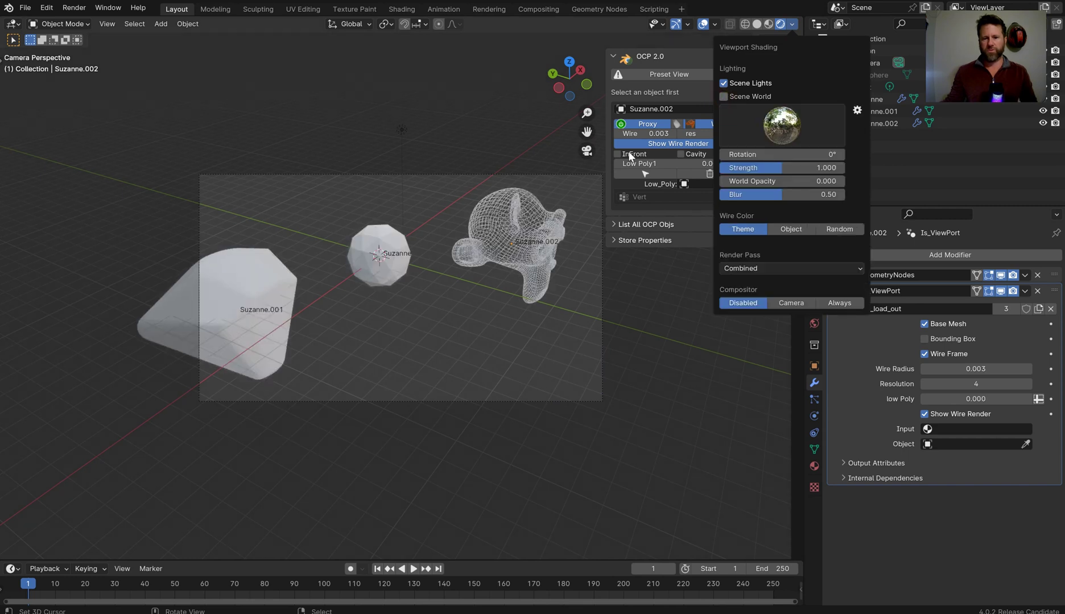
pyautogui.click(792, 24)
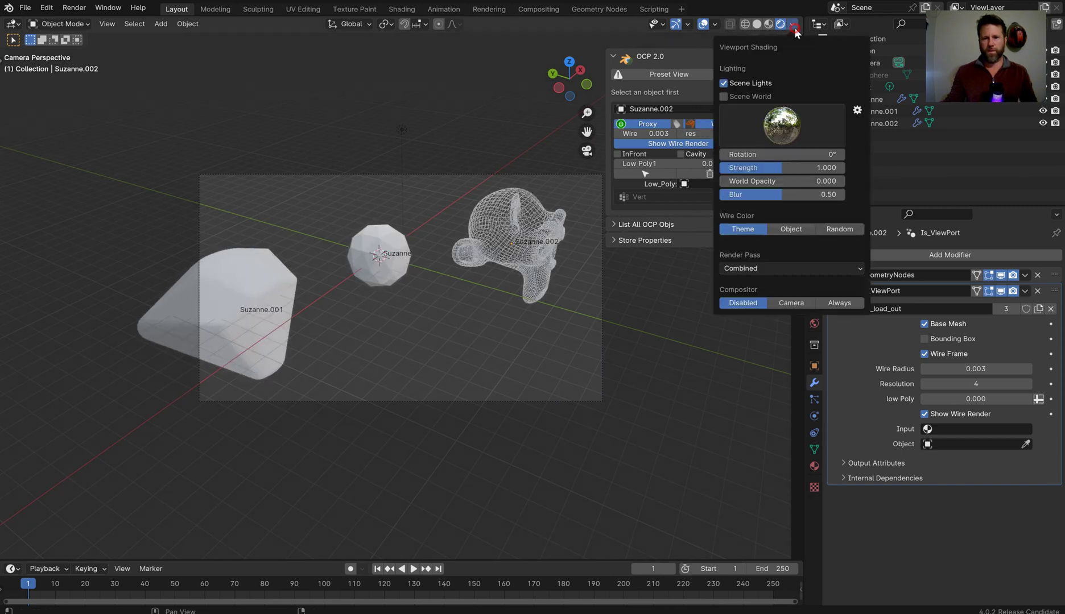
pyautogui.click(782, 125)
pyautogui.click(830, 168)
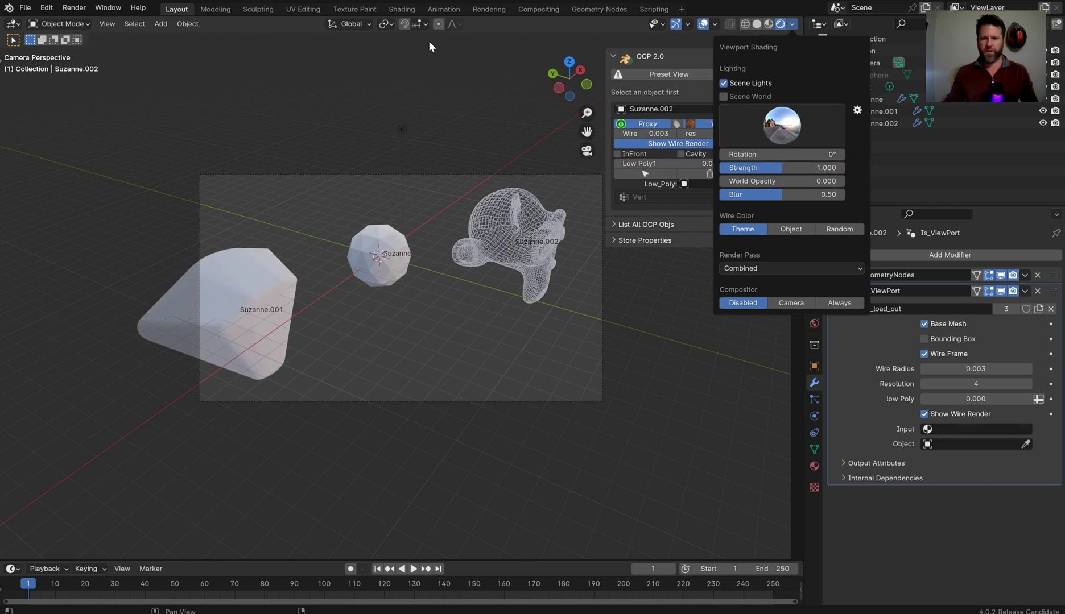
# Render an image from the camera, review the result, then switch windows with Alt+Tab.
pyautogui.click(73, 8)
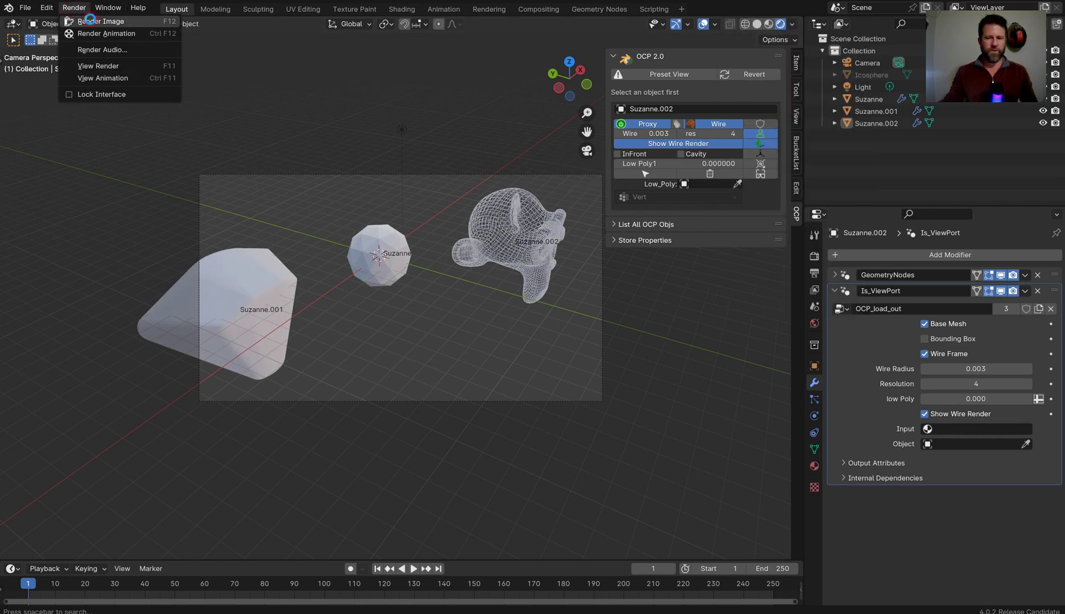
pyautogui.click(92, 17)
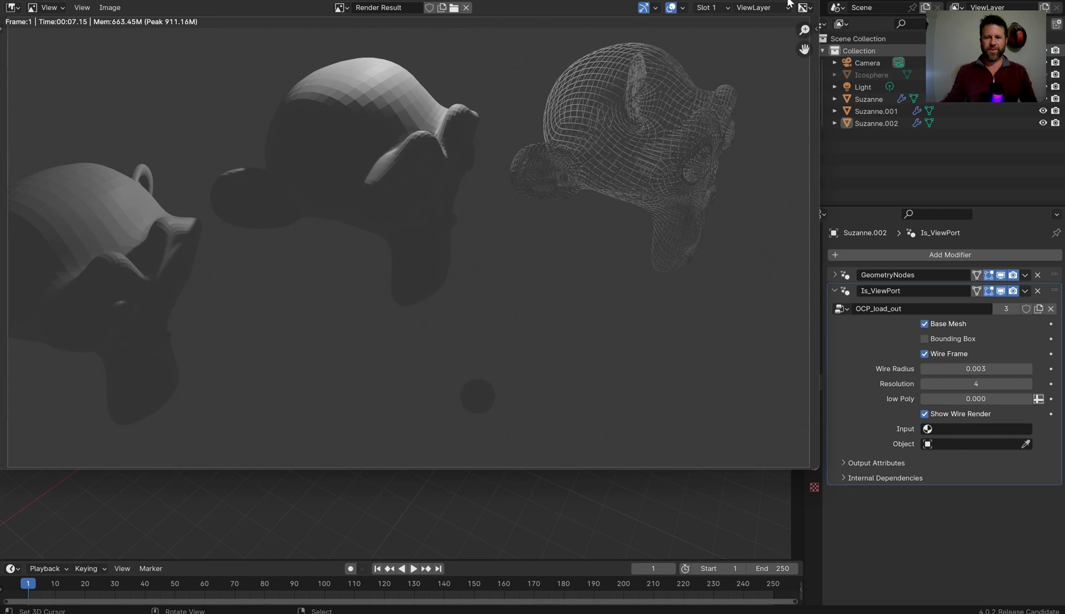
pyautogui.hotkey('alt', 'Tab')
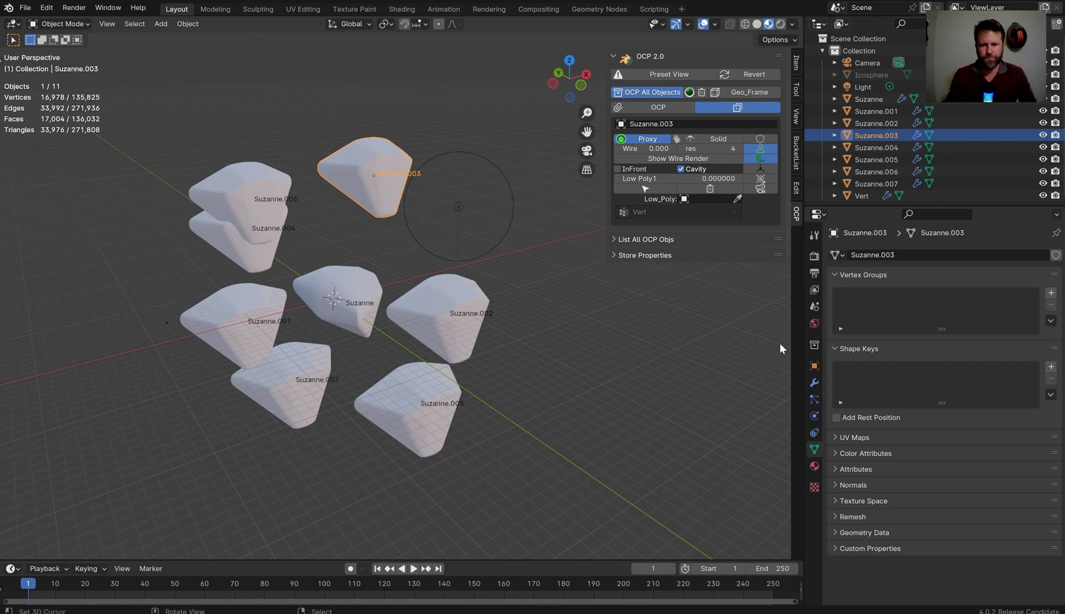
# Give Suzanne.003 a new bright green material and set Material.001 as its proxy material.
pyautogui.click(814, 383)
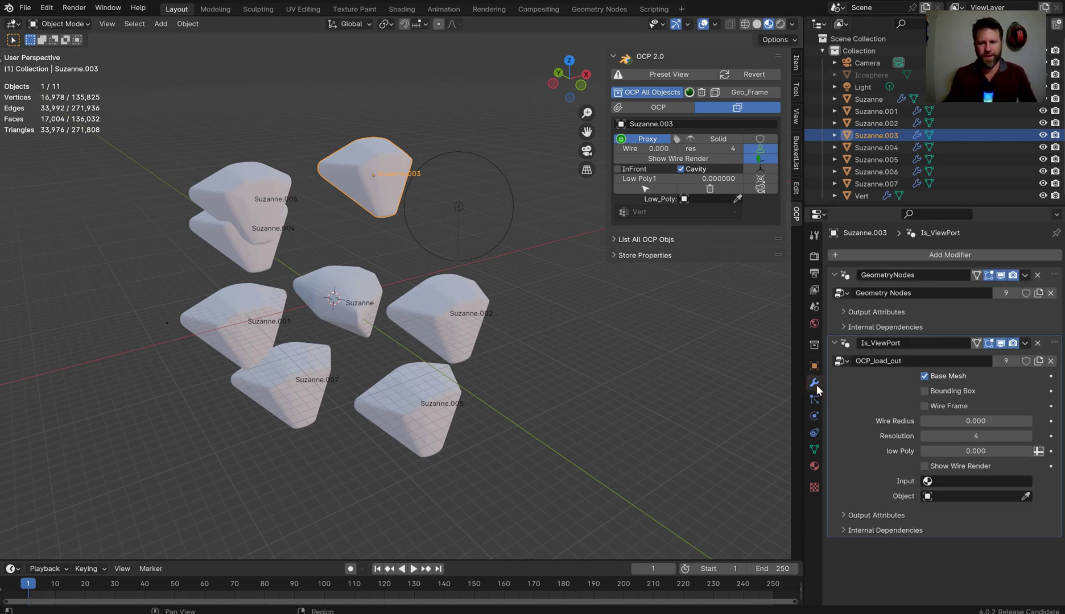
pyautogui.click(813, 466)
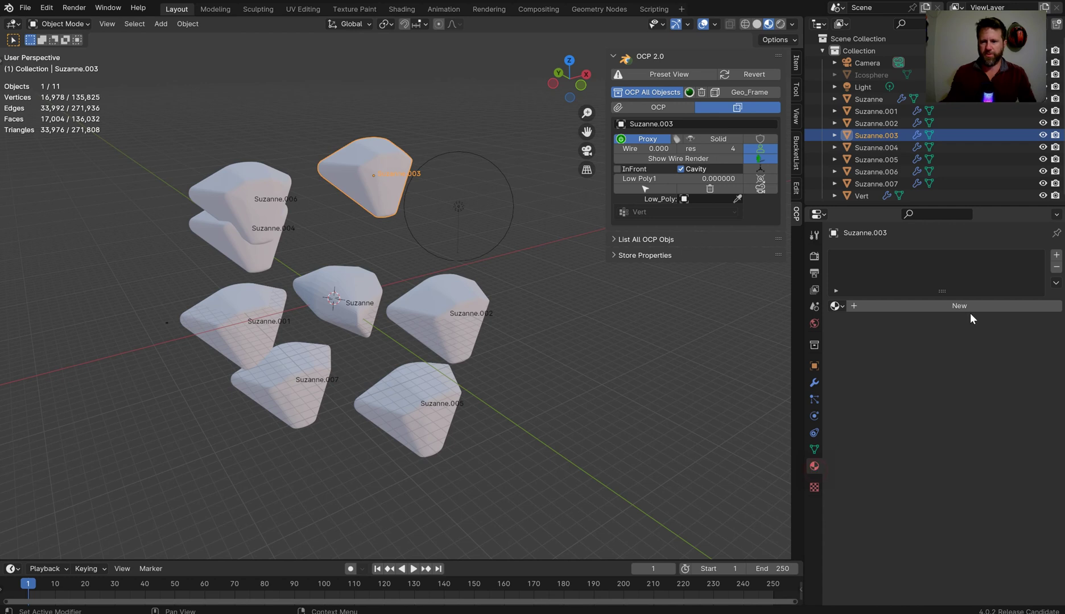
pyautogui.click(971, 308)
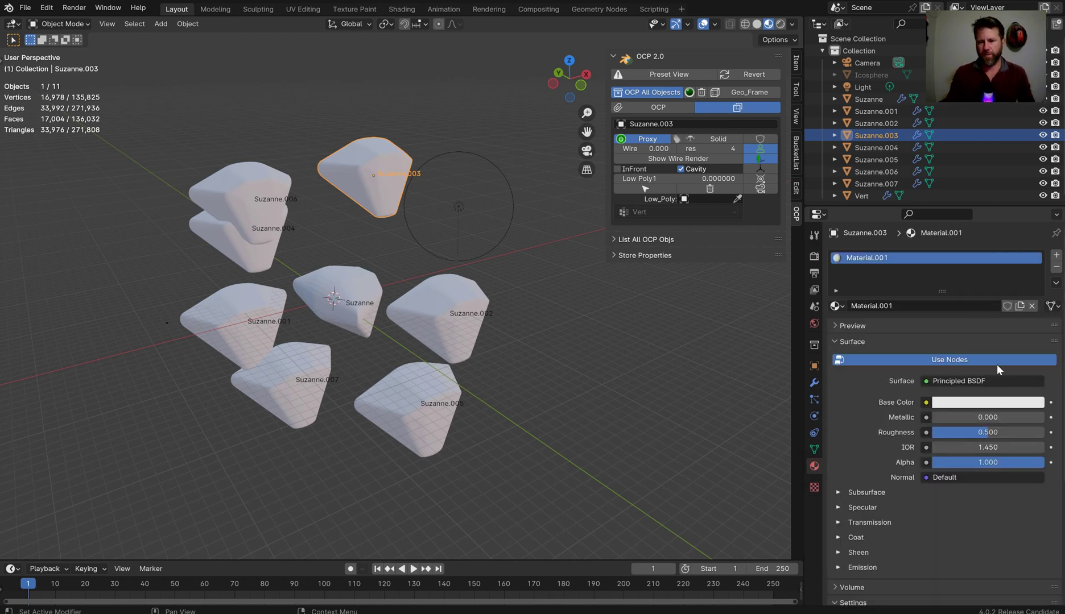
pyautogui.click(987, 402)
pyautogui.moveTo(961, 355); pyautogui.dragTo(1001, 355)
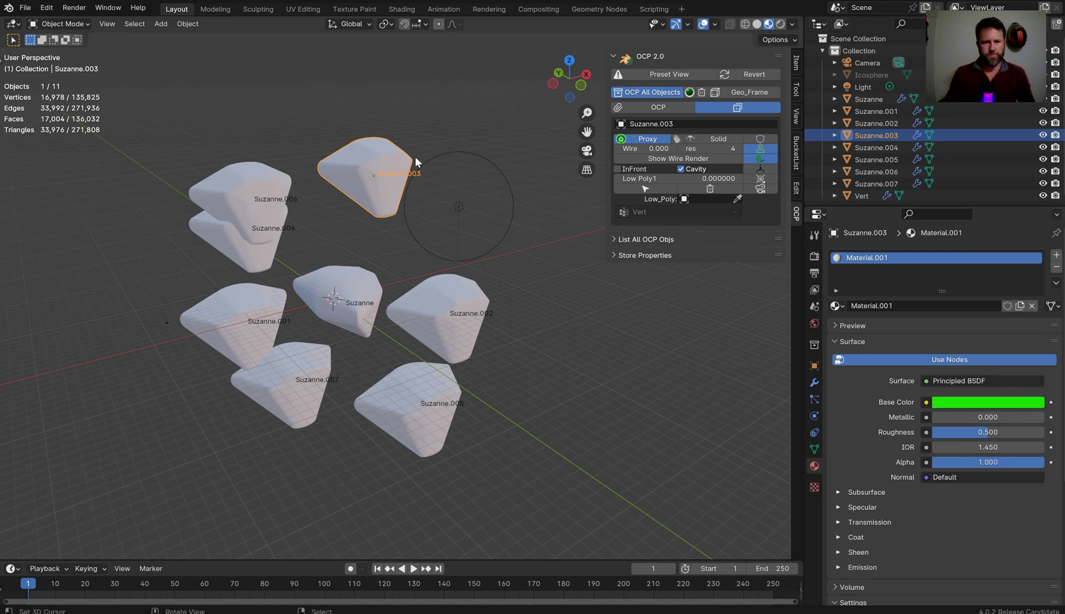
pyautogui.click(813, 384)
pyautogui.click(949, 480)
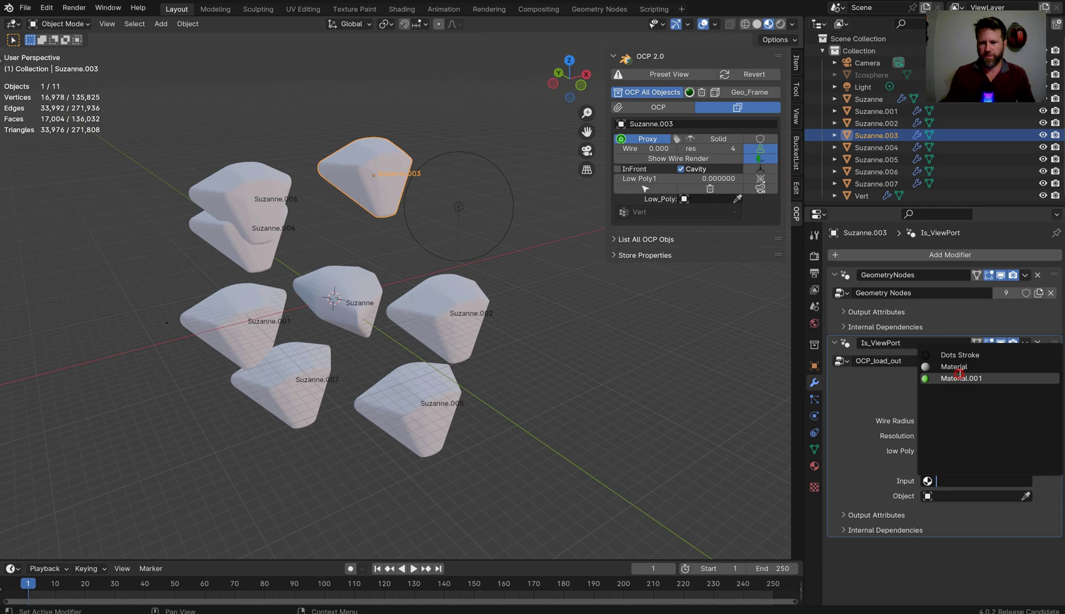
pyautogui.click(959, 377)
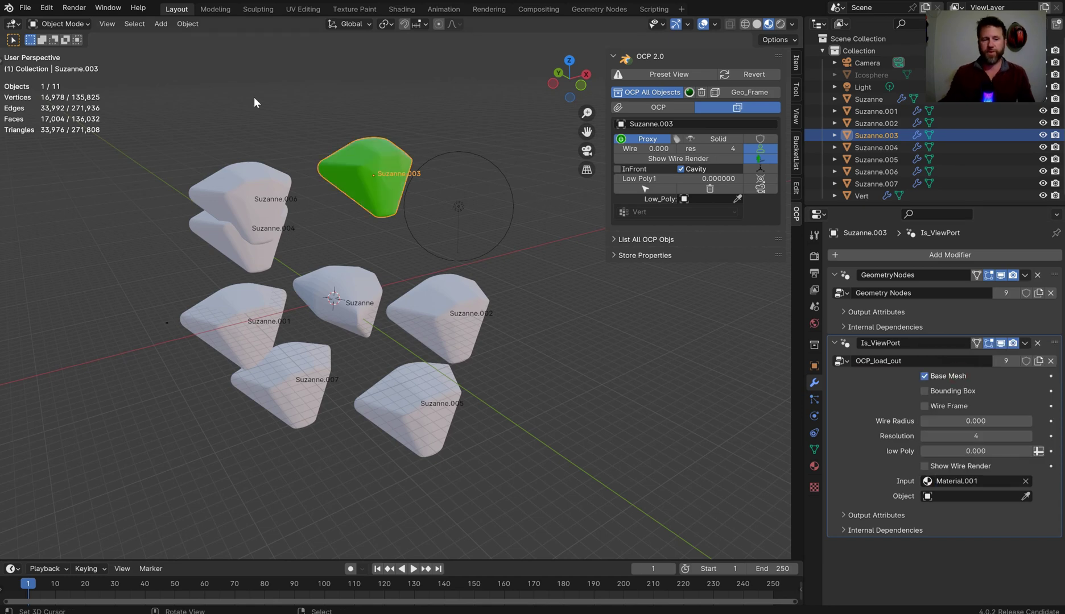
# In camera view, move Suzanne.003 lower in the frame and render an image.
pyautogui.press('KP_0')
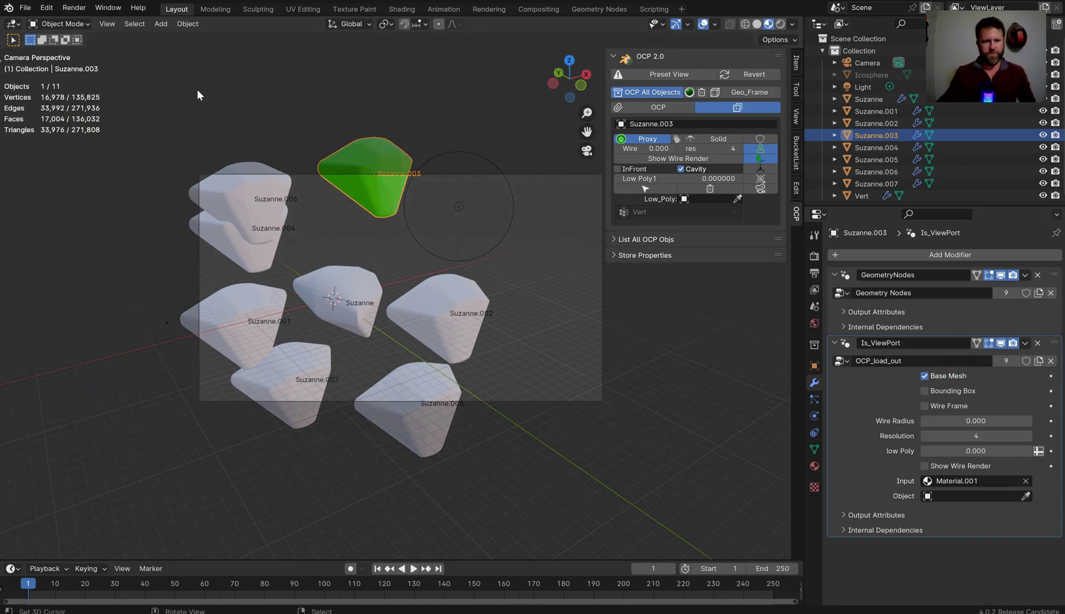
pyautogui.press('g')
pyautogui.click(252, 150)
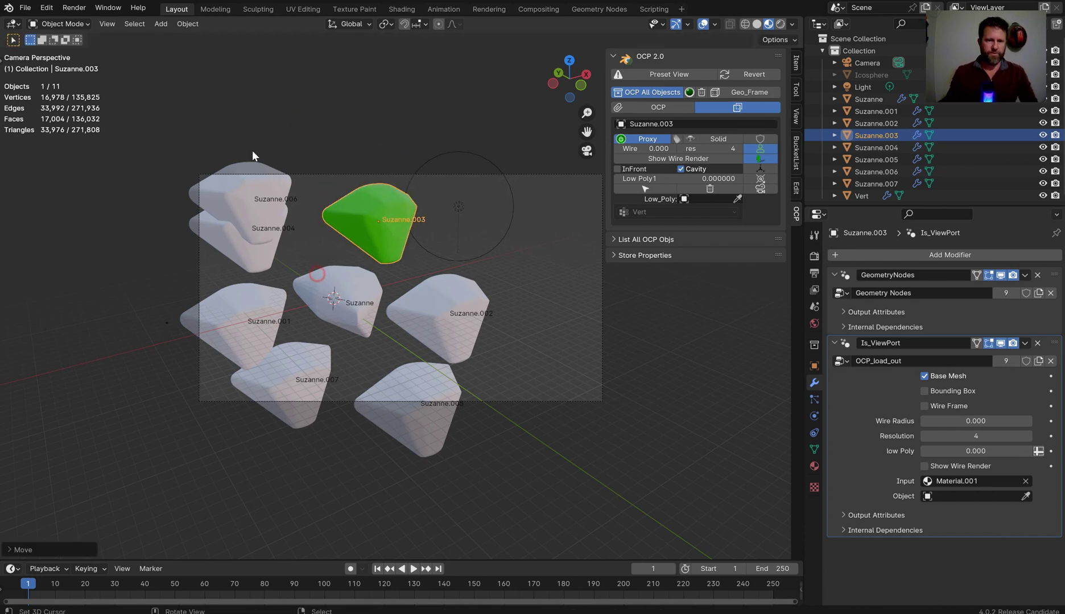
pyautogui.click(74, 8)
pyautogui.click(101, 23)
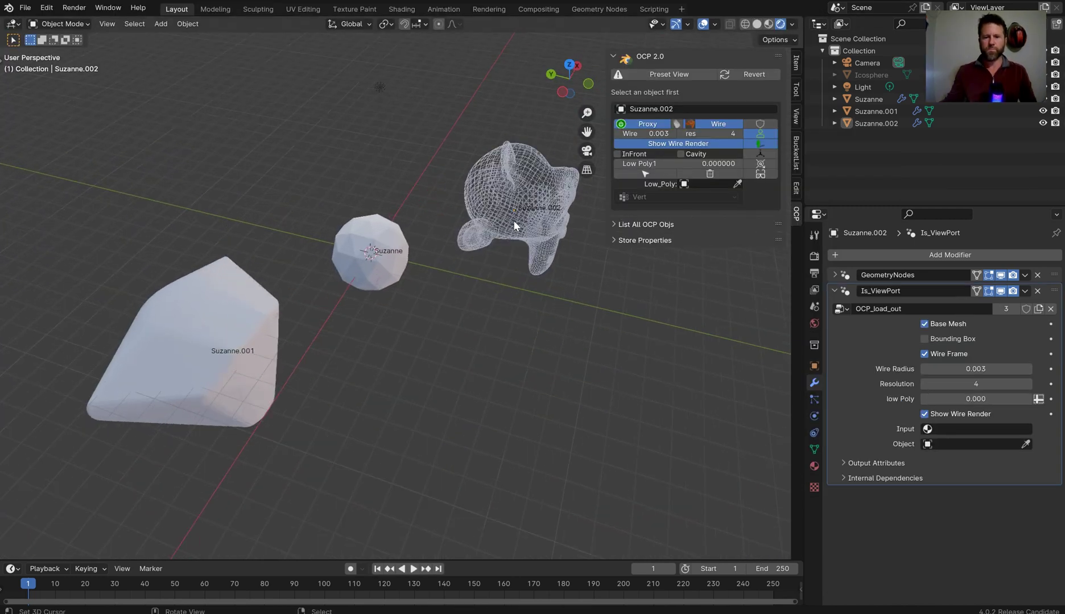
# Turn off Suzanne.002's wire render and switch the viewport to Material Preview shading.
pyautogui.moveTo(504, 223); pyautogui.dragTo(322, 292, button='middle')
pyautogui.click(529, 239)
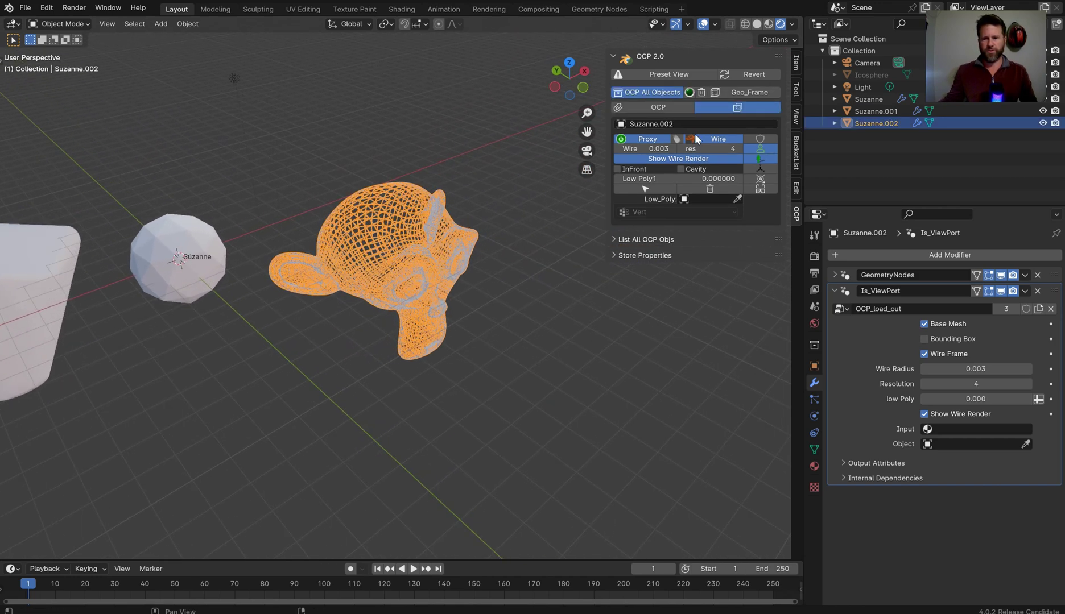
pyautogui.click(703, 159)
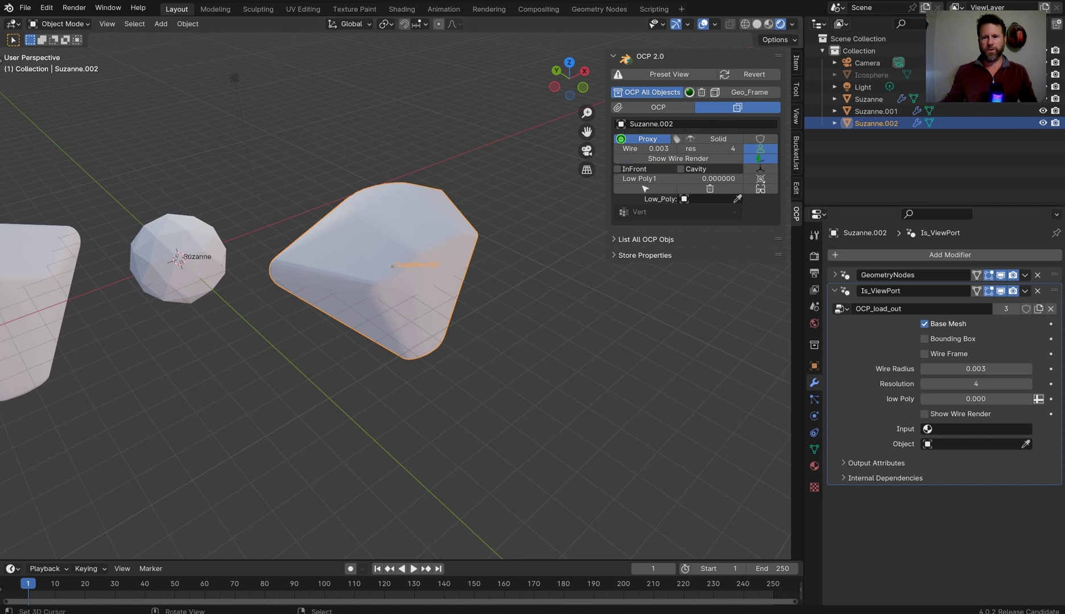
pyautogui.scroll(5, 439, 251)
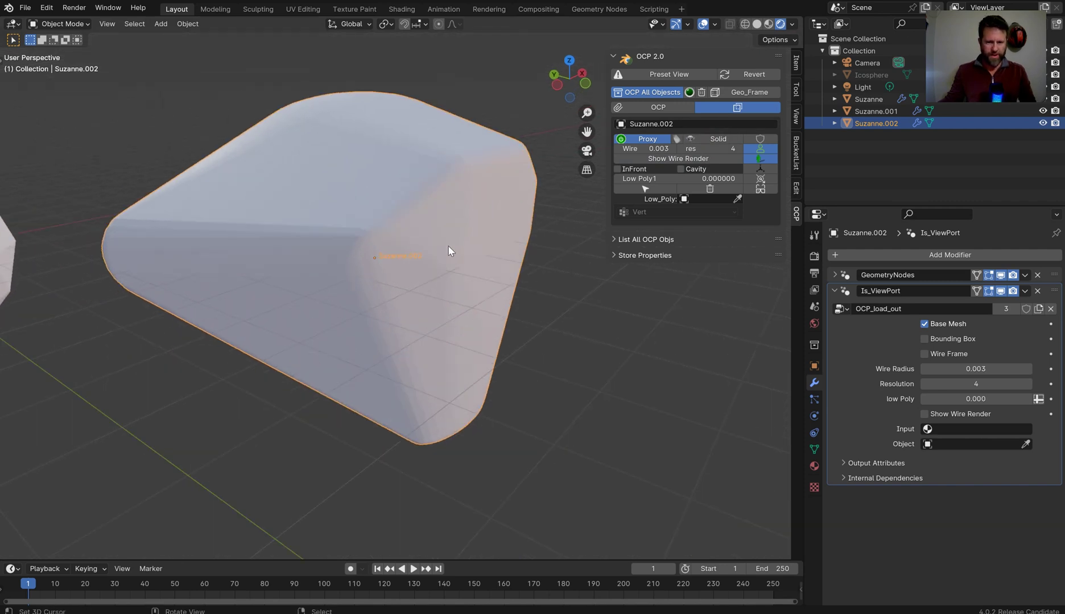
pyautogui.keyDown('shift'); pyautogui.moveTo(448, 250); pyautogui.dragTo(487, 276, button='middle'); pyautogui.keyUp('shift')
pyautogui.click(757, 24)
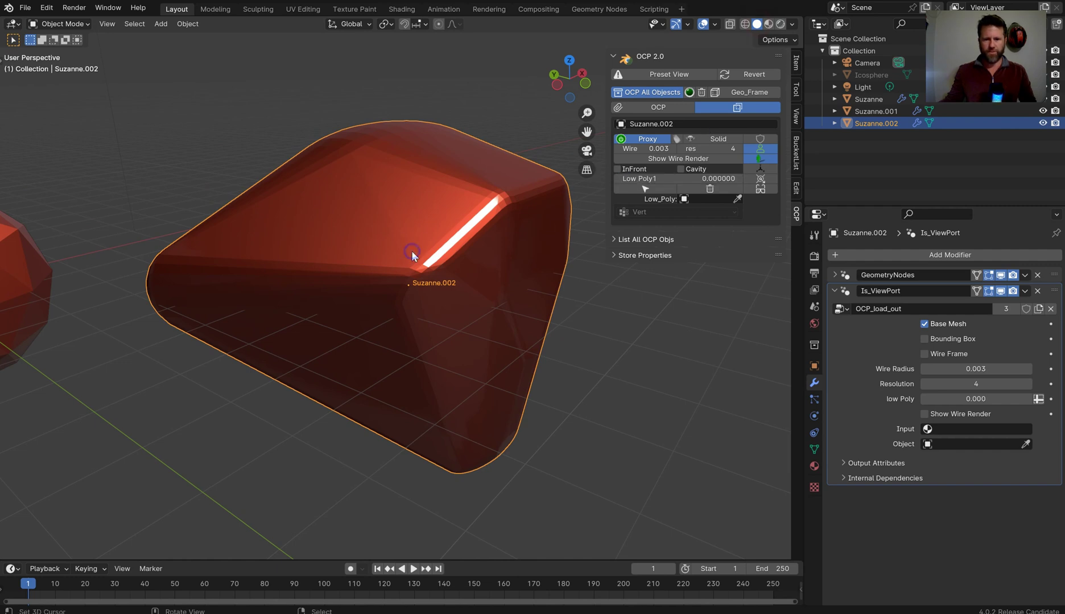
# Raise Suzanne.002's Low Poly value to about 0.756 for a faceted hull.
pyautogui.moveTo(677, 179); pyautogui.dragTo(711, 178)
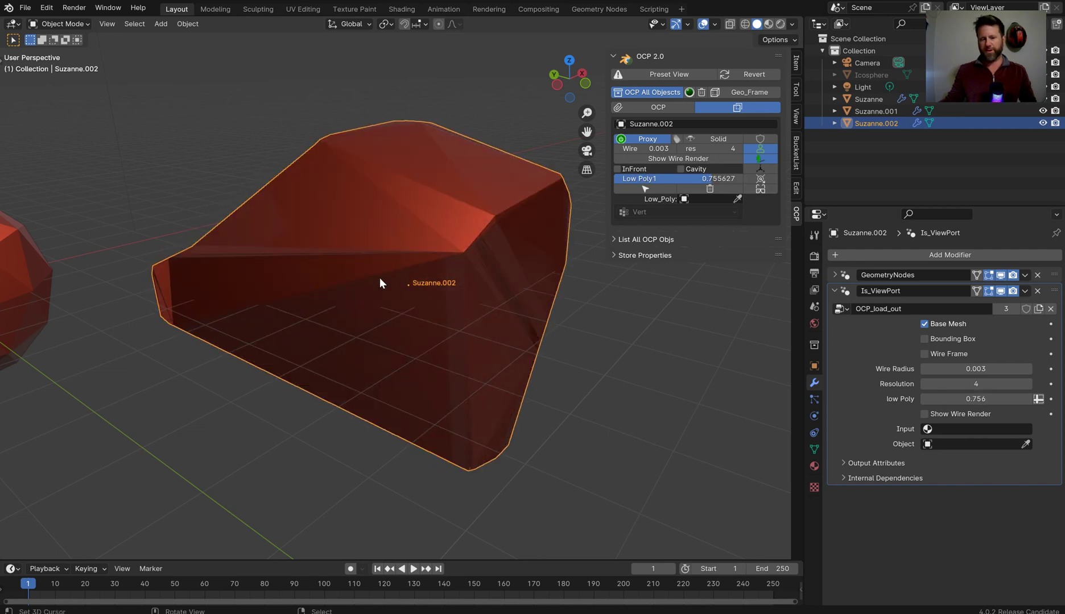
pyautogui.moveTo(379, 277); pyautogui.dragTo(391, 293, button='middle')
pyautogui.moveTo(499, 254); pyautogui.dragTo(480, 287, button='middle')
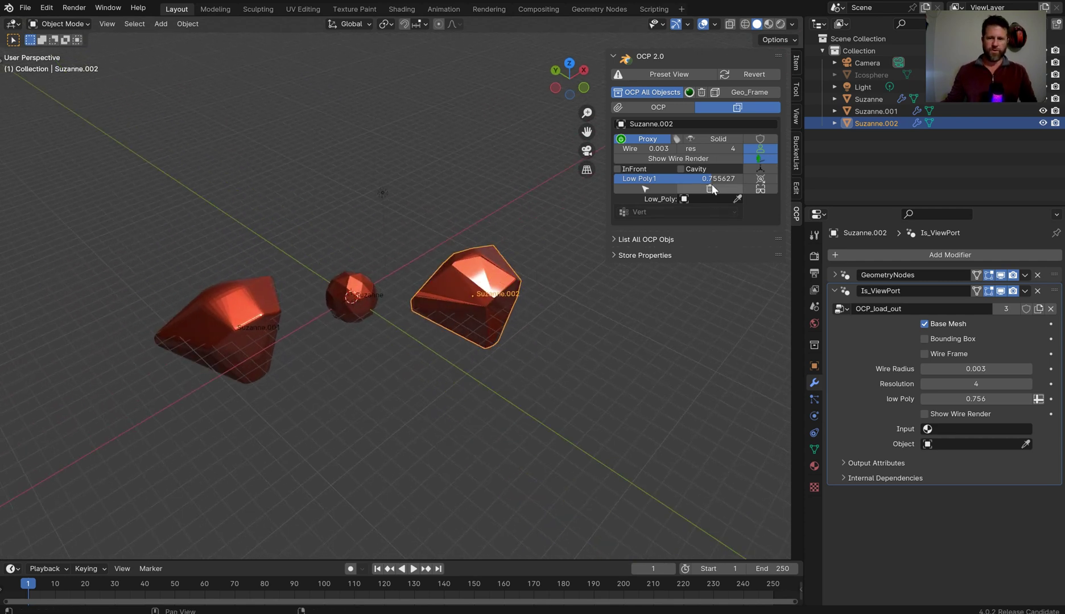
# Reset Suzanne.002's low-poly amount and duplicate it into Suzanne.003–.007 around the center.
pyautogui.moveTo(711, 180); pyautogui.dragTo(616, 180)
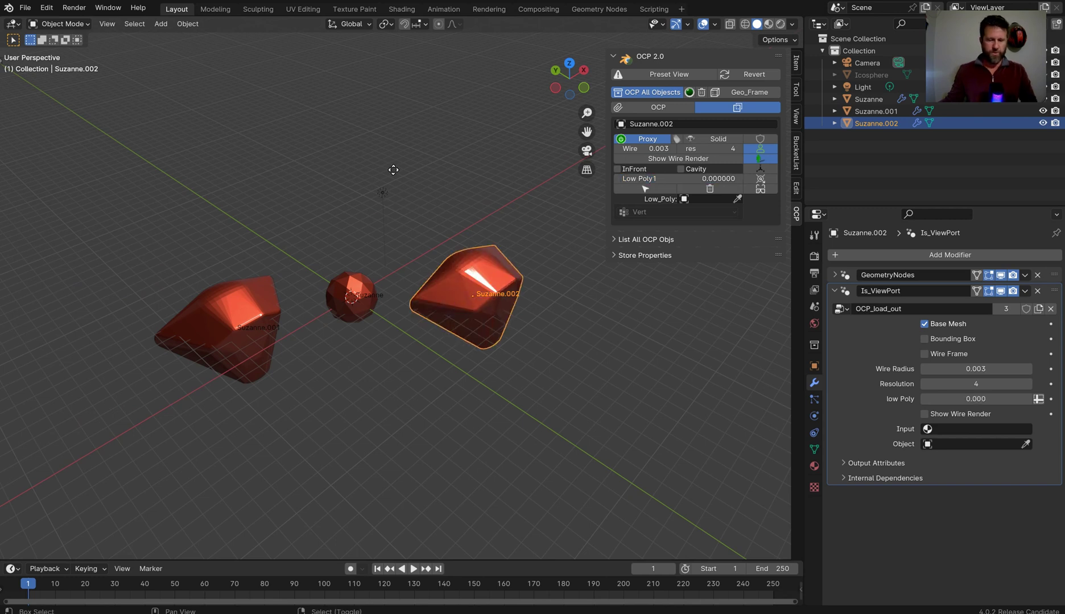
pyautogui.hotkey('shift', 'd')
pyautogui.click(349, 171)
pyautogui.hotkey('shift', 'd')
pyautogui.click(186, 257)
pyautogui.hotkey('shift', 'd')
pyautogui.click(520, 454)
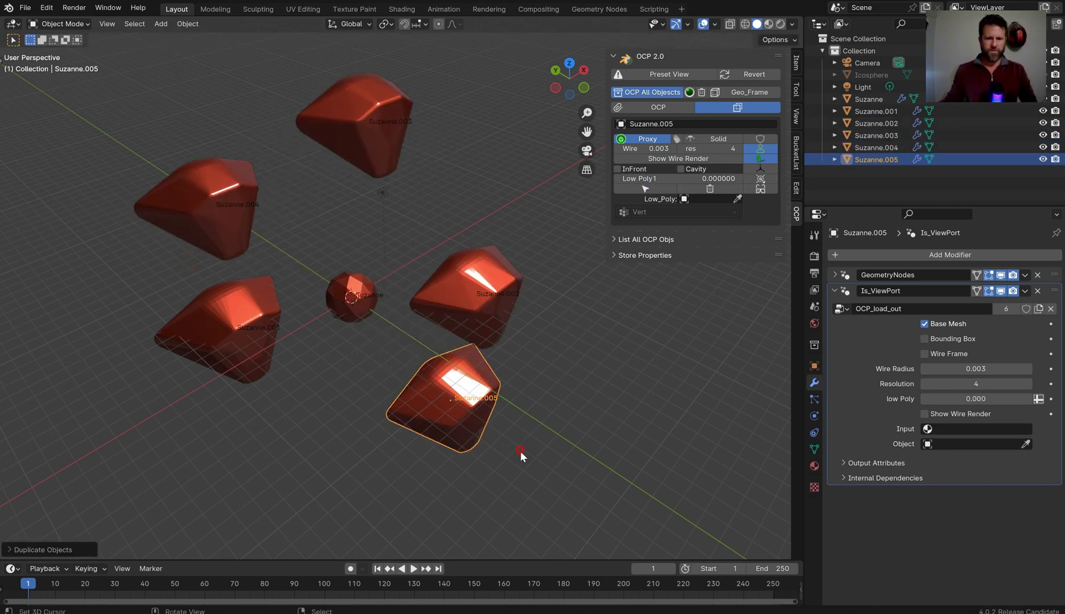
pyautogui.hotkey('shift', 'd')
pyautogui.click(530, 274)
pyautogui.moveTo(530, 275); pyautogui.dragTo(232, 165, button='middle')
pyautogui.hotkey('shift', 'd')
pyautogui.click(271, 484)
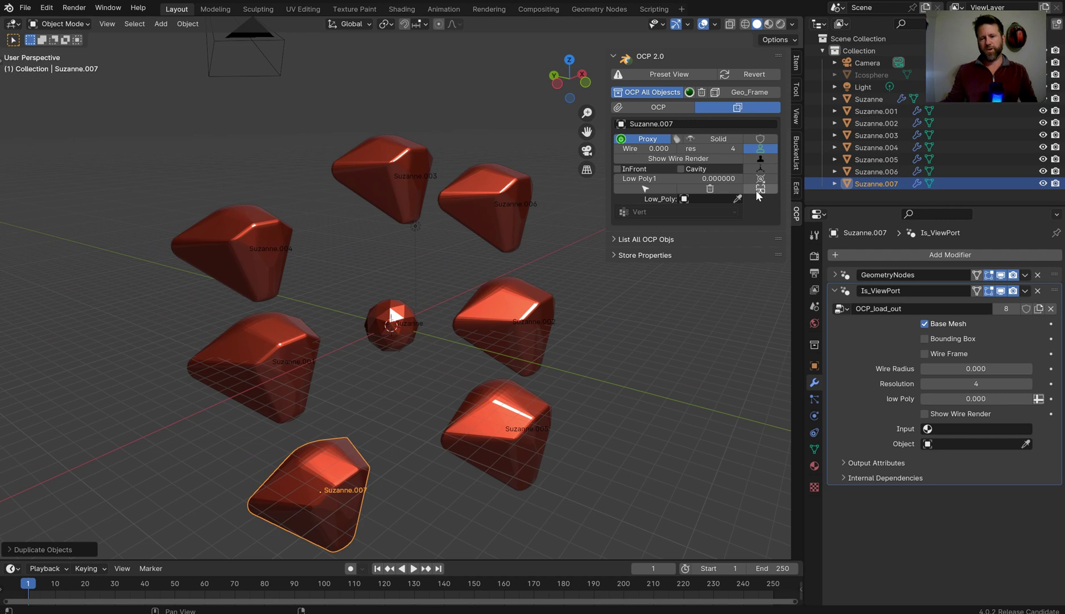
# Make Suzanne.007 show its full mesh wireframe and reposition it.
pyautogui.click(761, 141)
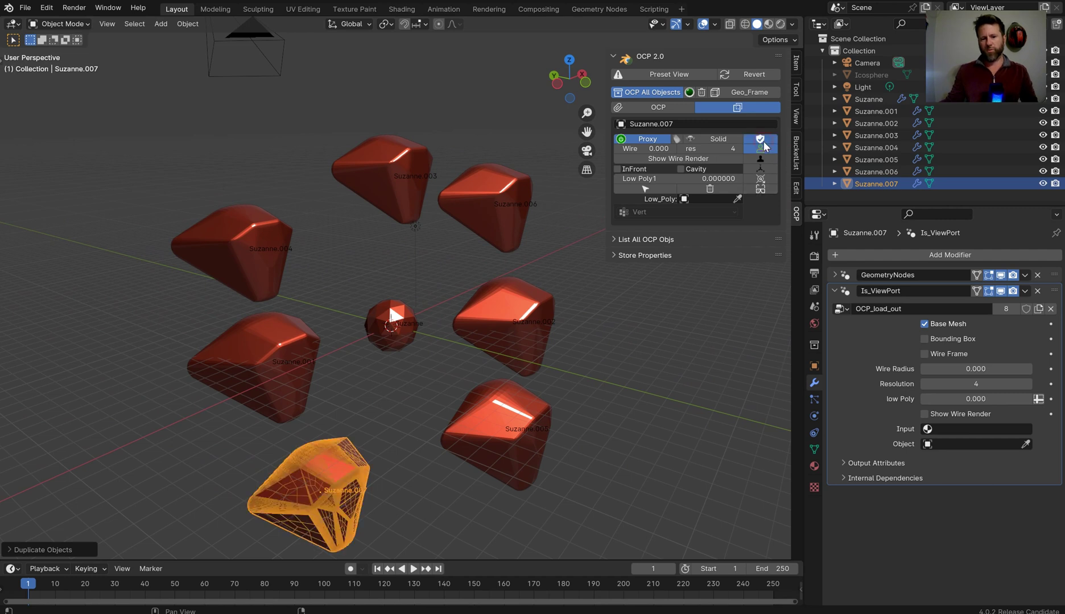
pyautogui.click(648, 190)
pyautogui.click(575, 250)
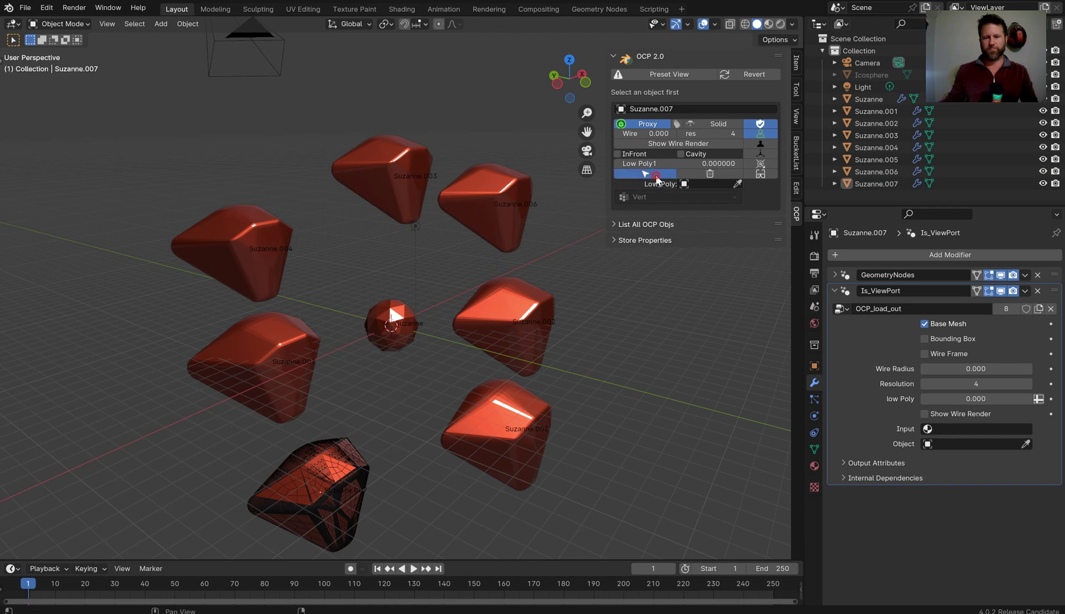
pyautogui.click(655, 174)
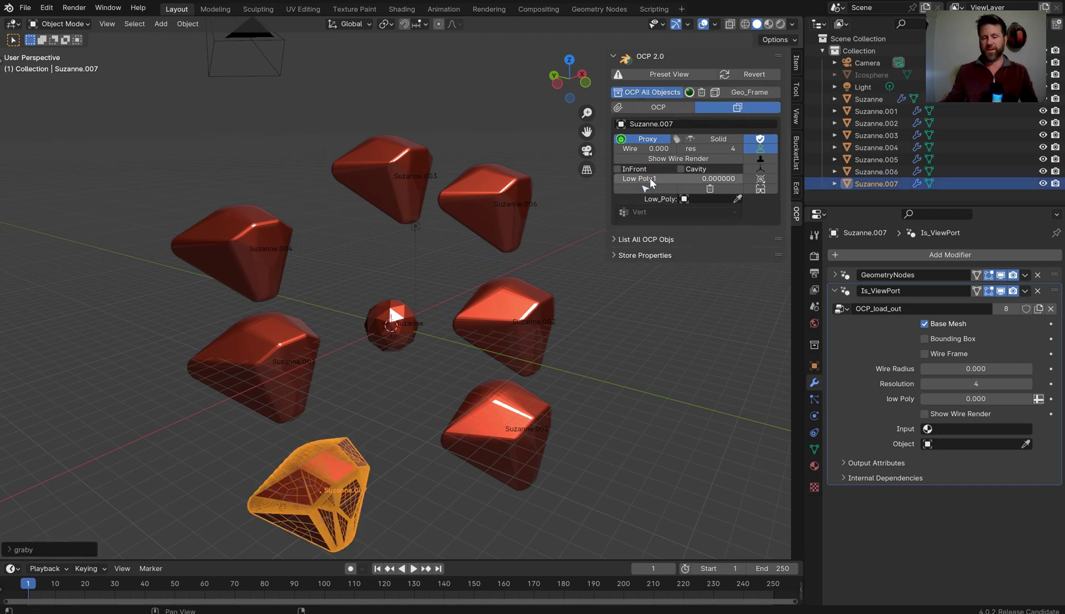
pyautogui.click(637, 240)
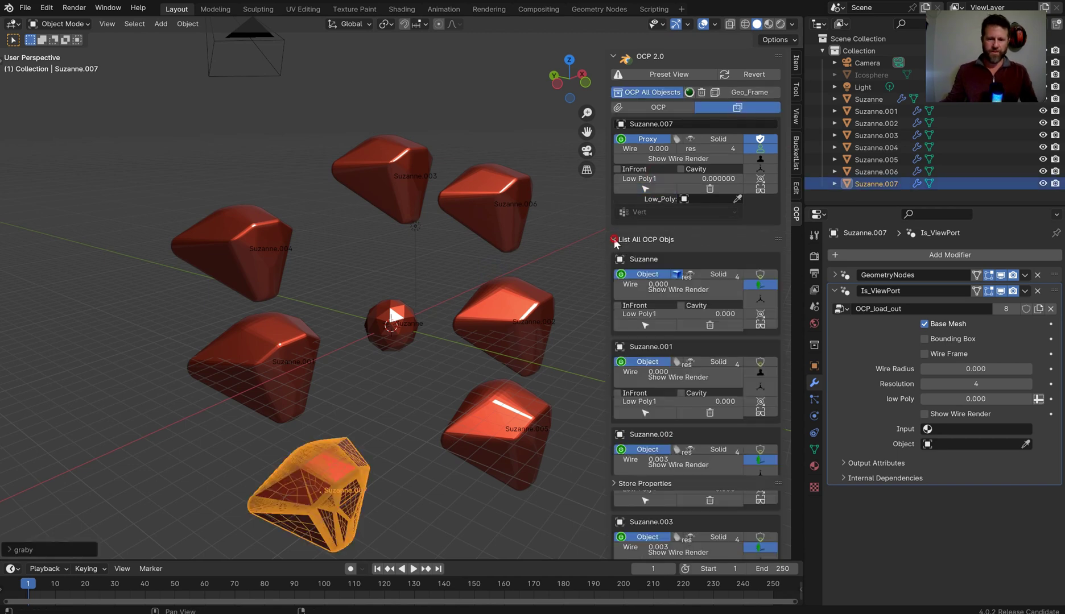
pyautogui.click(647, 326)
pyautogui.click(645, 413)
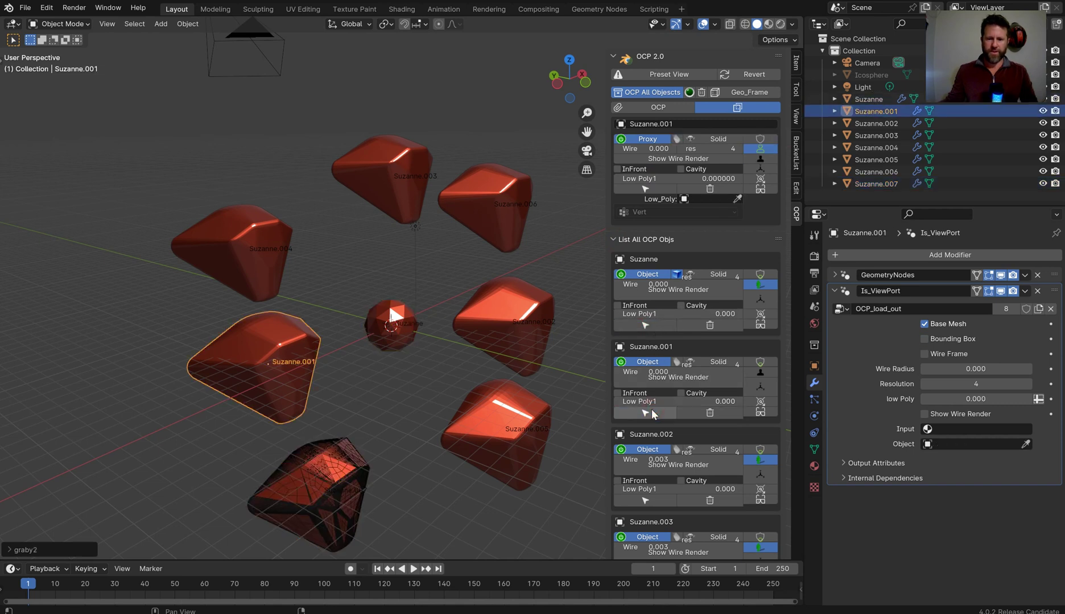
pyautogui.click(654, 501)
pyautogui.scroll(-3, 653, 541)
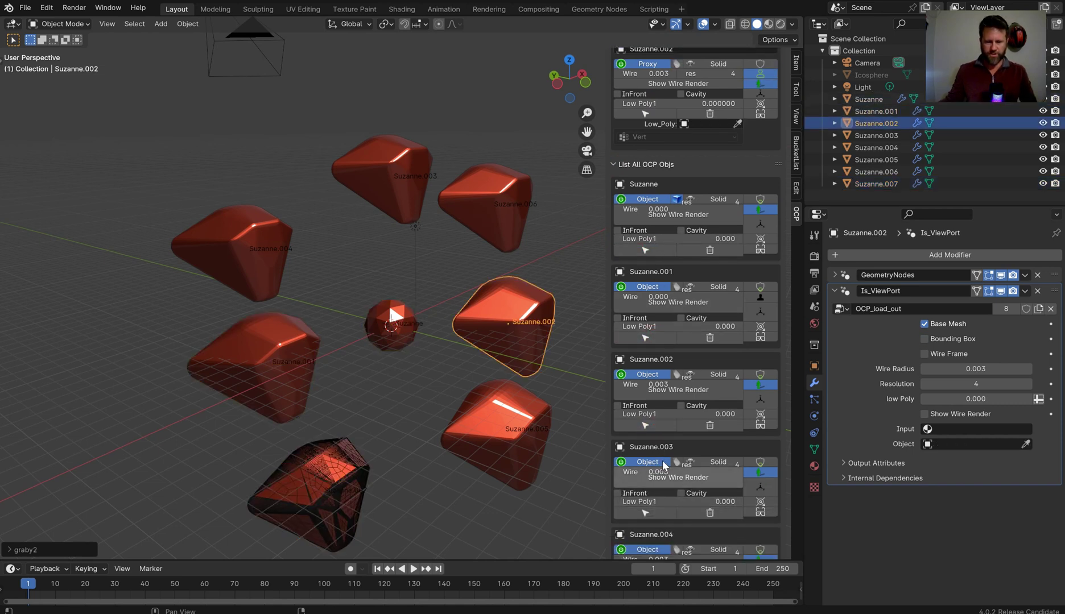
pyautogui.scroll(3, 691, 262)
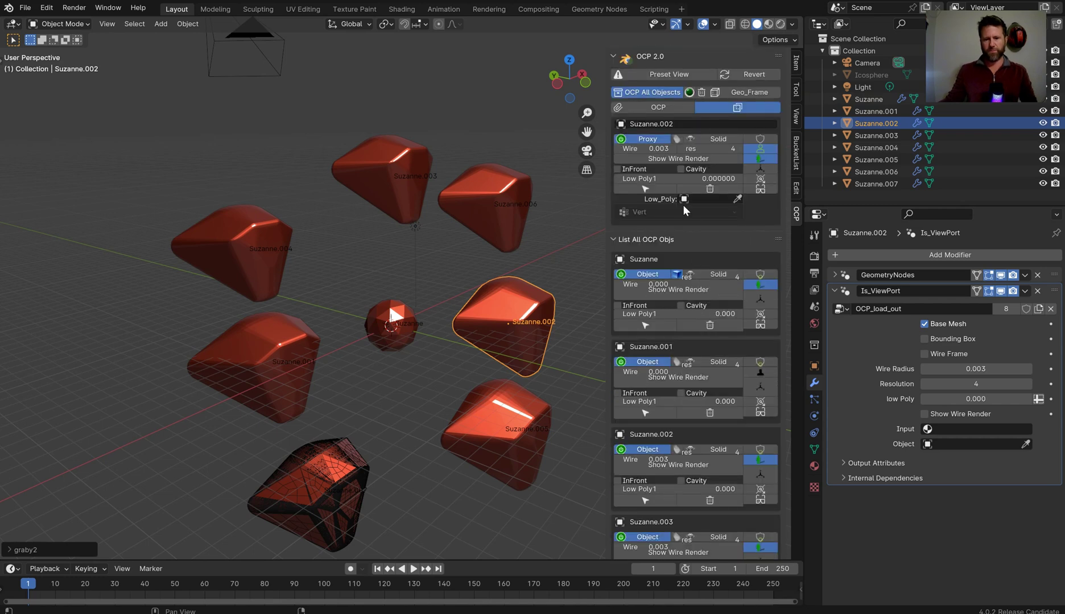
pyautogui.click(617, 238)
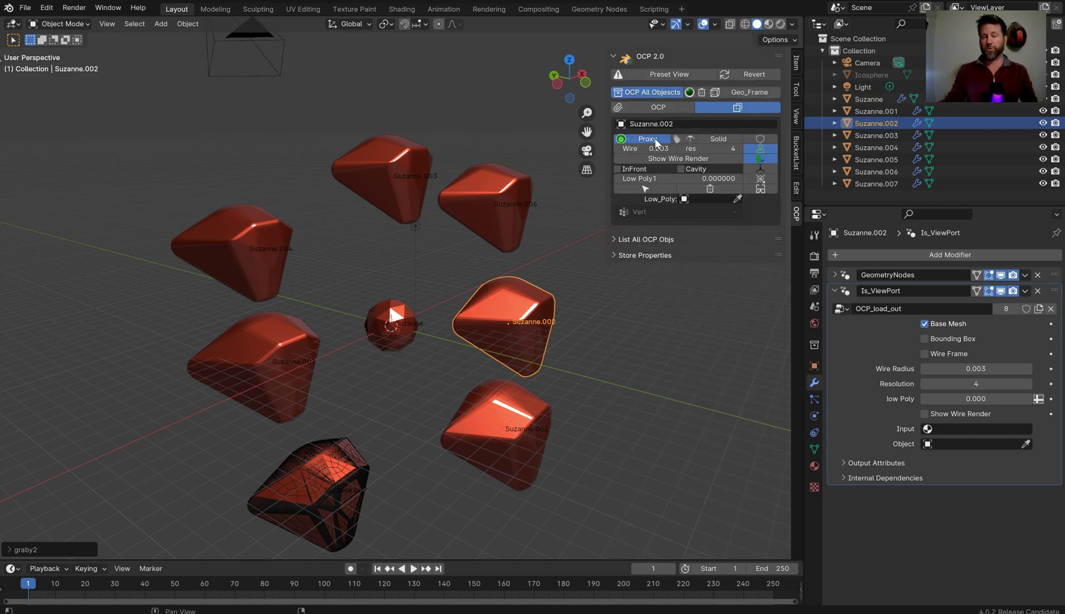
# On Suzanne.006, toggle the wireframe preview on and off and hide its axis display.
pyautogui.click(514, 178)
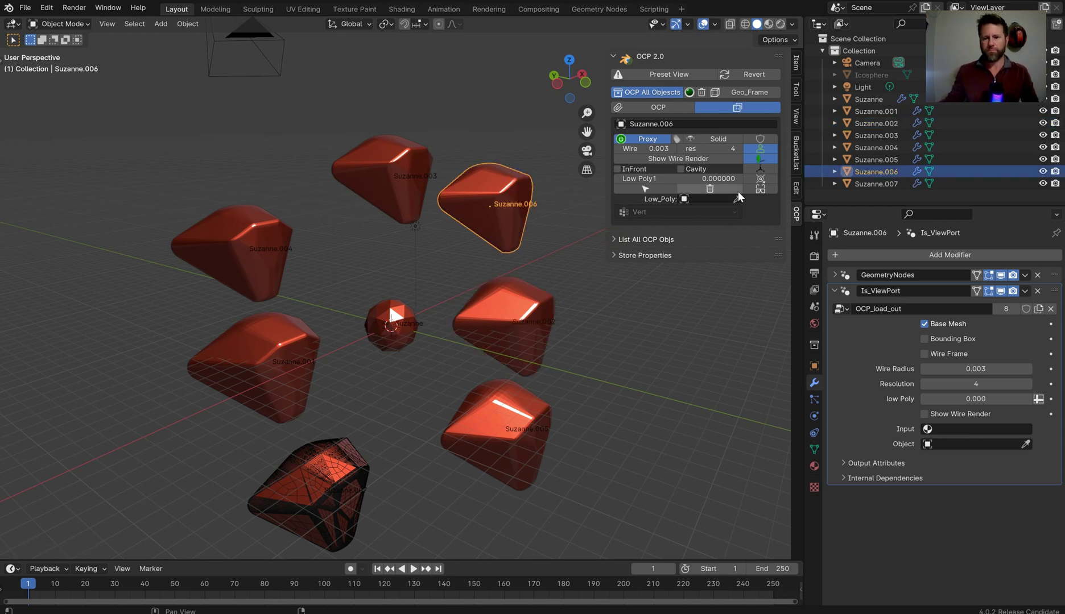
pyautogui.click(760, 139)
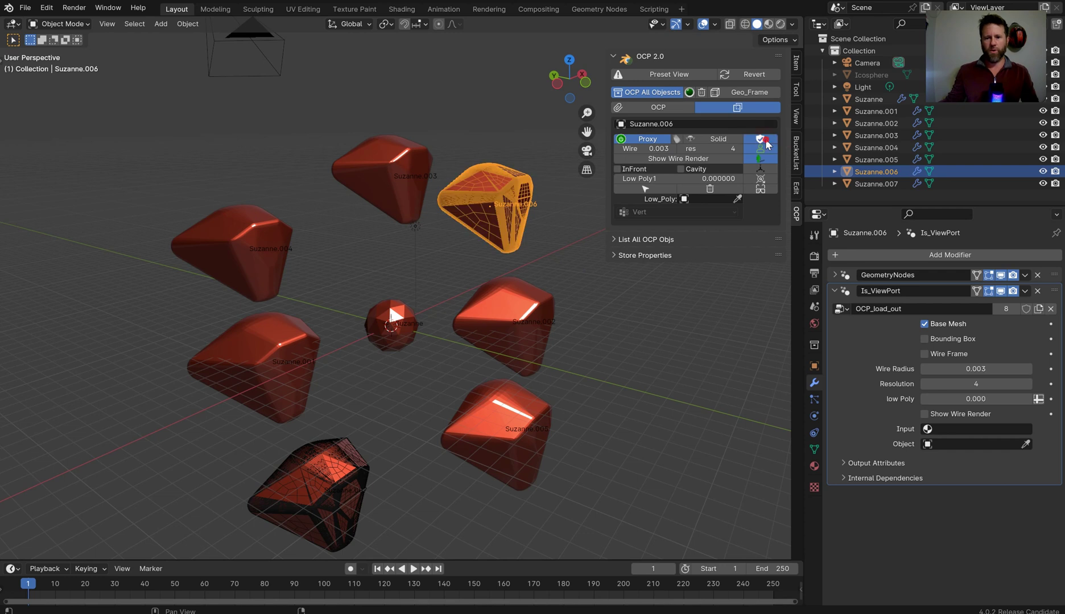
pyautogui.click(765, 149)
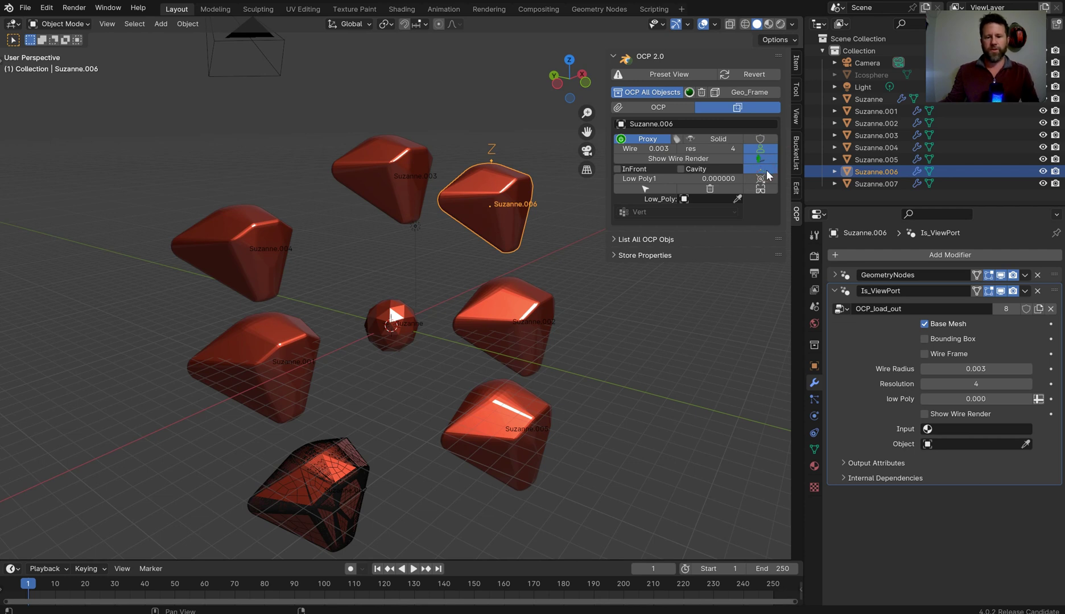
pyautogui.click(766, 169)
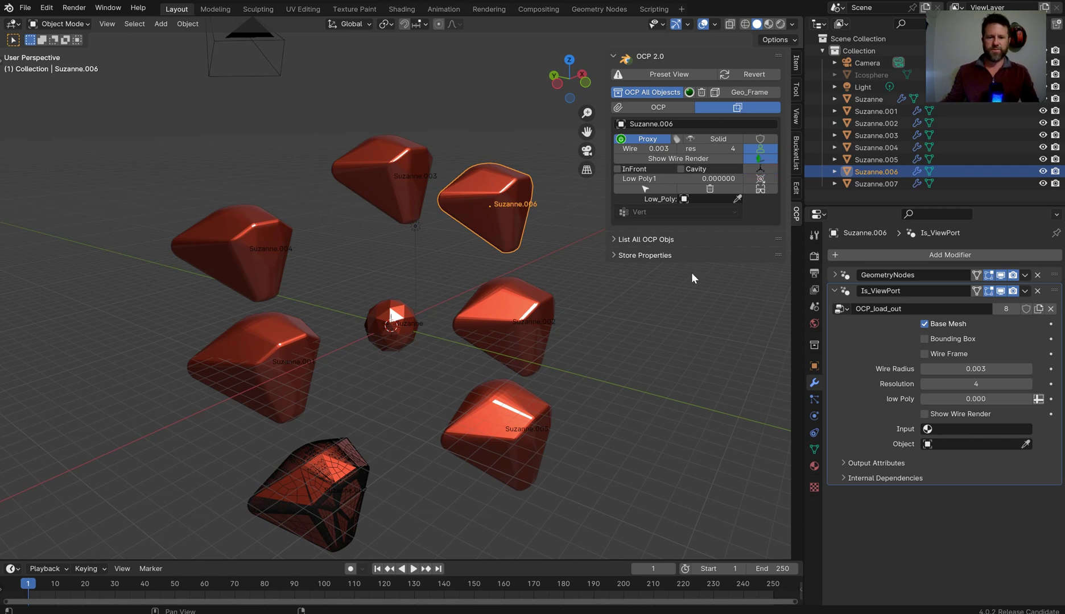
# Snap the 3D cursor to the world origin and turn on viewport statistics.
pyautogui.click(680, 302)
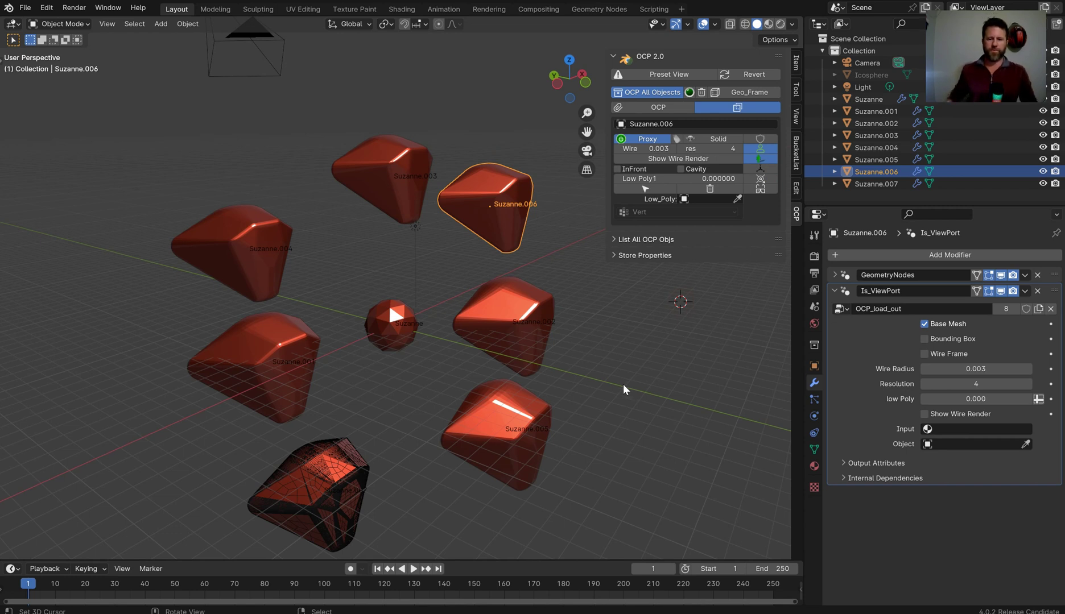
pyautogui.click(762, 178)
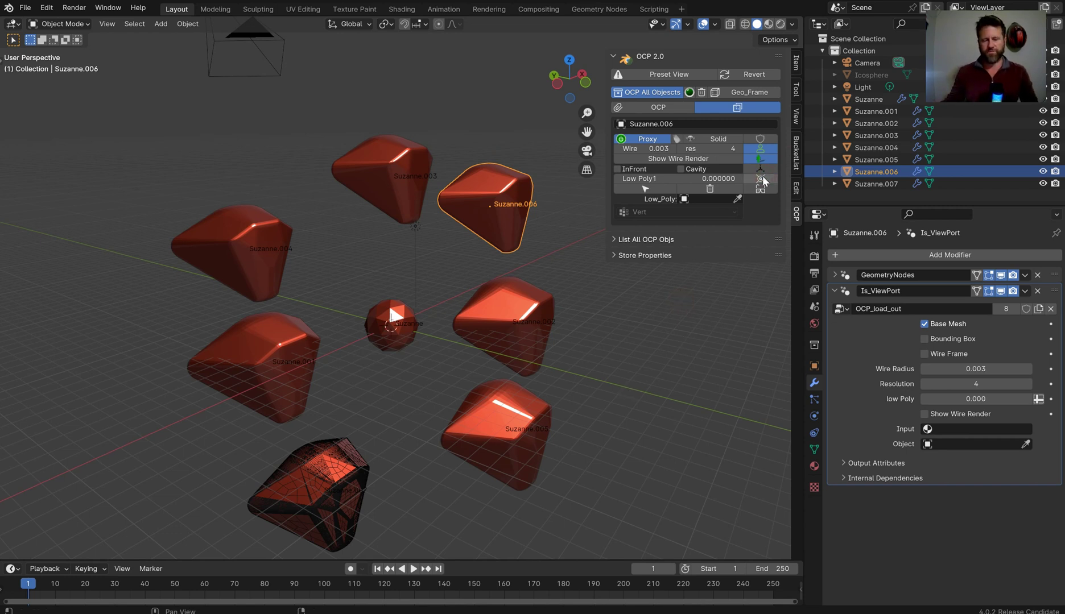
pyautogui.keyDown('shift'); pyautogui.rightClick(177, 284); pyautogui.keyUp('shift')
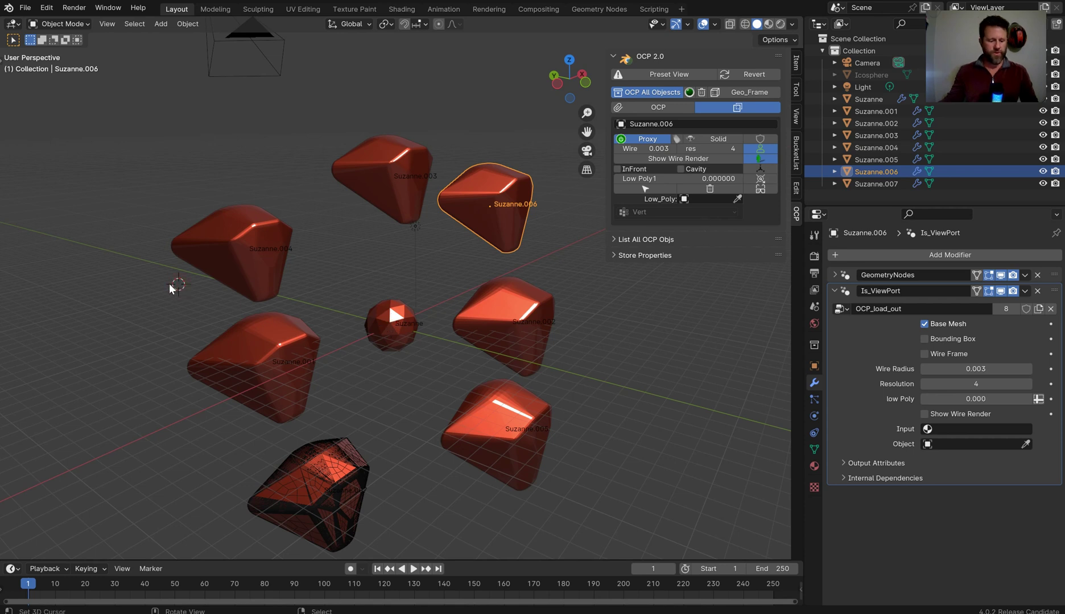
pyautogui.hotkey('shift', 's')
pyautogui.click(126, 328)
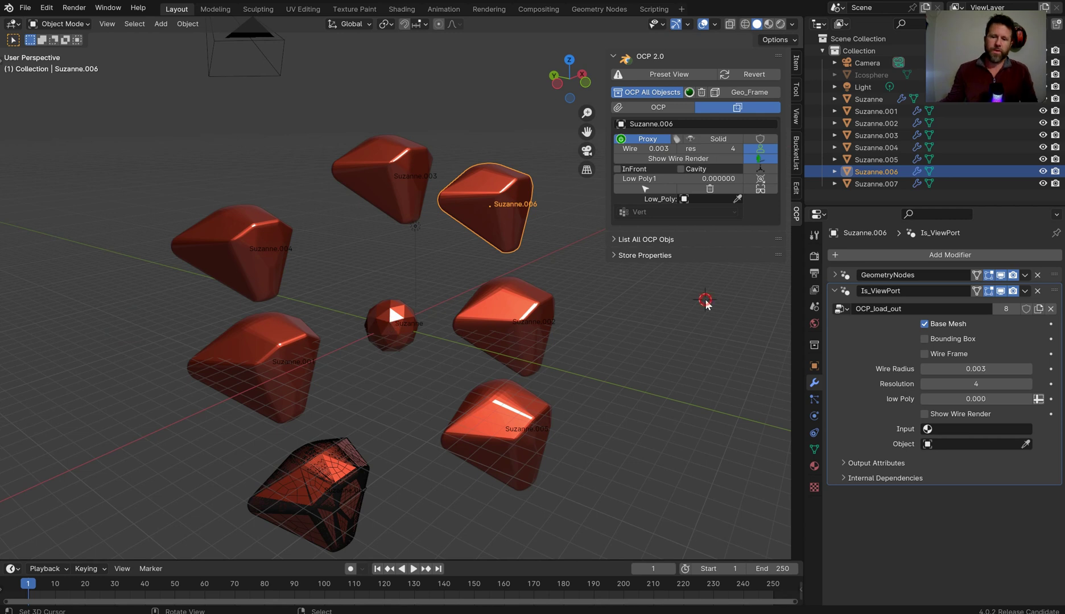
pyautogui.click(762, 189)
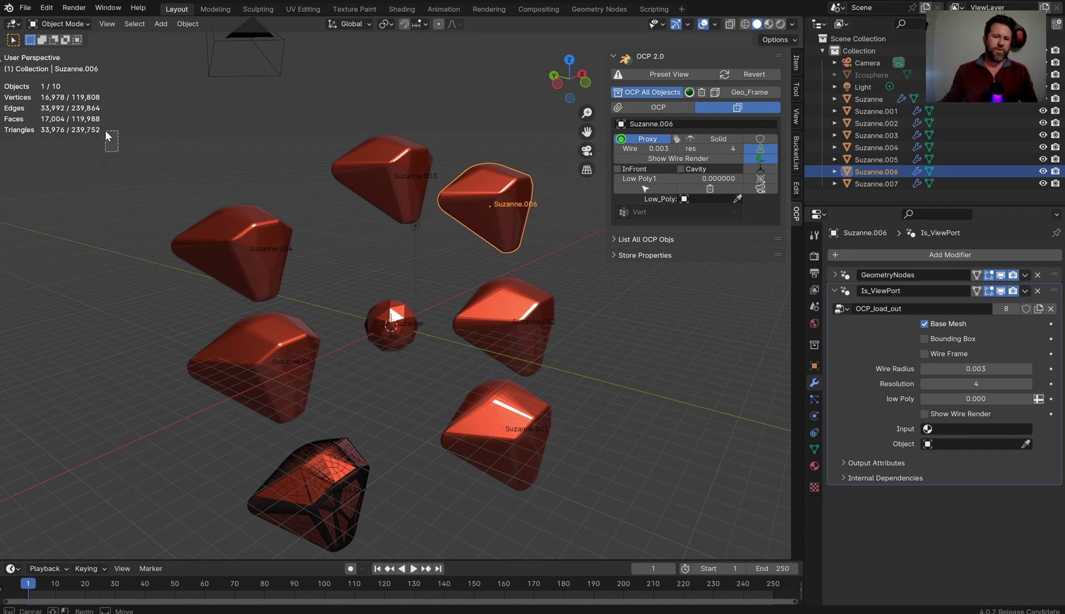
# Select Suzanne.006 and revert the OCP proxies to full Suzanne meshes, then clear the selection.
pyautogui.keyDown('shift'); pyautogui.click(519, 221); pyautogui.keyUp('shift')
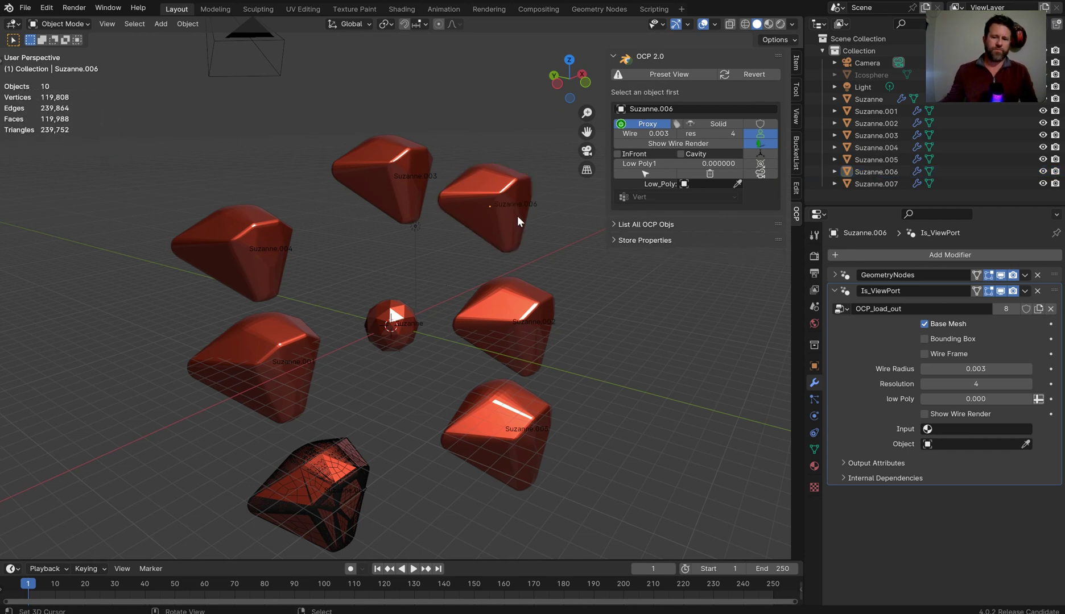
pyautogui.click(519, 184)
pyautogui.click(702, 92)
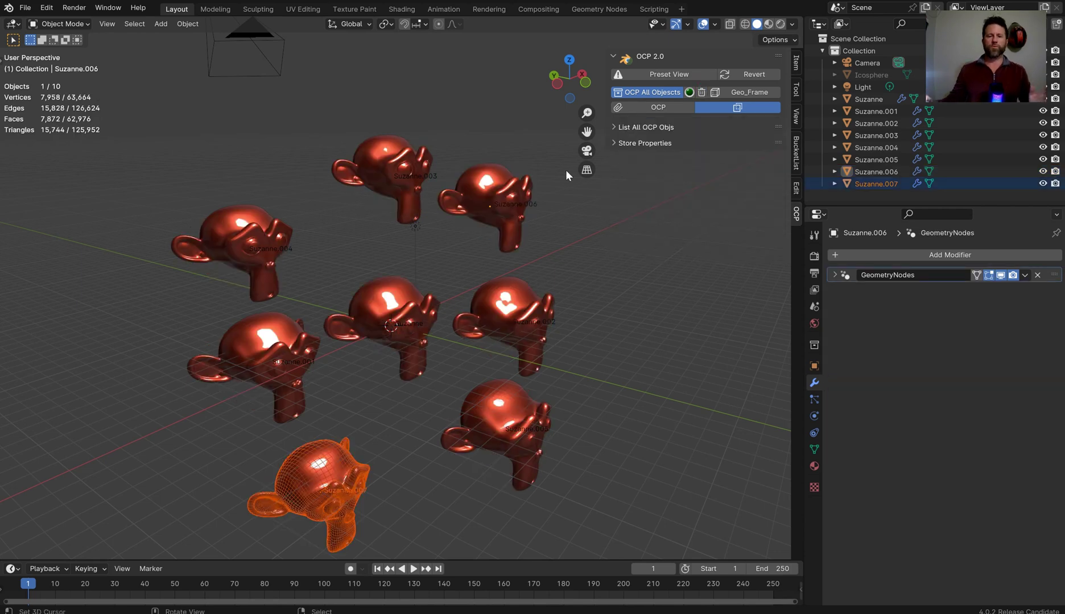
pyautogui.click(337, 461)
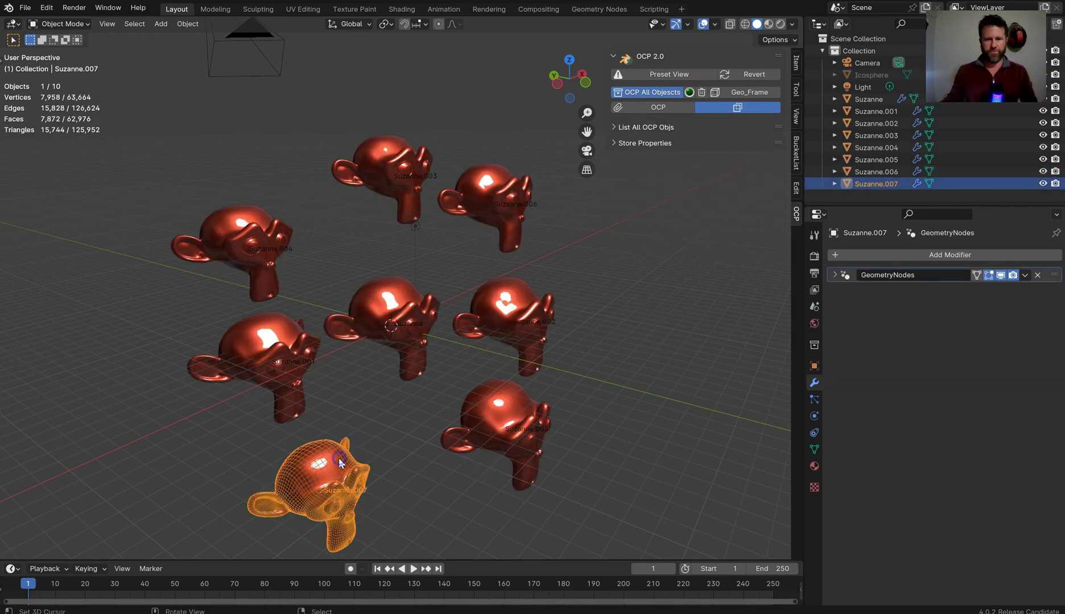
pyautogui.click(444, 115)
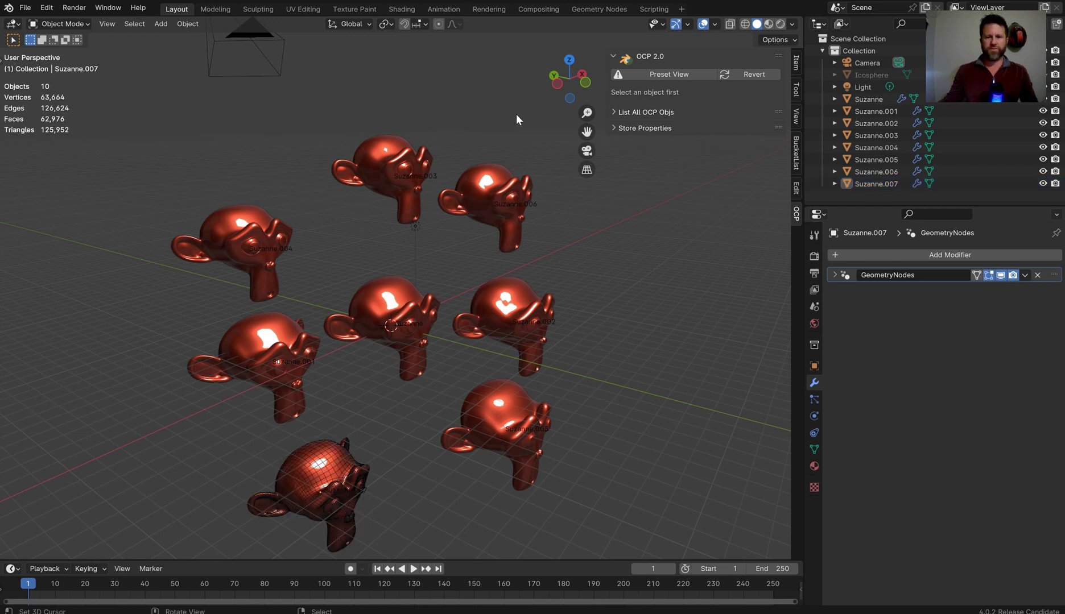
pyautogui.moveTo(467, 88); pyautogui.dragTo(392, 180)
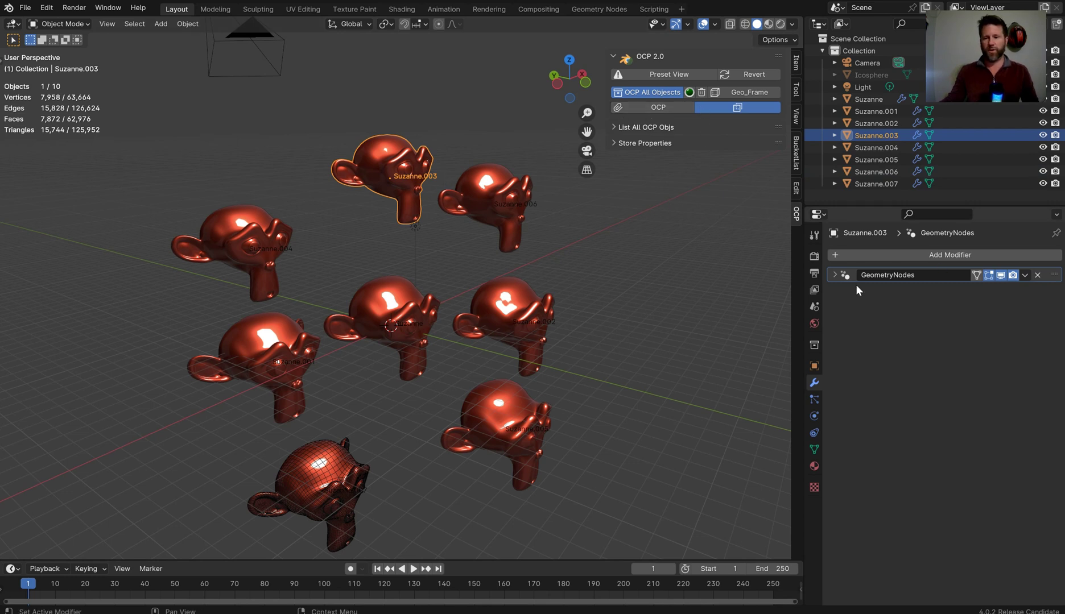
# Expand Suzanne.003's GeometryNodes modifier, then select all, deselect, and pick Suzanne.004.
pyautogui.click(833, 275)
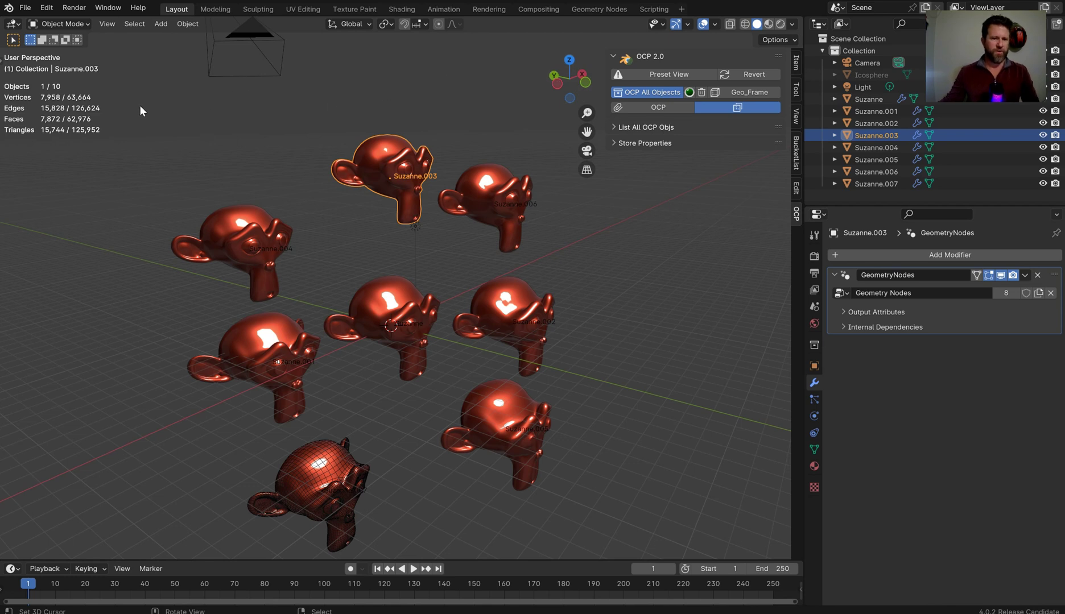
pyautogui.moveTo(117, 155); pyautogui.dragTo(80, 143)
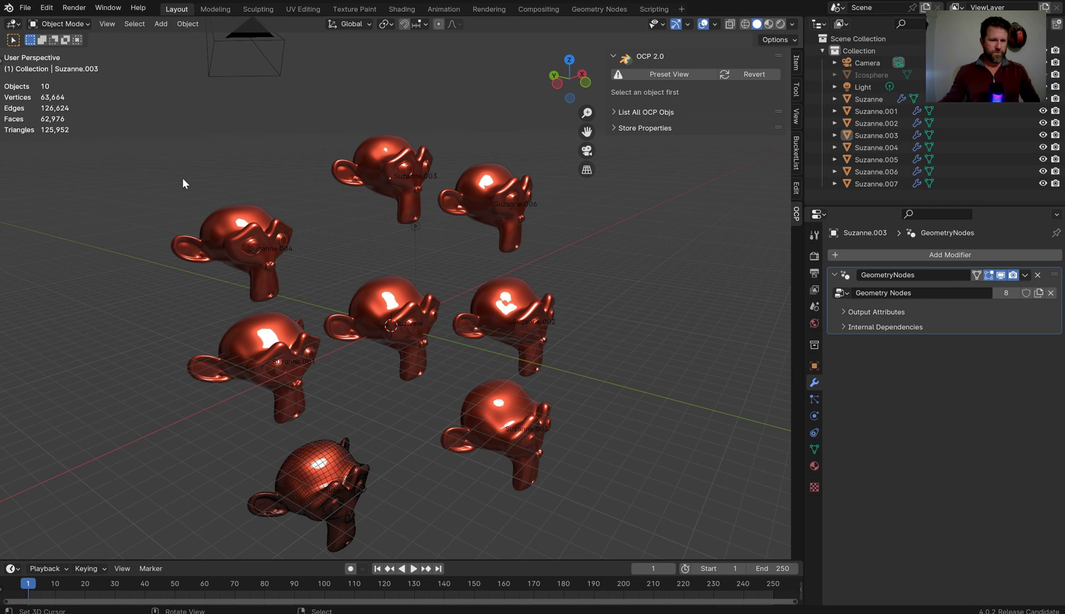
pyautogui.press('a')
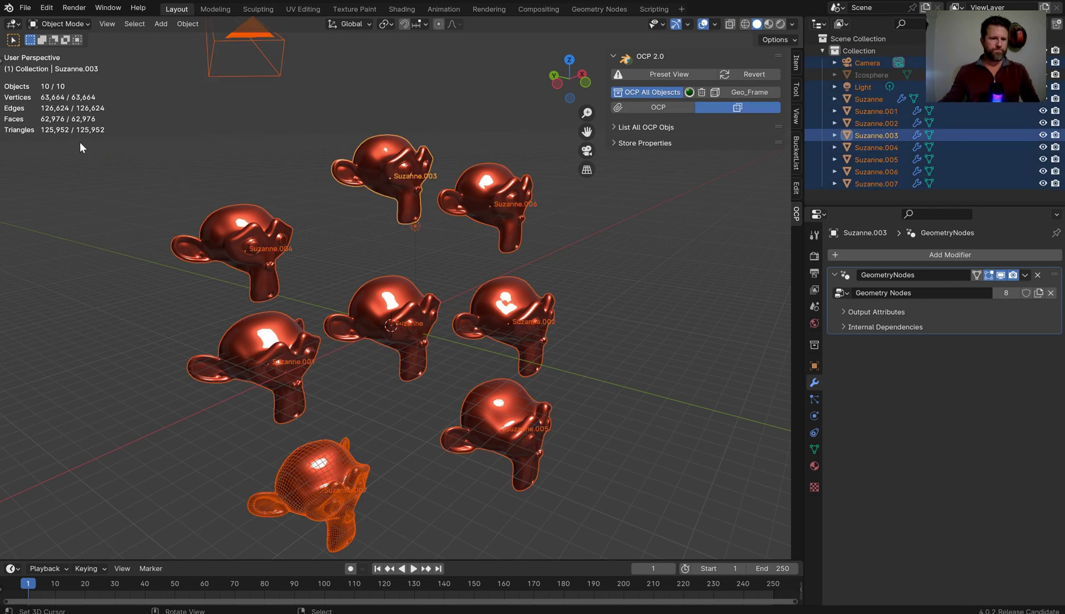
pyautogui.moveTo(121, 146); pyautogui.dragTo(102, 134)
pyautogui.click(227, 232)
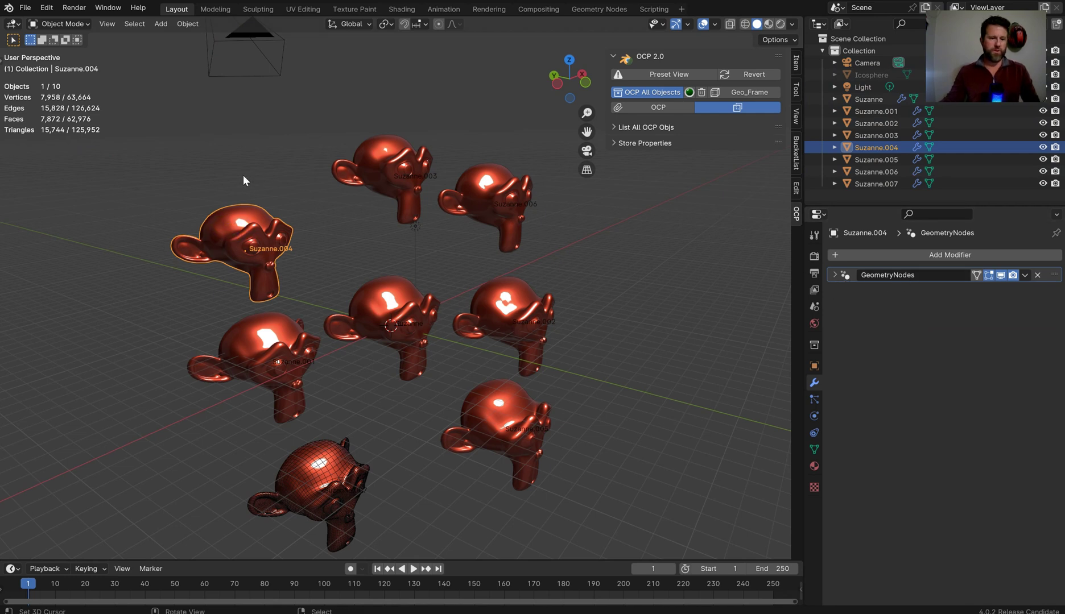
pyautogui.moveTo(137, 171); pyautogui.dragTo(56, 139)
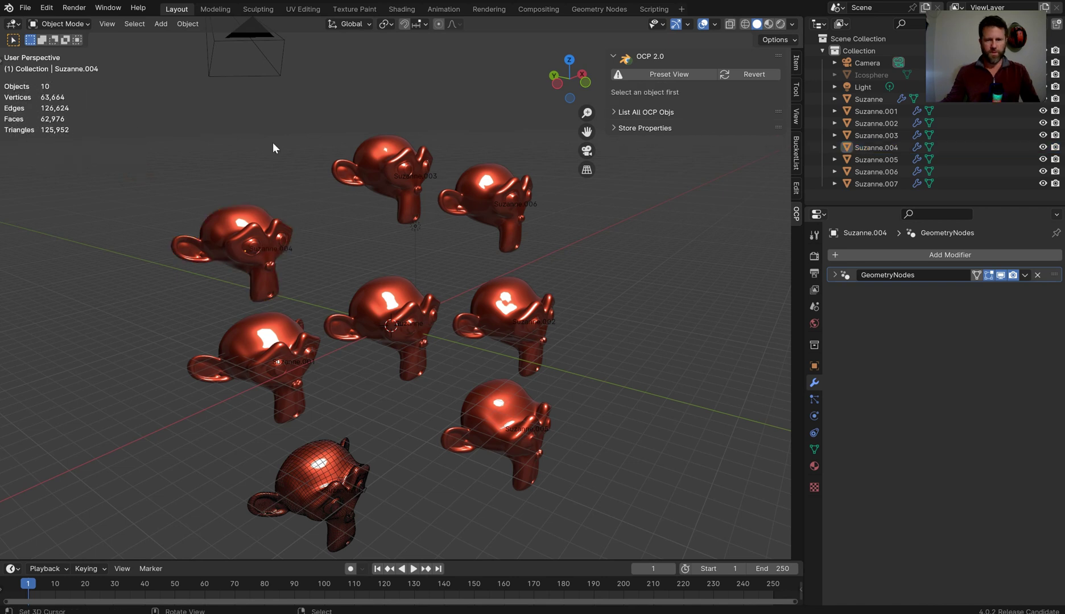
# Select all Suzannes, convert them to OCP proxies, and bring up the Add > Mesh menu.
pyautogui.click(395, 144)
pyautogui.press('a')
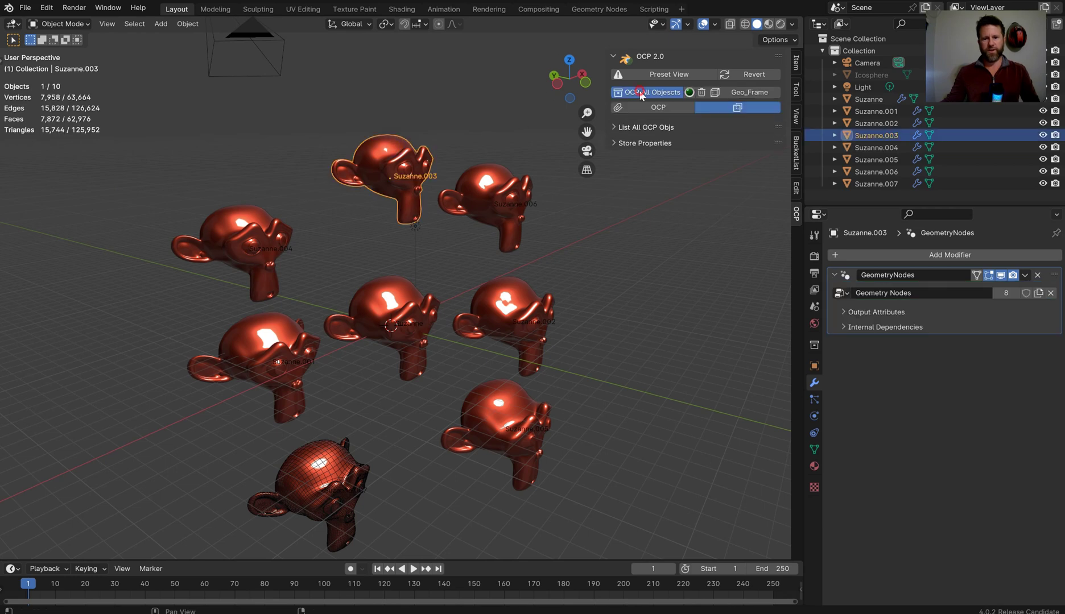
pyautogui.click(639, 91)
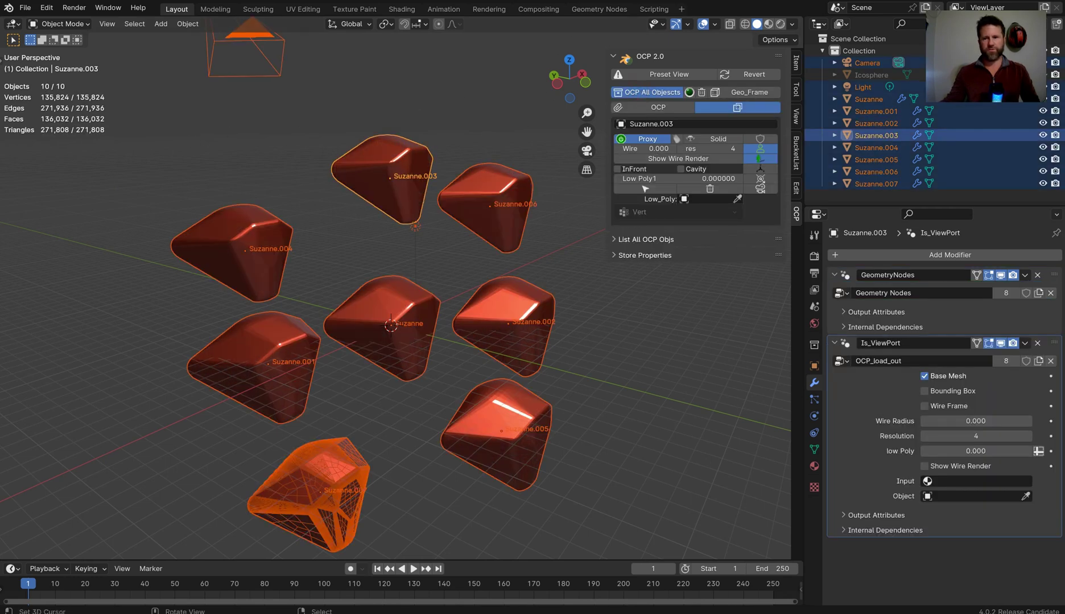
pyautogui.moveTo(614, 208); pyautogui.dragTo(500, 374, button='middle')
pyautogui.hotkey('shift', 'a')
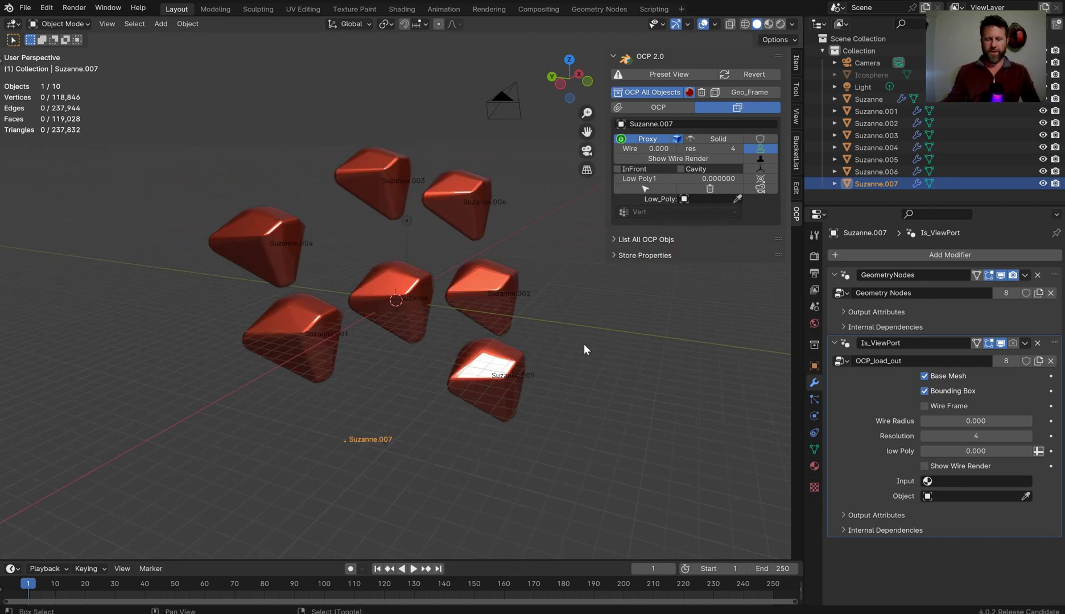
pyautogui.hotkey('shift', 'a')
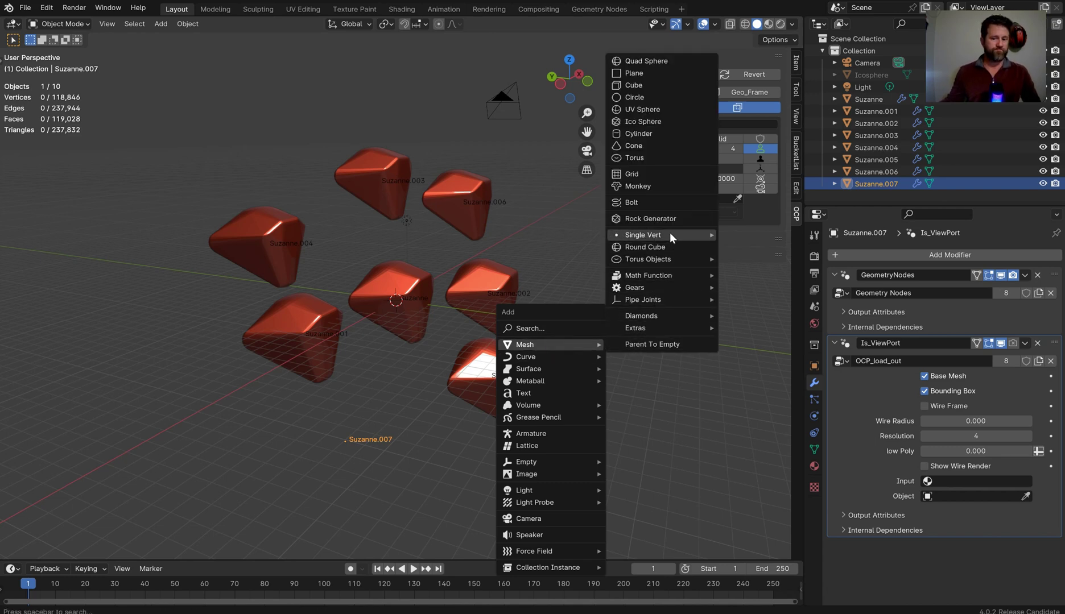
# Add a Single Vert object named Vert and move it left of the grid in Object Mode.
pyautogui.moveTo(669, 234)
pyautogui.click(775, 235)
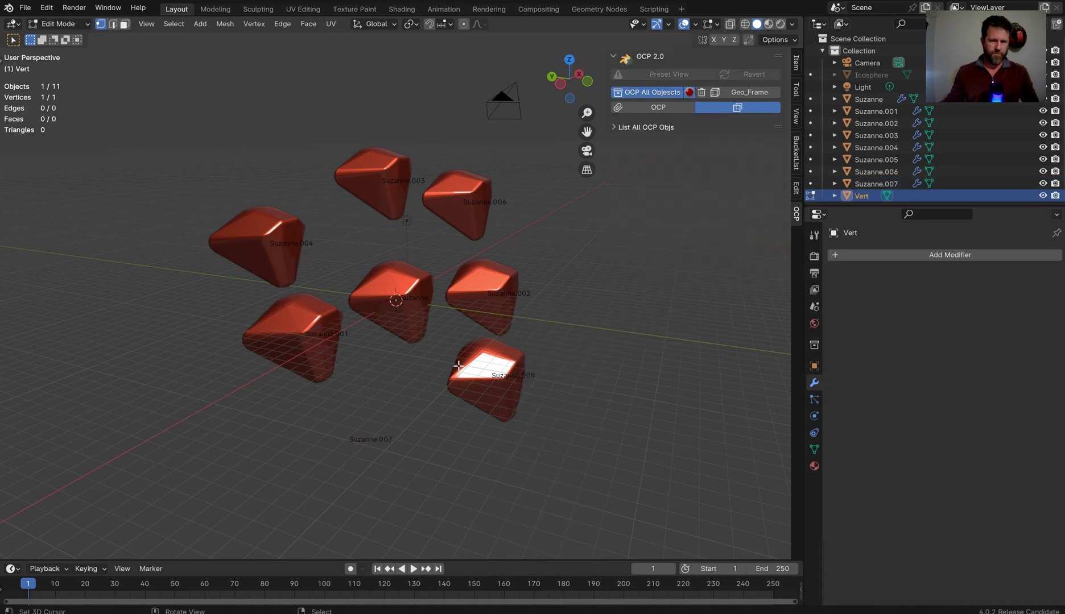
pyautogui.press('Tab')
pyautogui.click(461, 292)
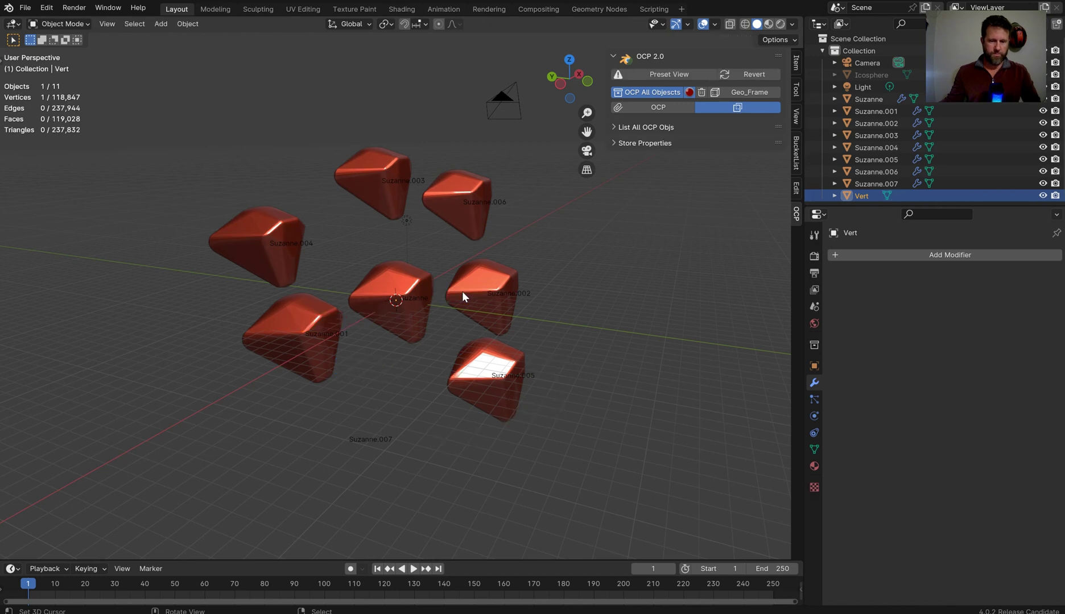
pyautogui.press('g')
pyautogui.click(221, 362)
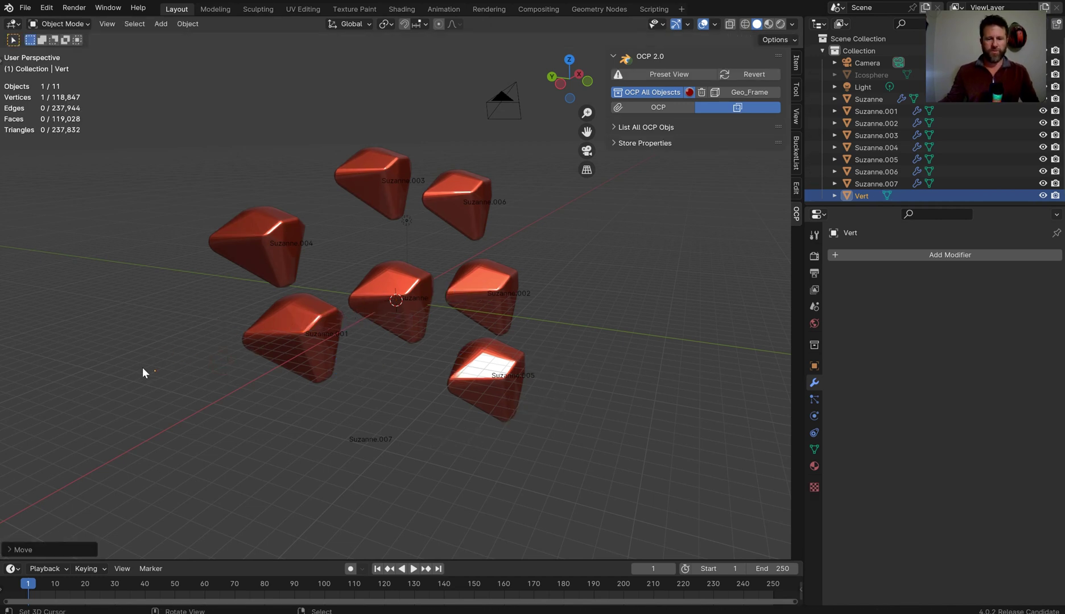
# Set Vert as Suzanne.007's Low_Poly object using the eyedropper.
pyautogui.click(873, 183)
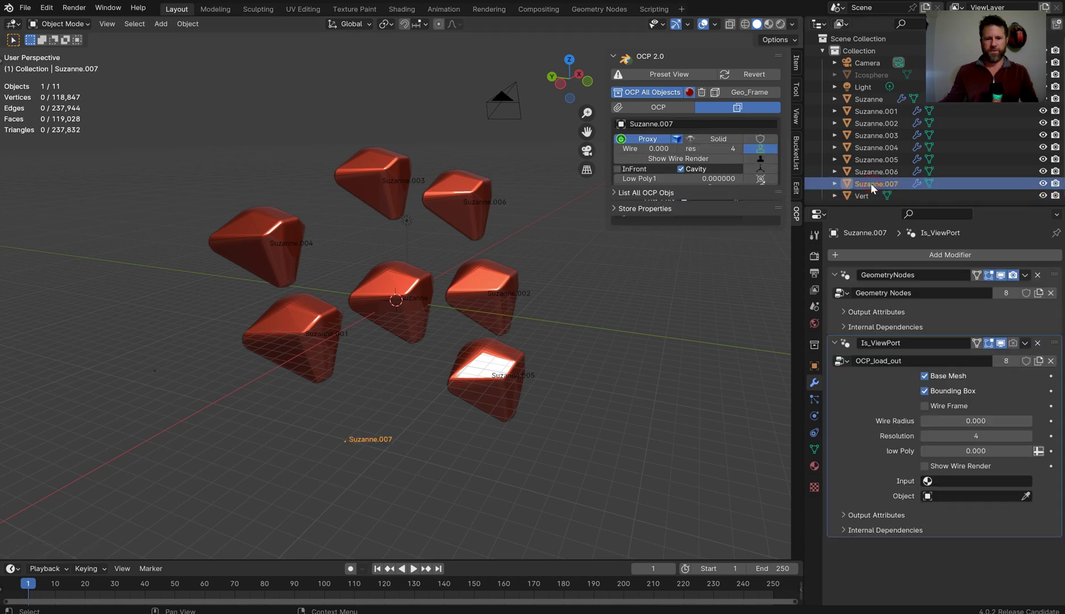
pyautogui.click(737, 200)
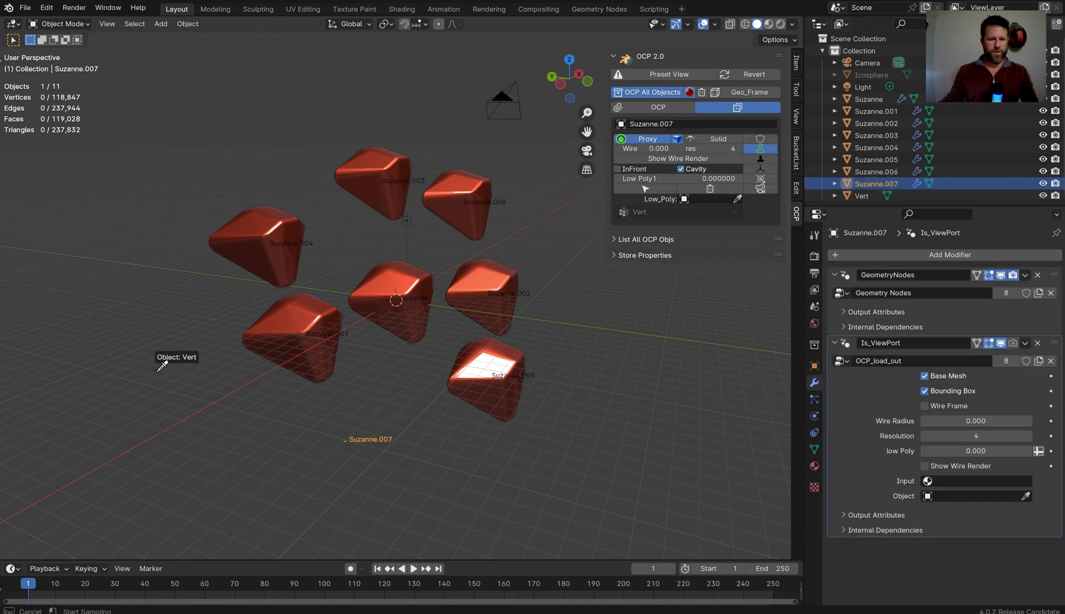
pyautogui.click(156, 371)
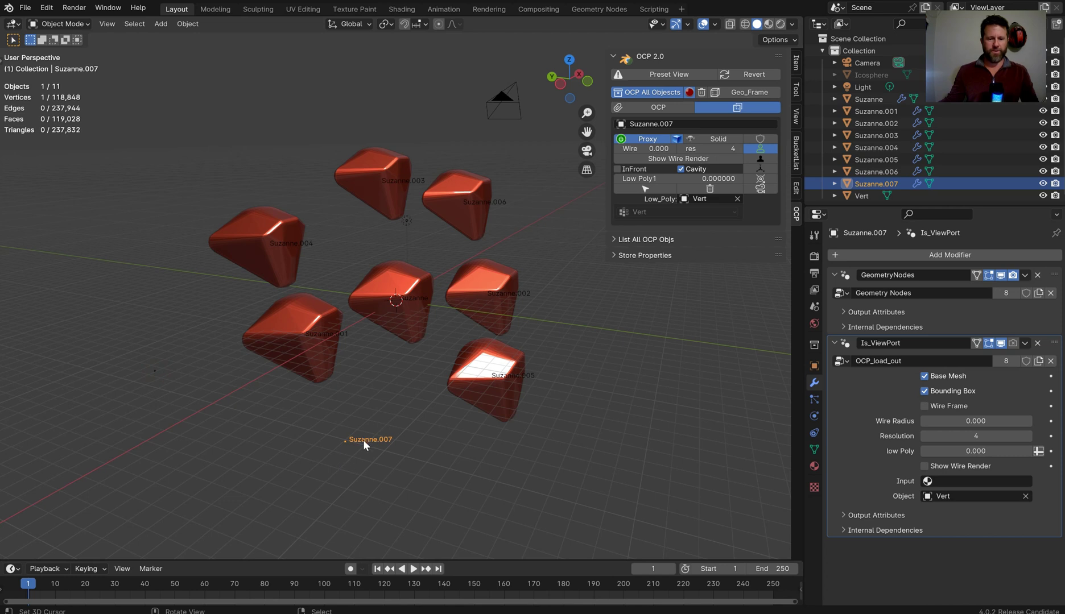
# Move Suzanne.007 in front of the grid, nearer the other proxies.
pyautogui.press('g')
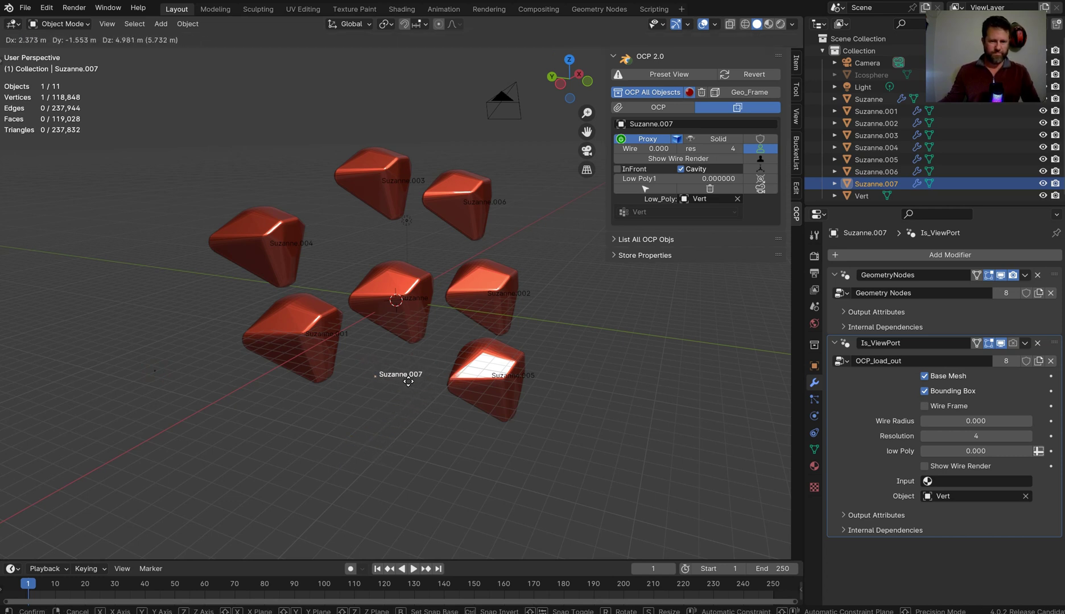
pyautogui.click(392, 405)
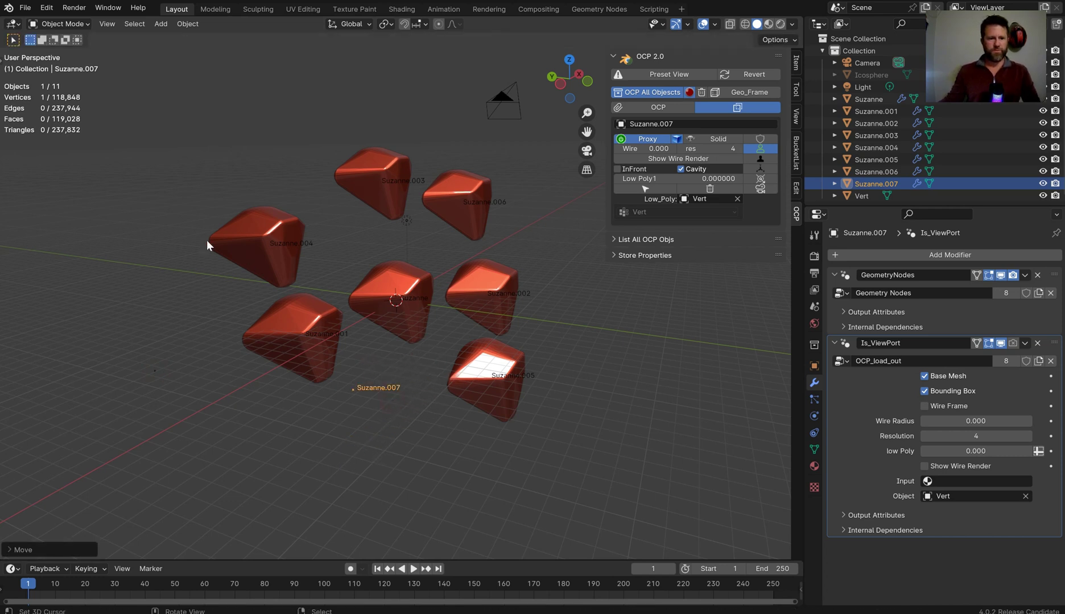
pyautogui.scroll(3, 397, 359)
pyautogui.moveTo(397, 358); pyautogui.dragTo(454, 357, button='middle')
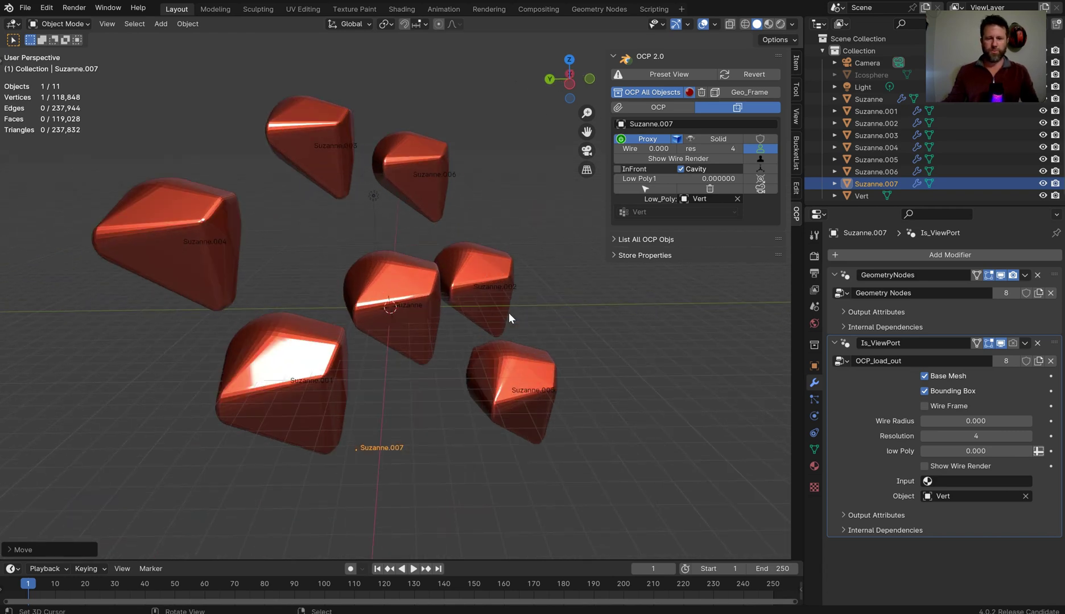
pyautogui.moveTo(497, 314); pyautogui.dragTo(473, 314, button='middle')
pyautogui.scroll(-3, 487, 303)
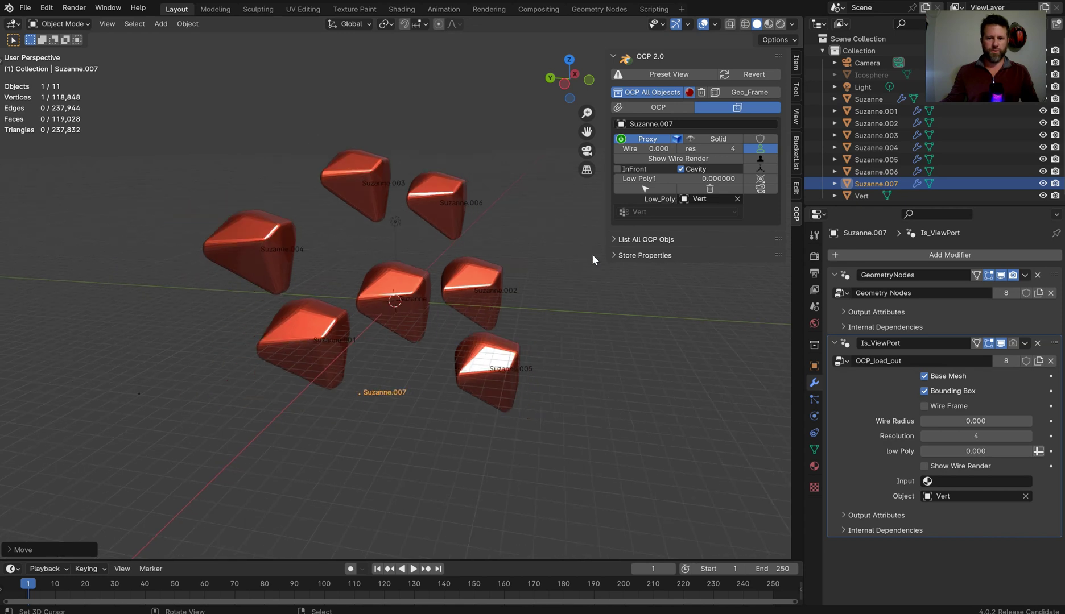
pyautogui.moveTo(571, 208); pyautogui.dragTo(527, 199, button='middle')
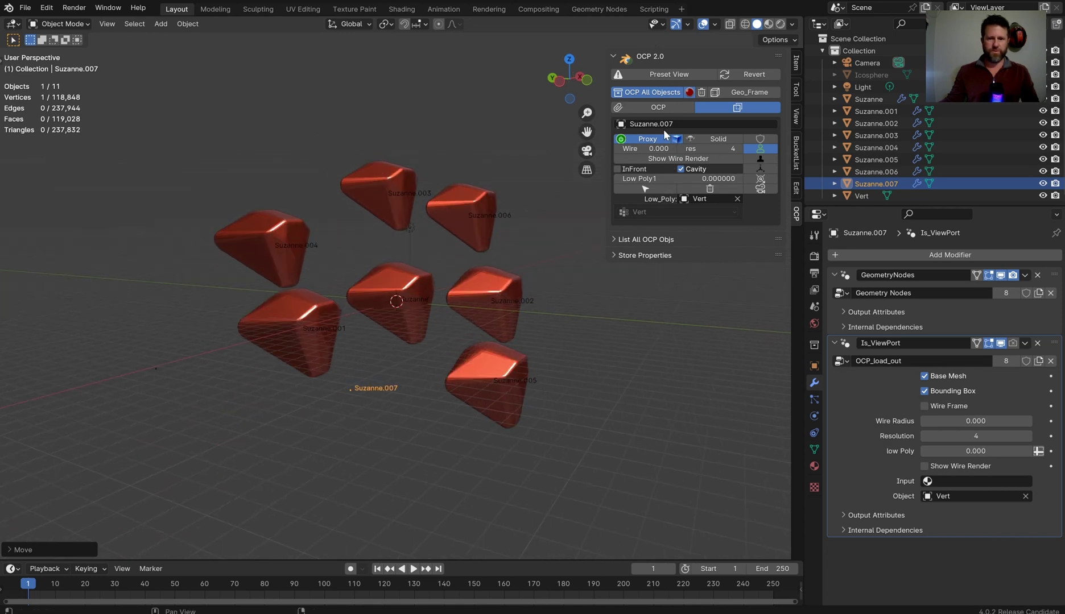
# Show full monkeys instead of proxies, delete Suzanne.007's OCP setup, and select Suzanne.006.
pyautogui.click(689, 92)
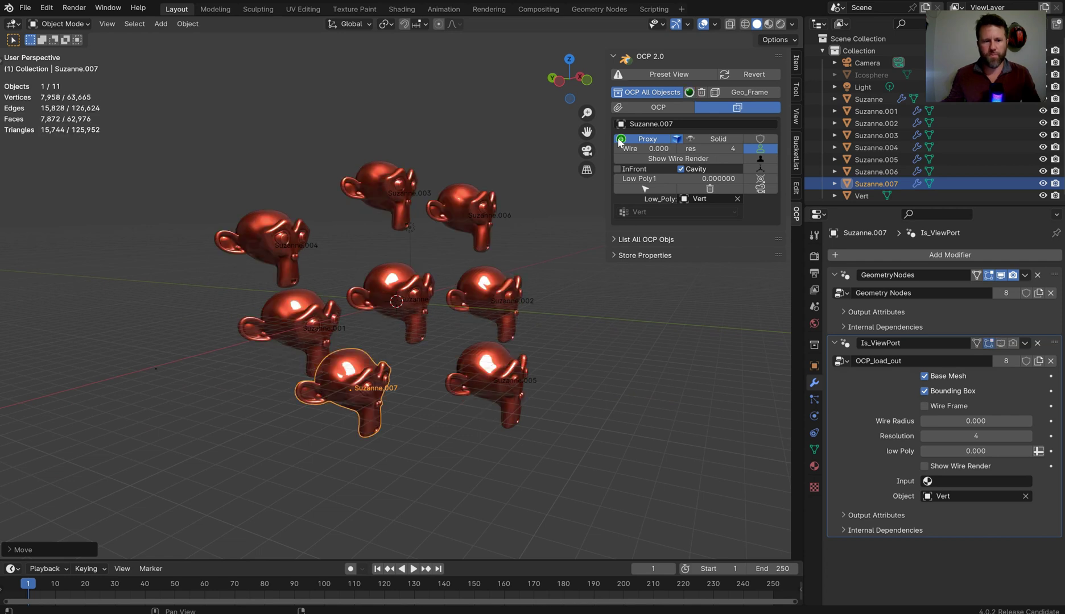
pyautogui.click(701, 92)
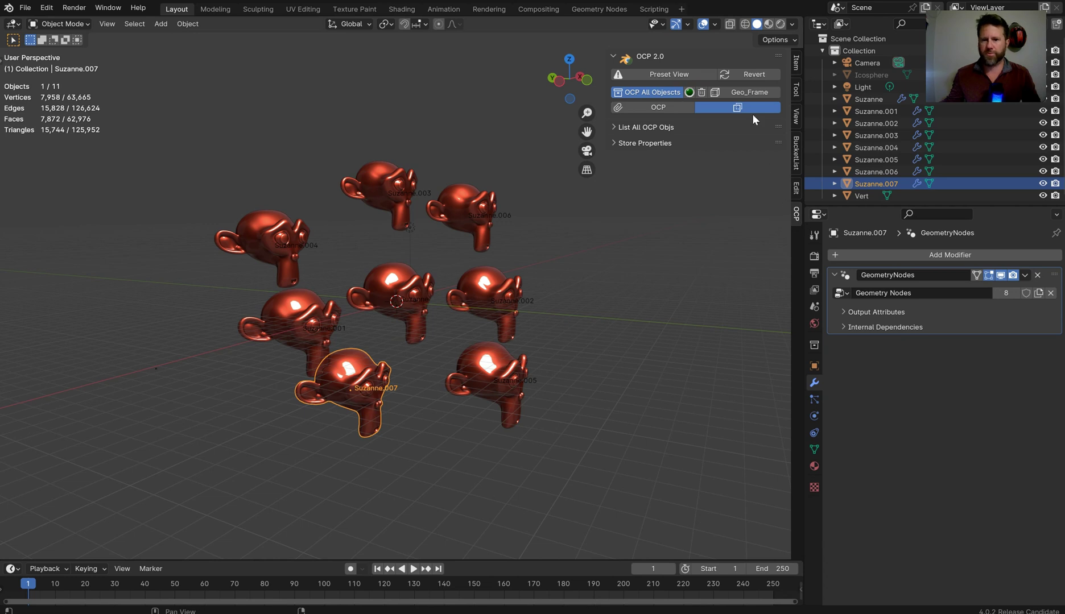
pyautogui.click(501, 205)
pyautogui.moveTo(502, 205); pyautogui.dragTo(495, 228, button='middle')
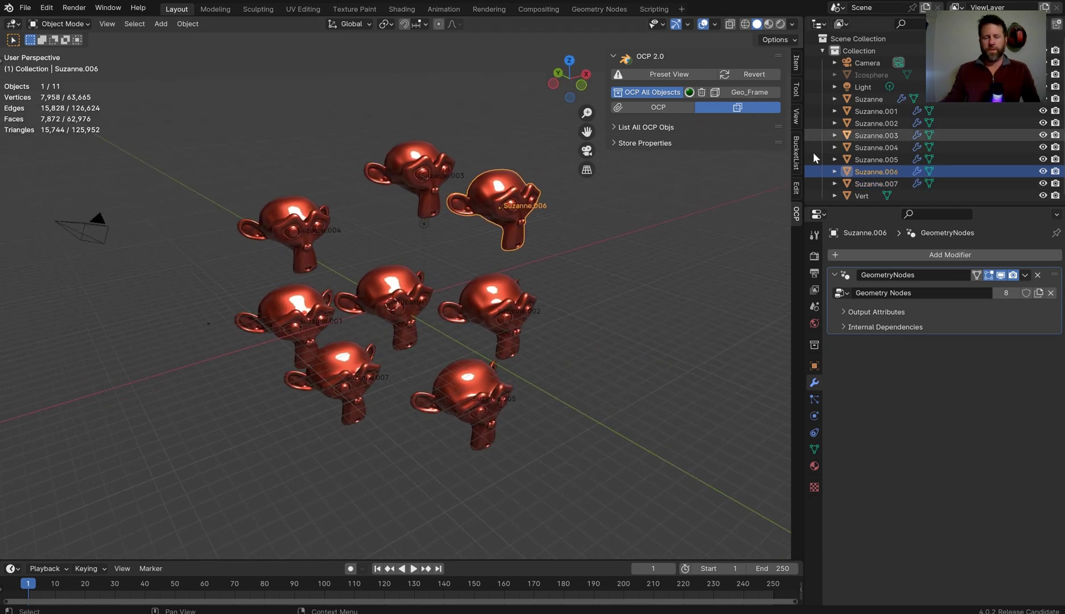
pyautogui.click(654, 74)
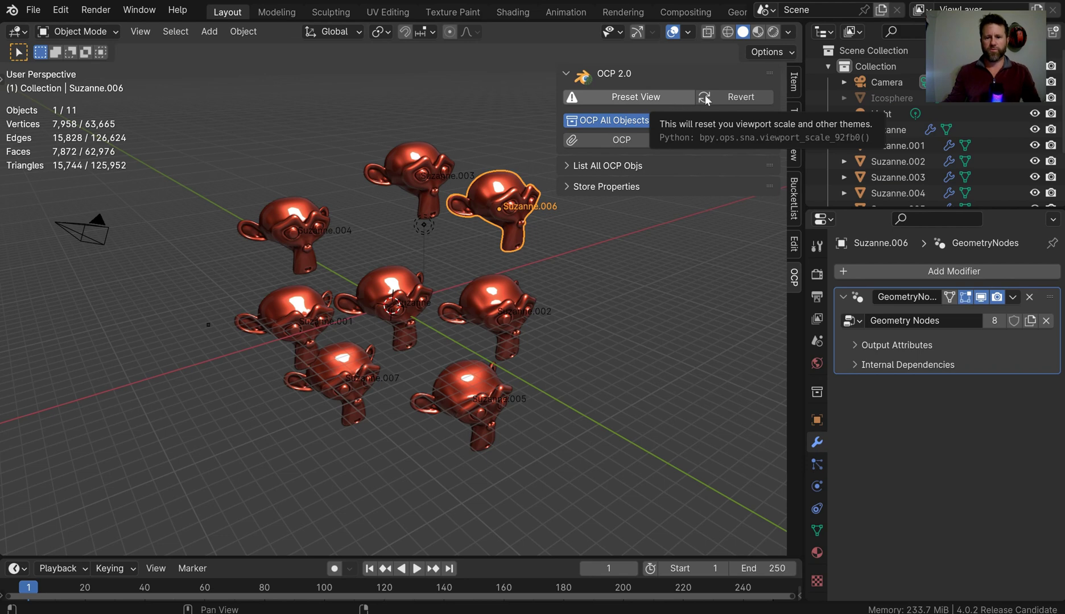
pyautogui.click(734, 98)
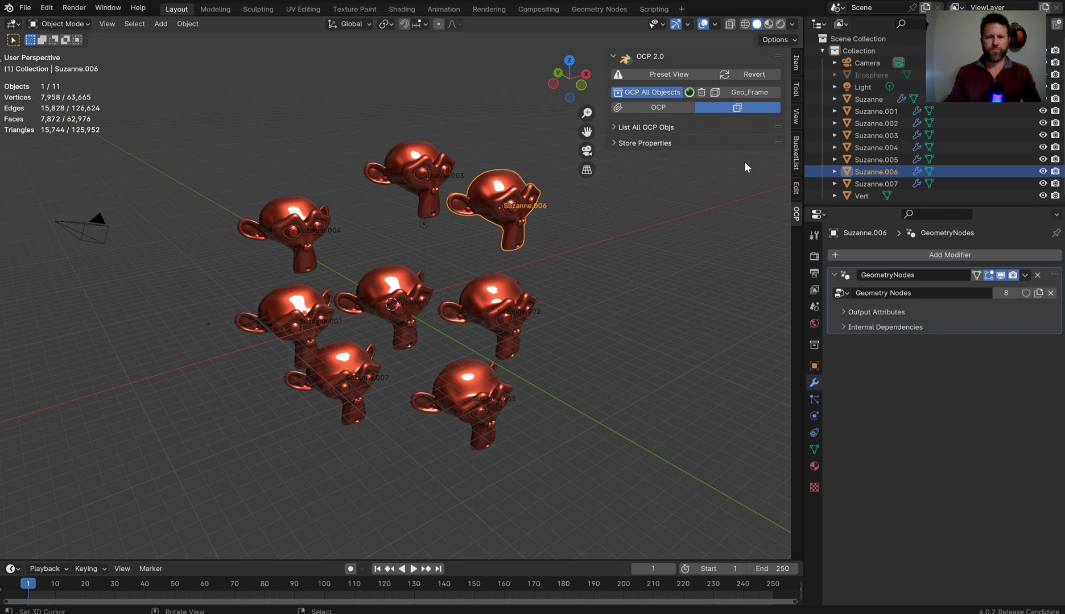
# Expand Store Properties and List All OCP Objs, then convert every Suzanne into an OCP proxy.
pyautogui.click(618, 143)
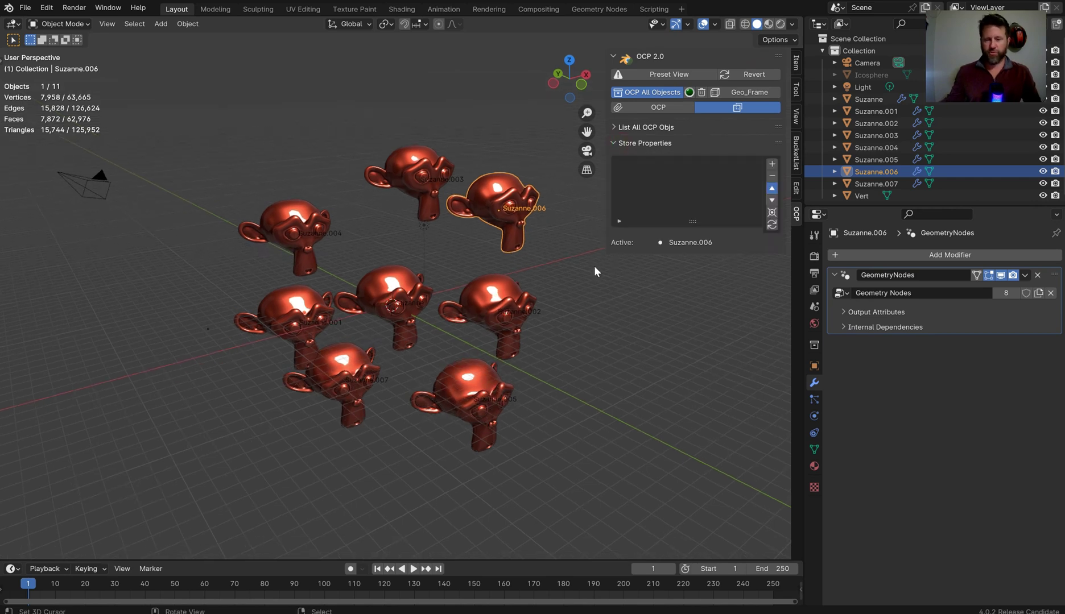
pyautogui.click(613, 126)
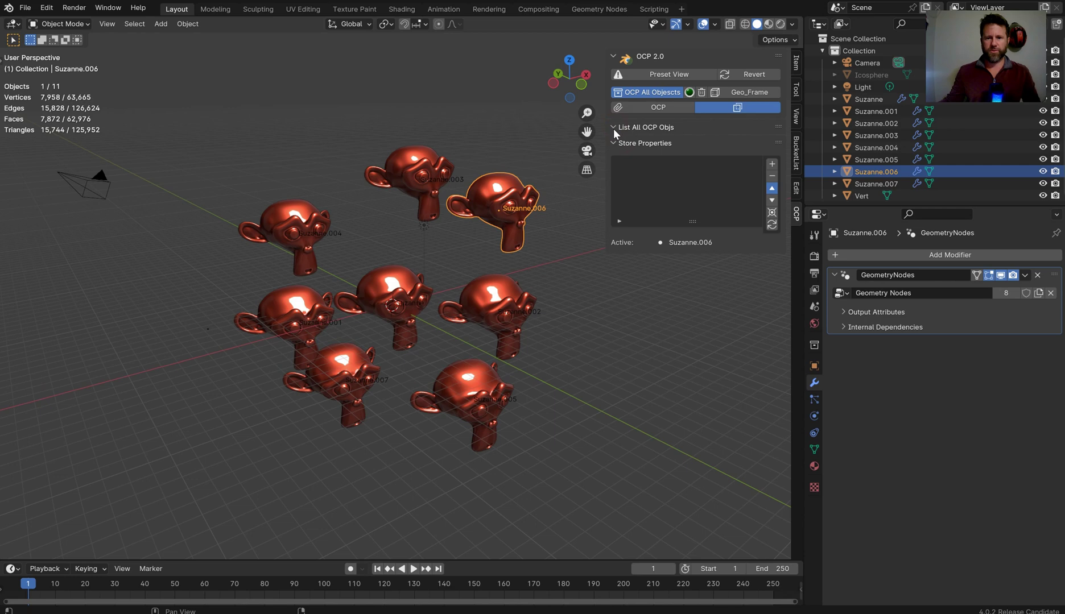
pyautogui.click(666, 93)
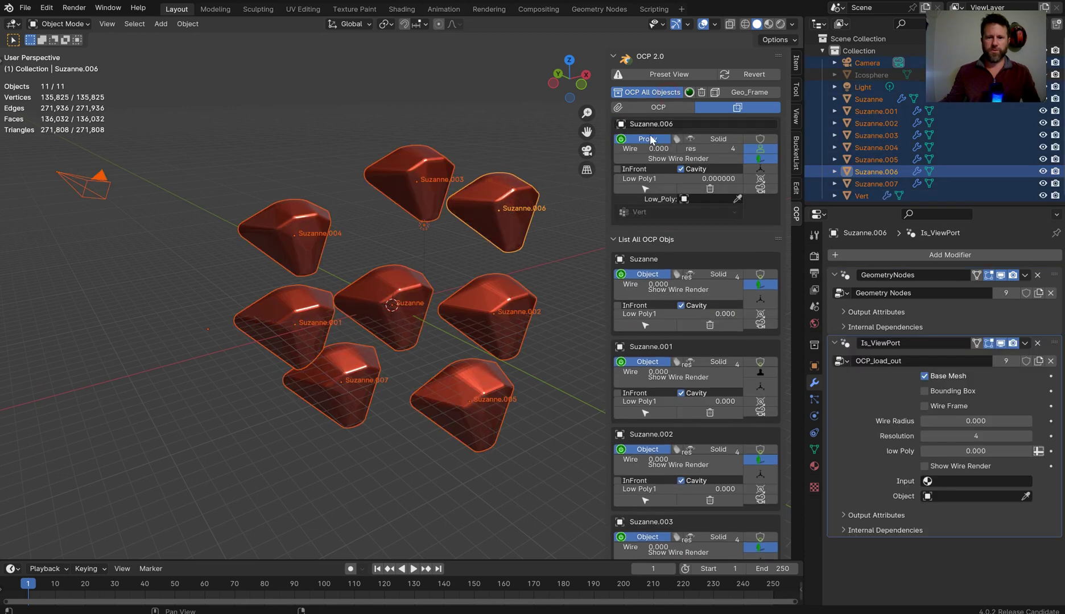
pyautogui.scroll(-4, 720, 350)
pyautogui.scroll(5, 711, 361)
# Collapse the OCP object list and main OCP 2.0 panel, leaving only Suzanne.006 selected.
pyautogui.click(633, 240)
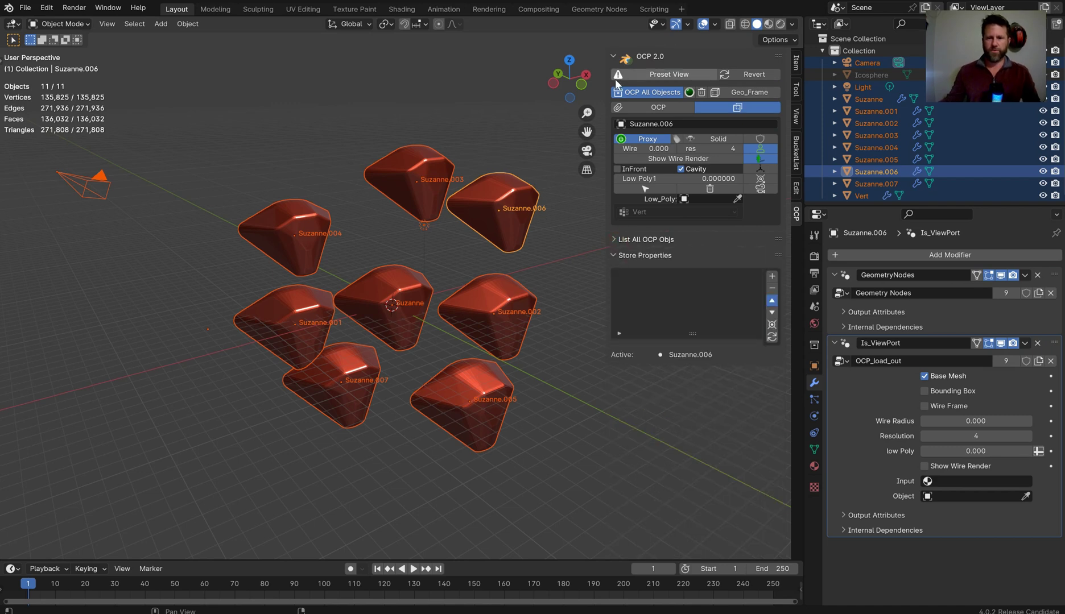
pyautogui.click(617, 57)
pyautogui.click(525, 190)
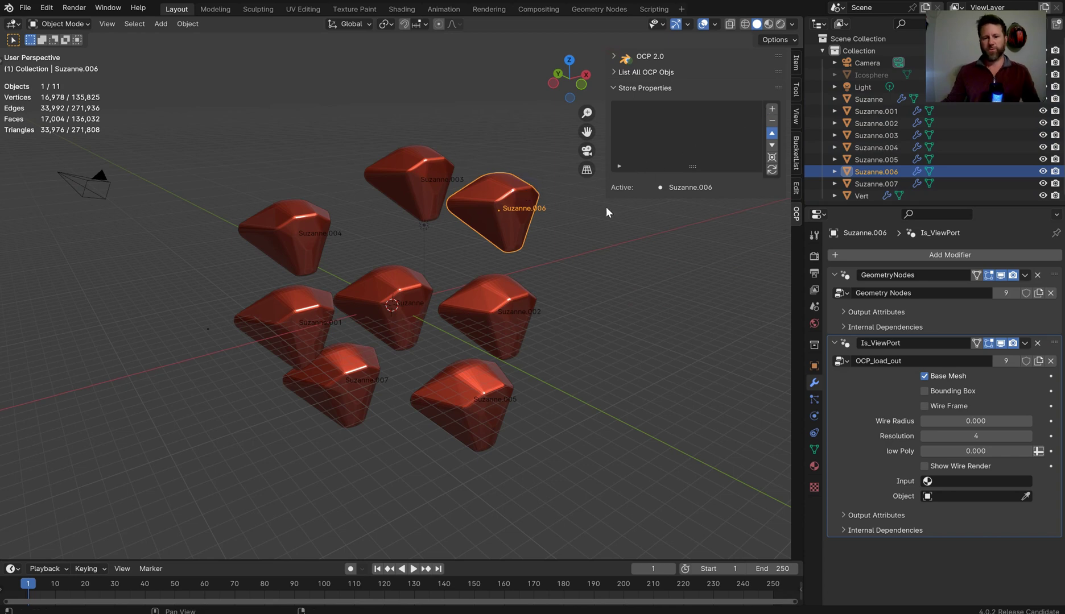
# Store the current scene as a state, scale all objects up, and store that as Studio_Collection 1.
pyautogui.press('a')
pyautogui.click(771, 109)
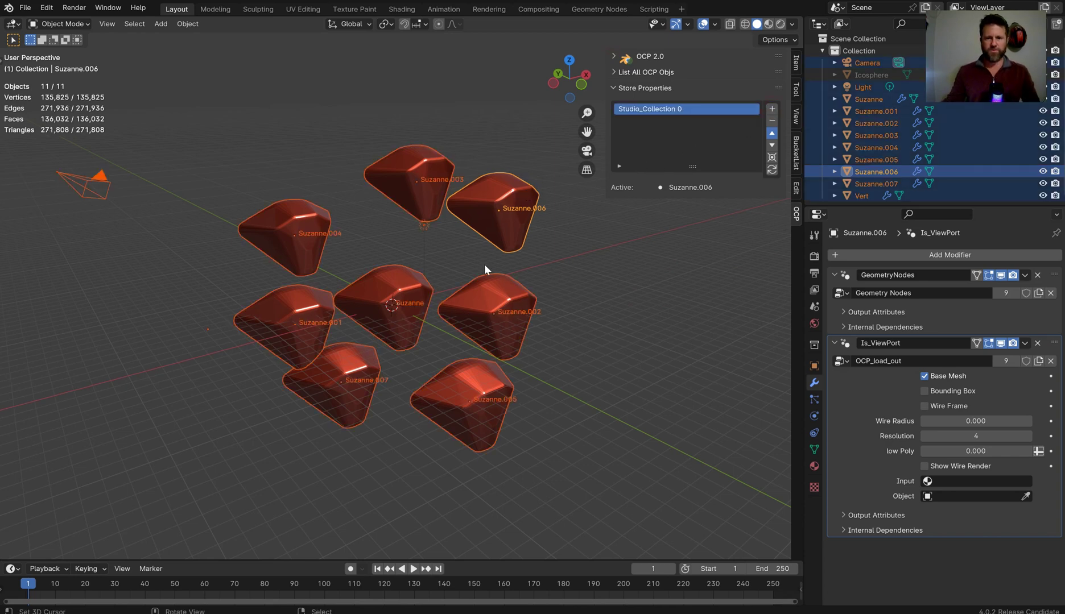
pyautogui.press('s')
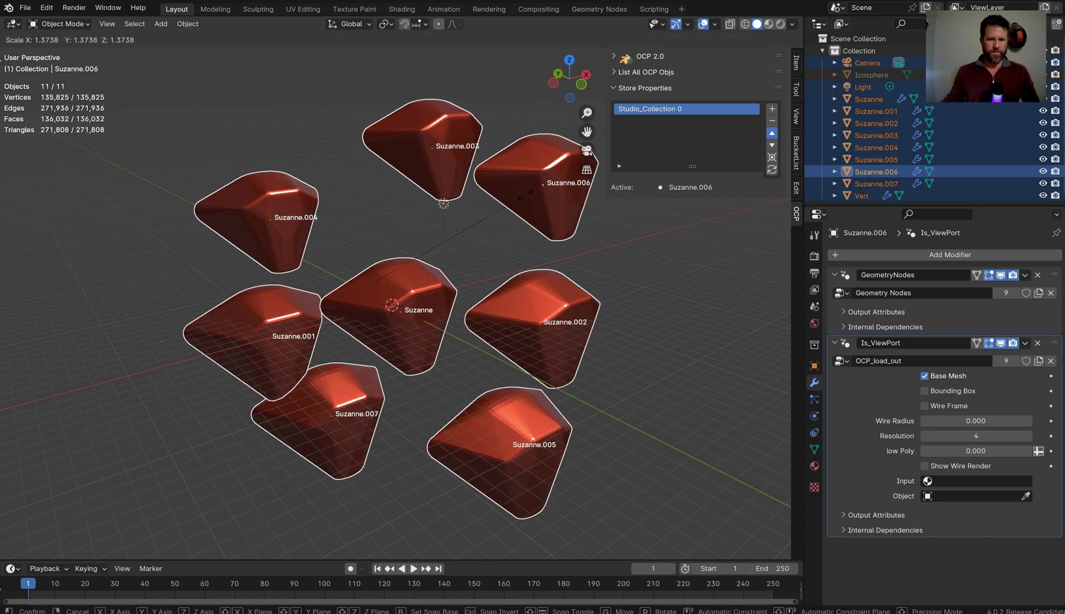
pyautogui.click(534, 186)
pyautogui.click(771, 109)
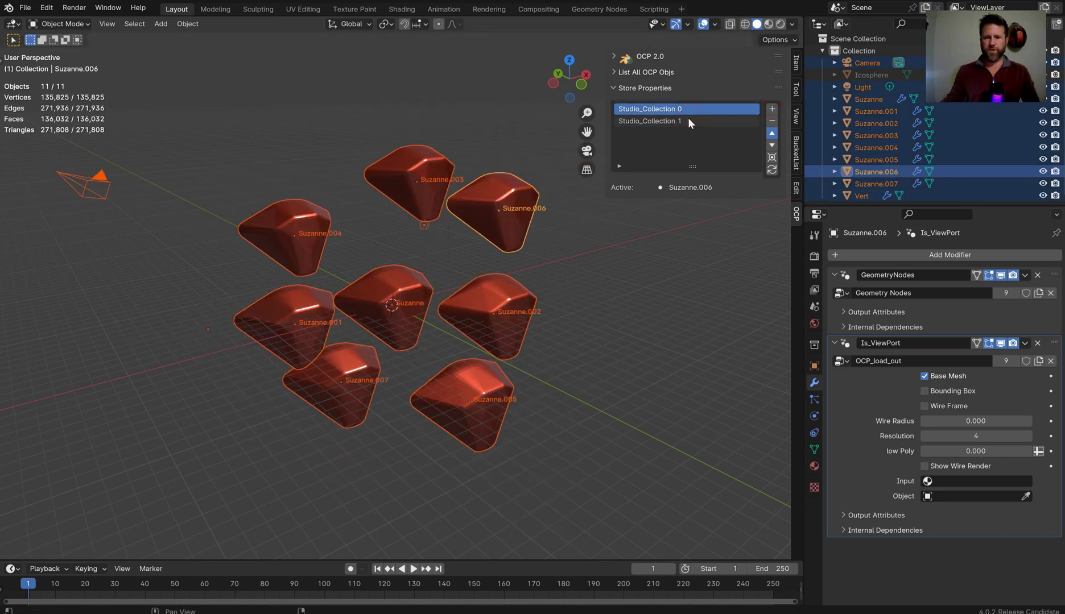
# Move Suzanne.006 onto Suzanne.004 at upper left and rotate the central Suzanne about Z.
pyautogui.click(553, 222)
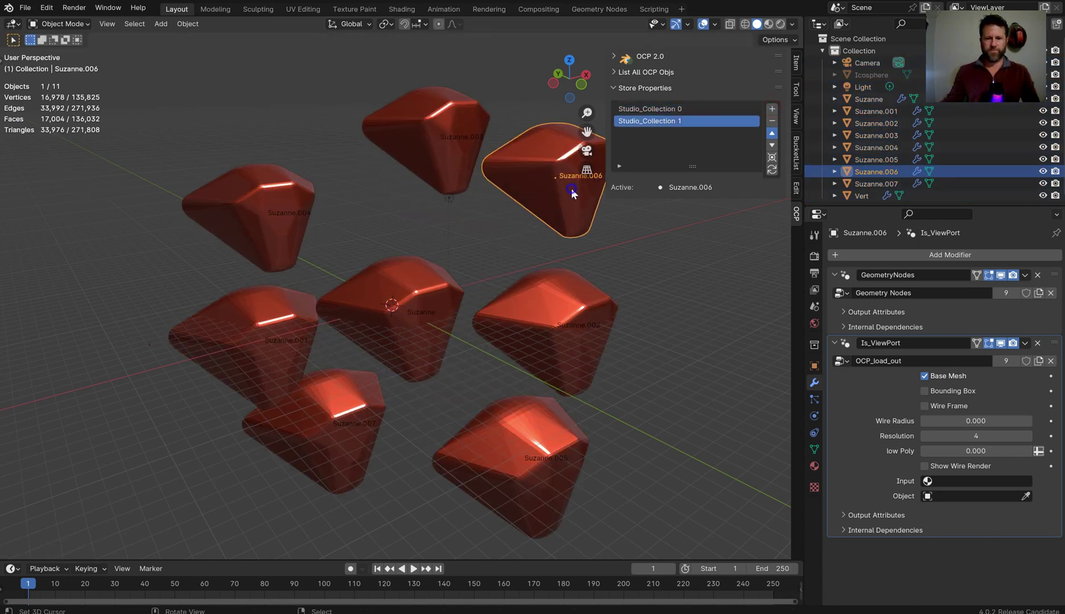
pyautogui.moveTo(556, 224); pyautogui.dragTo(271, 218)
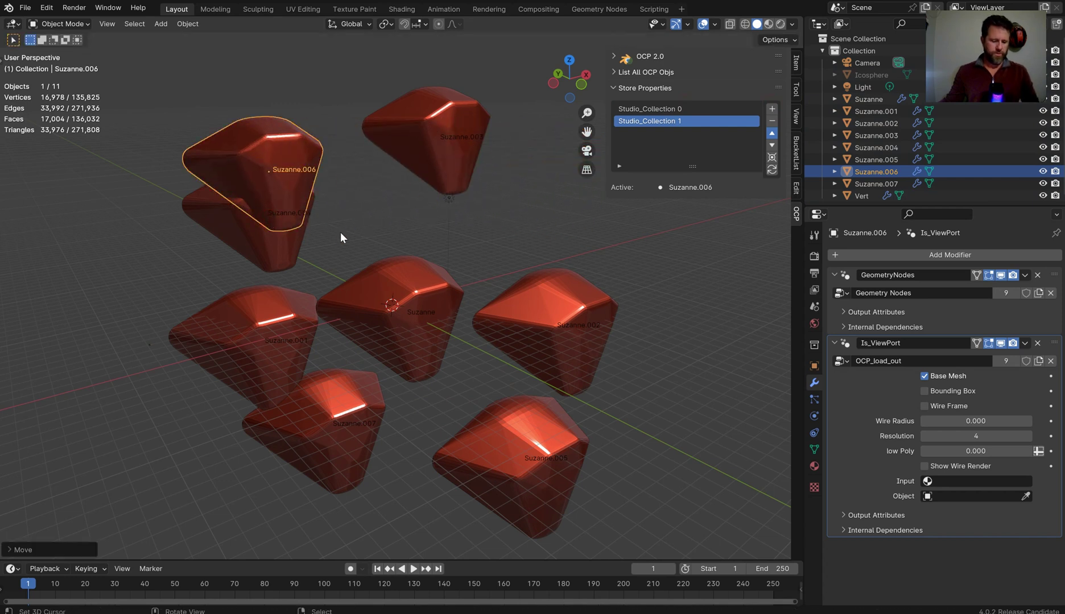
pyautogui.click(413, 328)
pyautogui.press('r')
pyautogui.press('z')
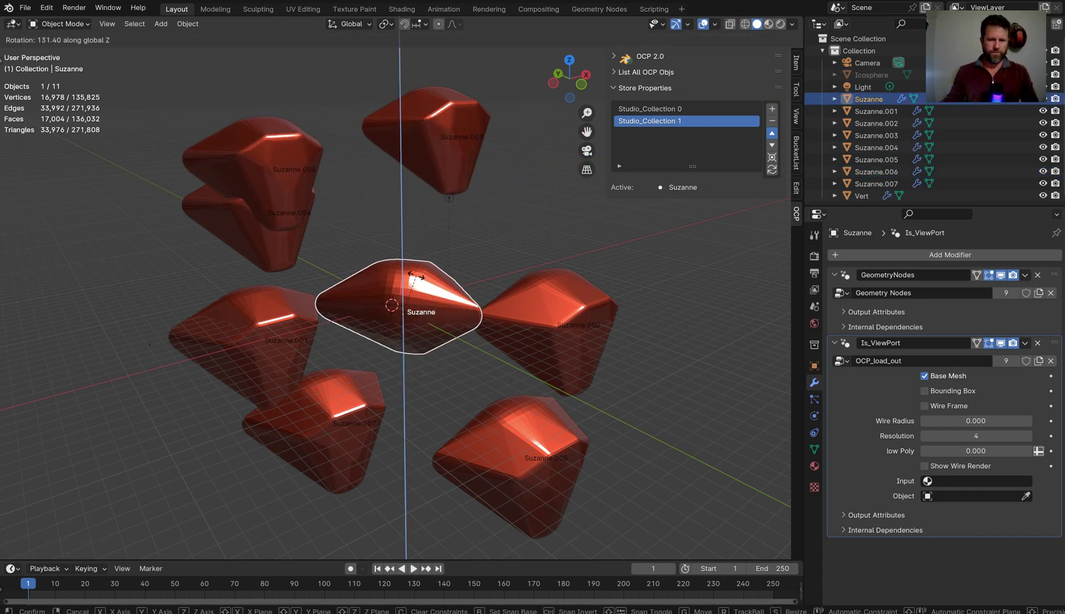
pyautogui.click(429, 293)
# Store this layout as Studio_Collection 2, then recall Studio_Collection 1 and 2 in turn.
pyautogui.scroll(-3, 496, 253)
pyautogui.press('a')
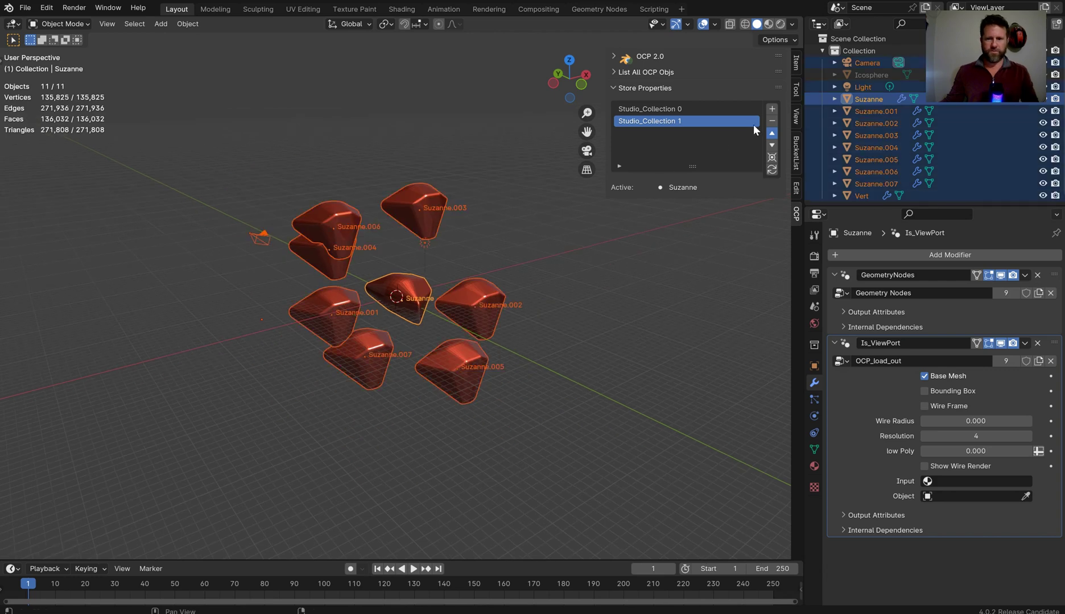
pyautogui.click(772, 109)
pyautogui.click(646, 120)
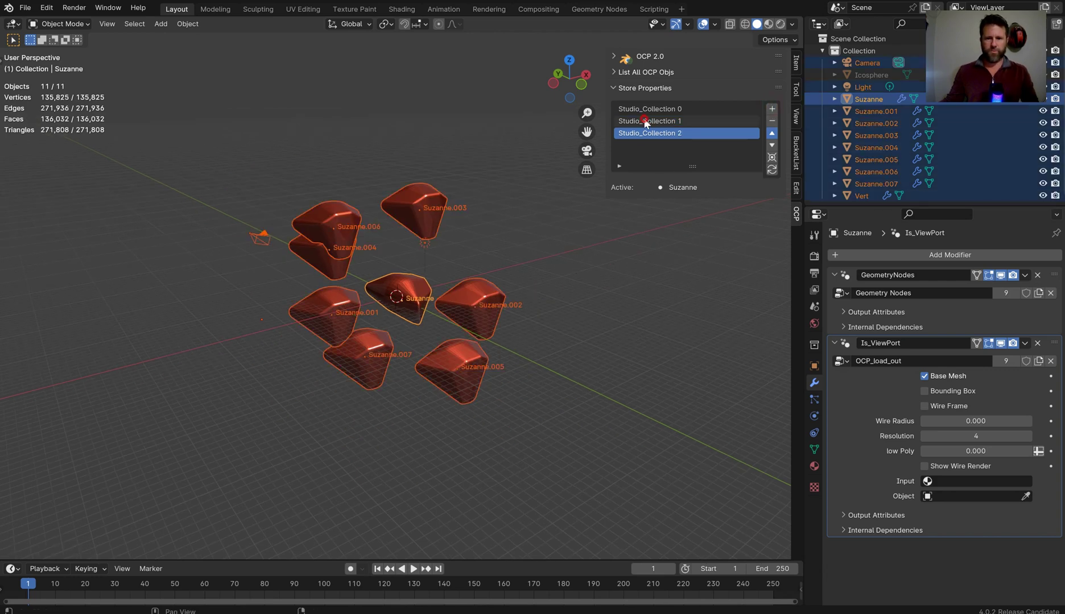
pyautogui.click(647, 133)
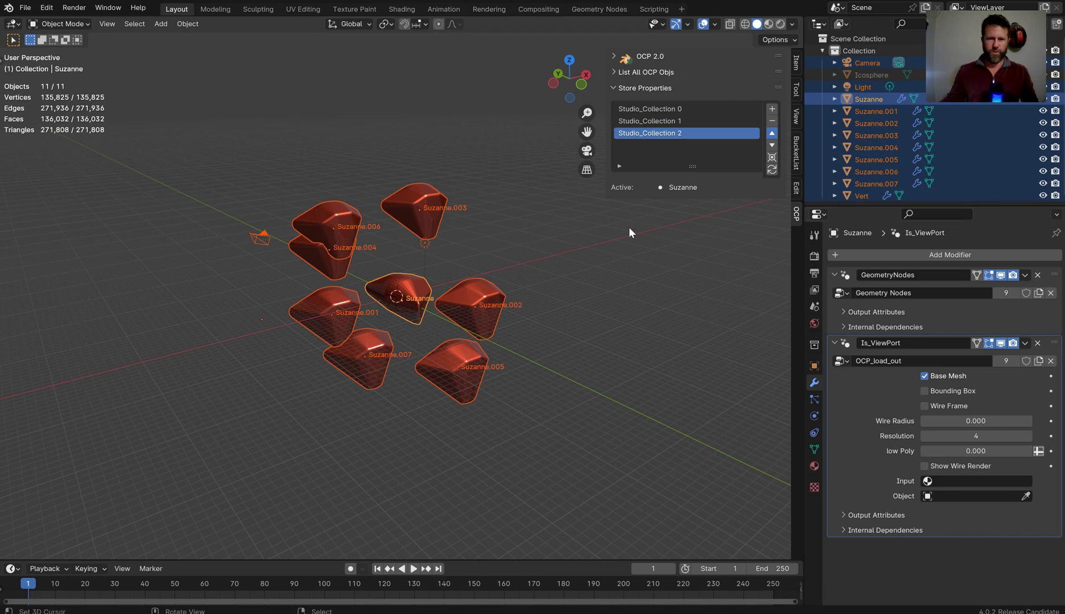
pyautogui.scroll(-5, 643, 230)
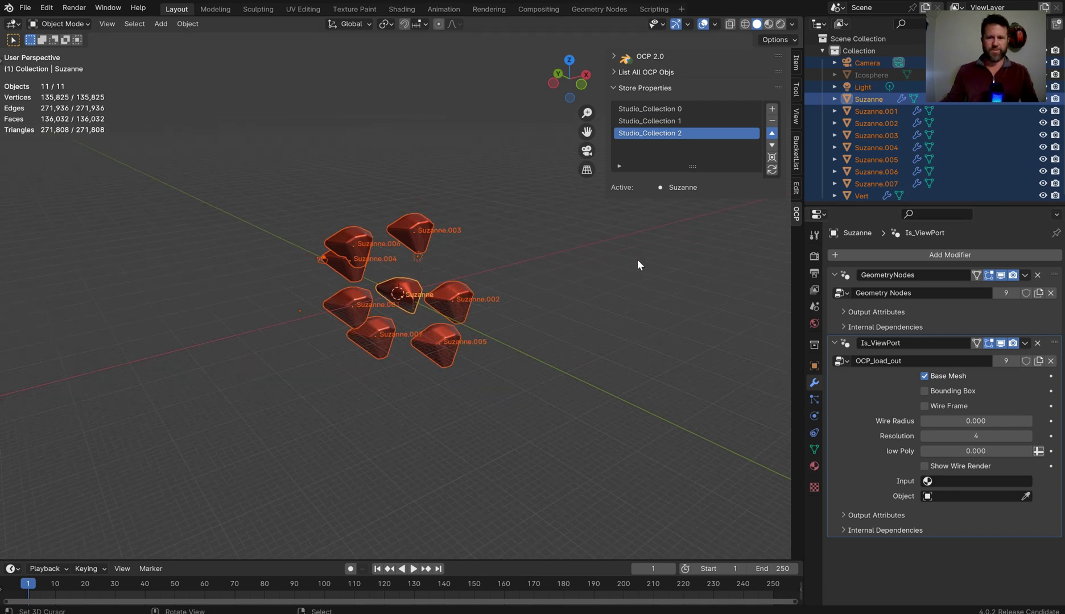
# Select the light in the outliner and move it to a new spot.
pyautogui.click(876, 87)
pyautogui.moveTo(543, 280); pyautogui.dragTo(495, 273, button='middle')
pyautogui.scroll(5, 494, 273)
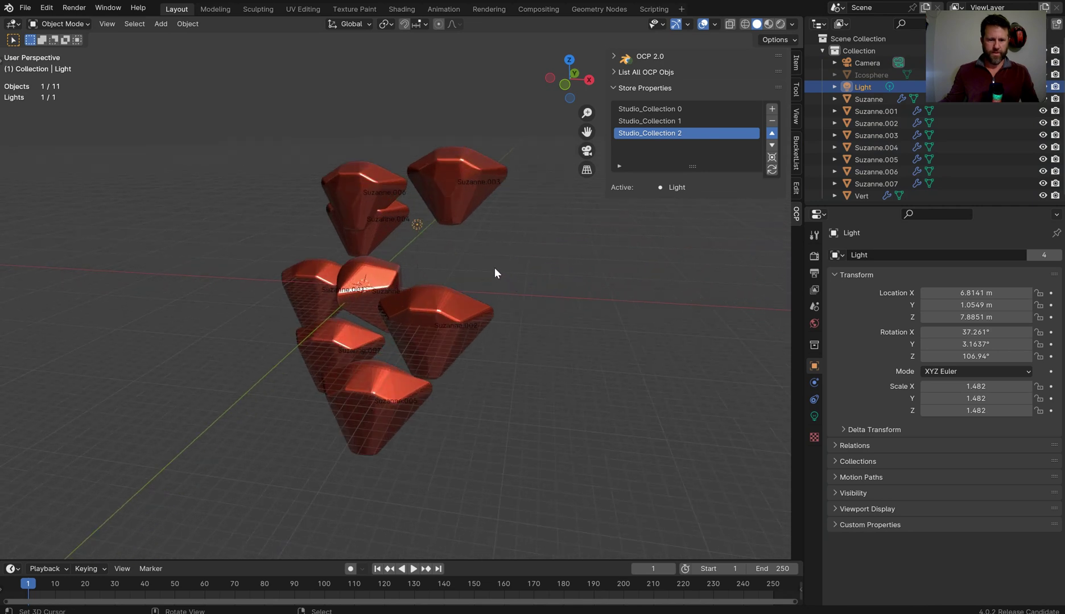
pyautogui.click(539, 290)
# Make the point light pure blue with 389 W power and a 7.68 m radius.
pyautogui.click(814, 416)
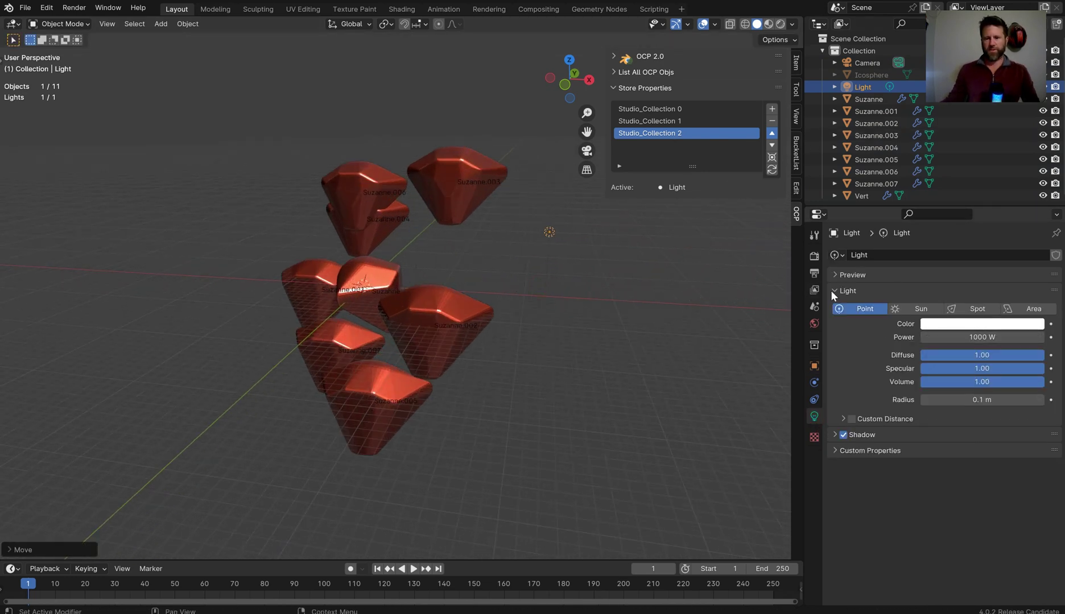
pyautogui.click(953, 324)
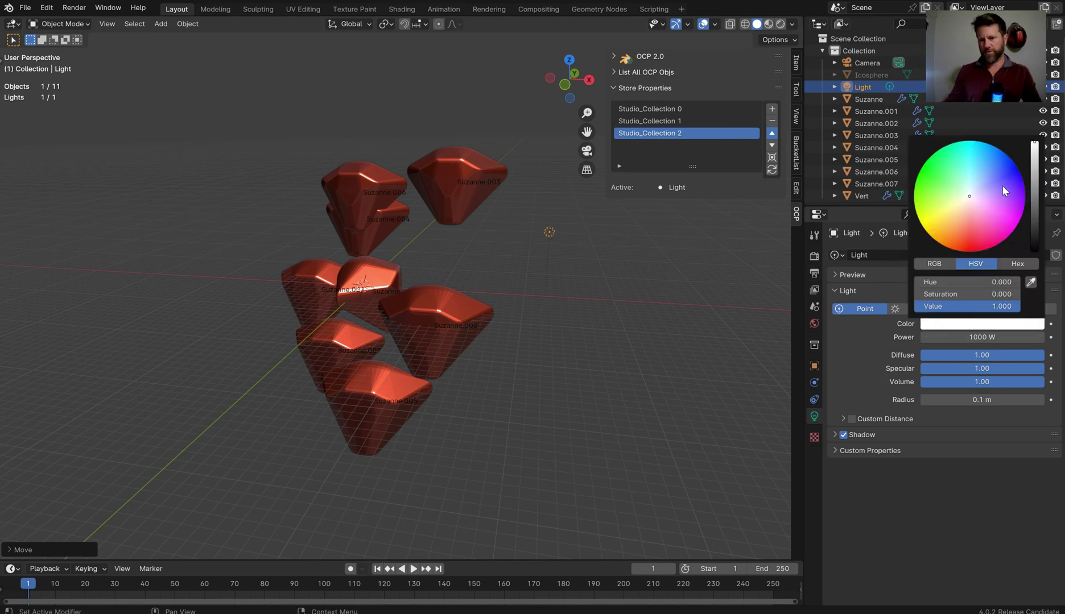
pyautogui.moveTo(1002, 185)
pyautogui.mouseDown()
pyautogui.moveTo(990, 182)
pyautogui.moveTo(1002, 173)
pyautogui.mouseUp()
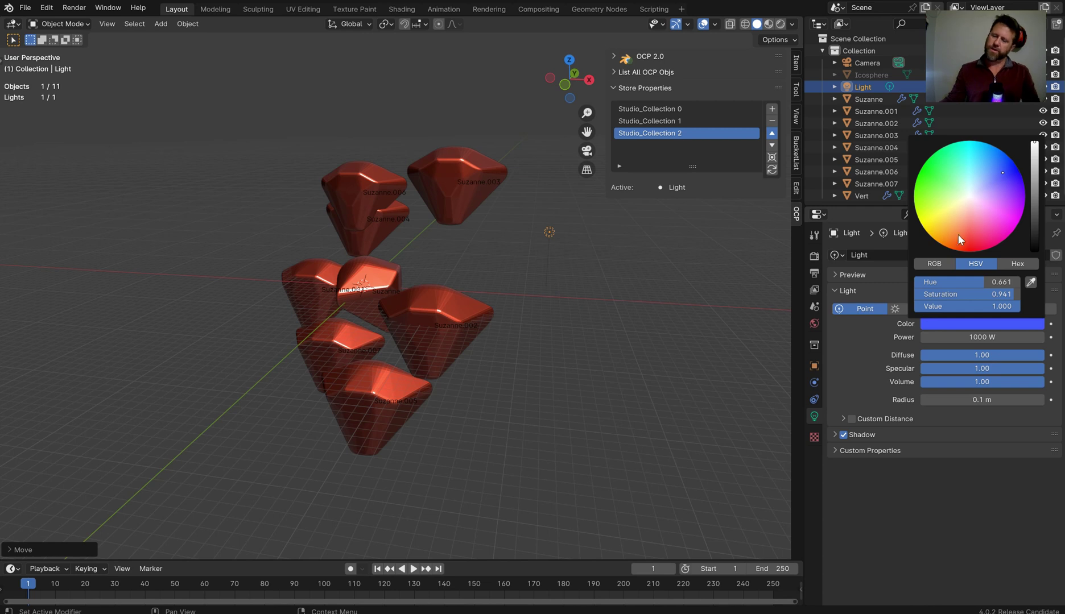
pyautogui.click(1007, 176)
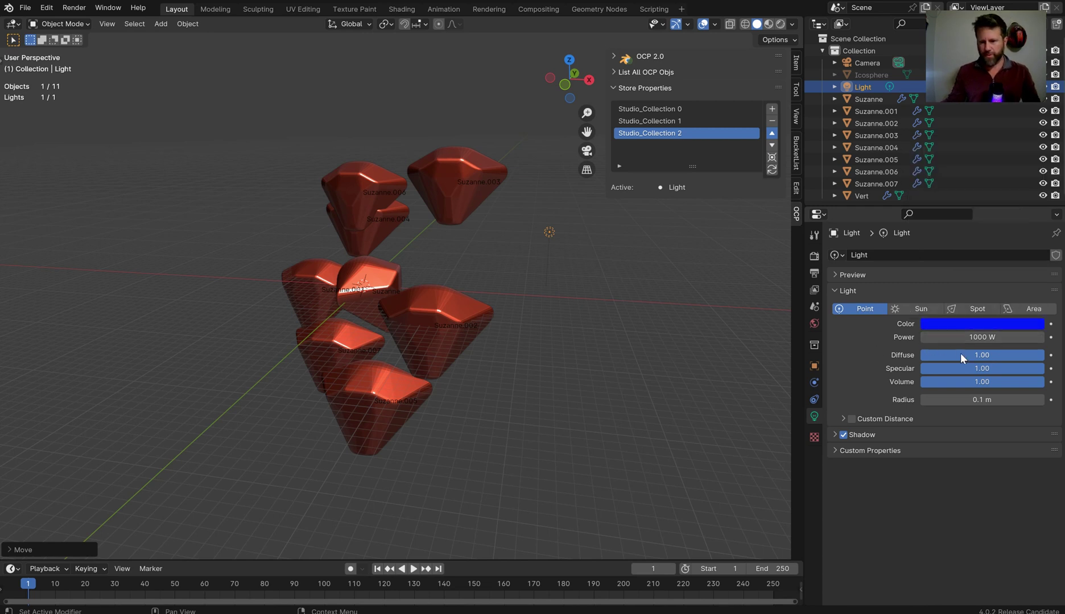
pyautogui.moveTo(983, 338); pyautogui.dragTo(945, 337)
pyautogui.moveTo(982, 399); pyautogui.dragTo(1018, 400)
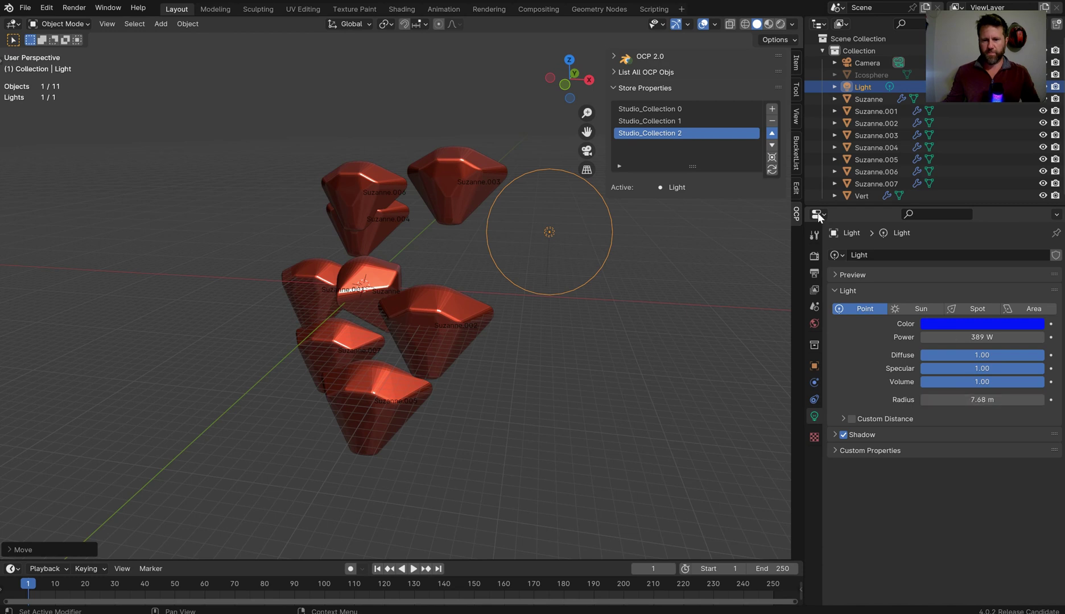
# Store the blue-light setup as the new state Studio_Collection 3.
pyautogui.press('a')
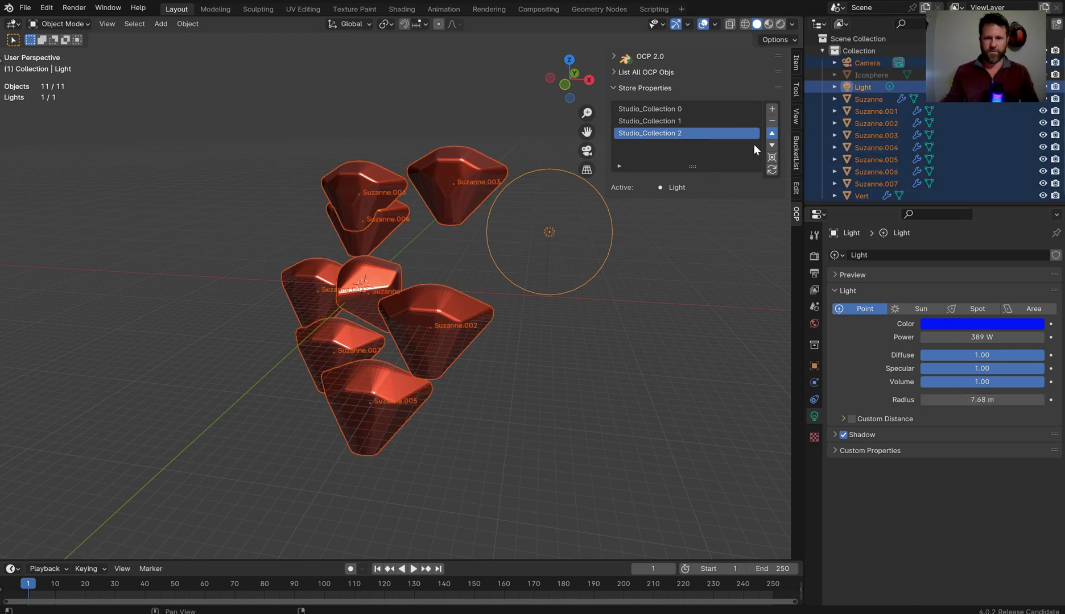
pyautogui.click(771, 109)
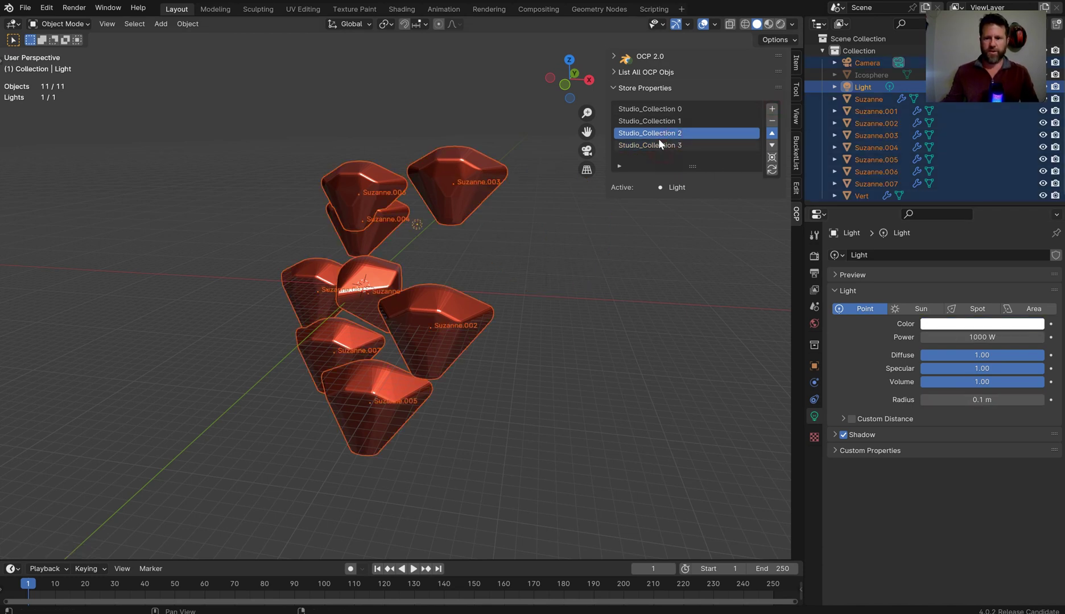
pyautogui.click(651, 144)
# Toggle between Studio_Collection 2 and 3 to compare white and blue lighting.
pyautogui.click(654, 135)
pyautogui.click(658, 147)
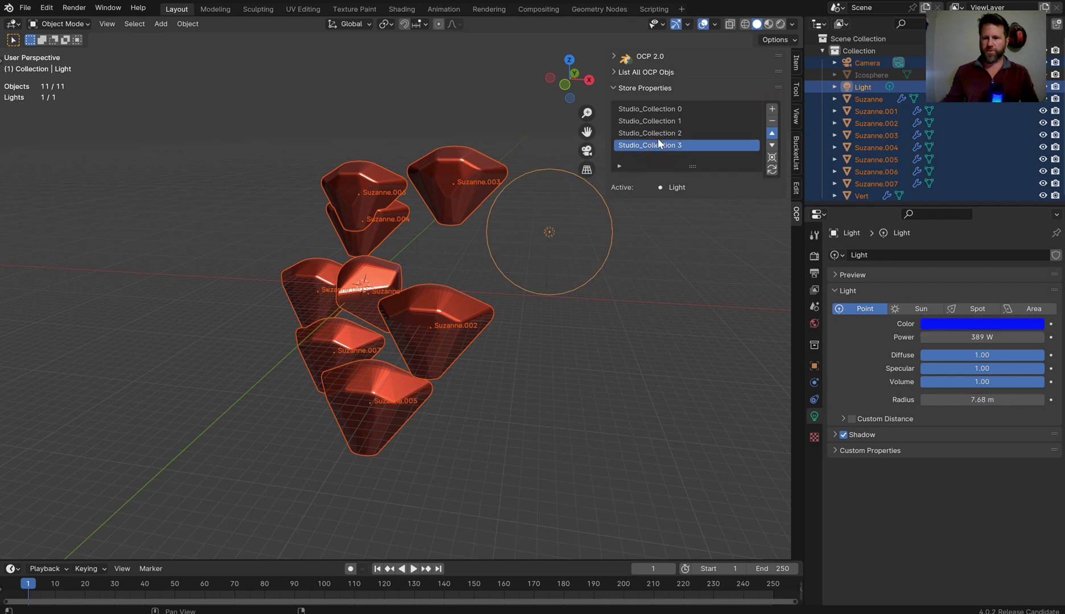
pyautogui.click(658, 133)
pyautogui.click(658, 147)
pyautogui.moveTo(460, 214); pyautogui.dragTo(524, 240, button='middle')
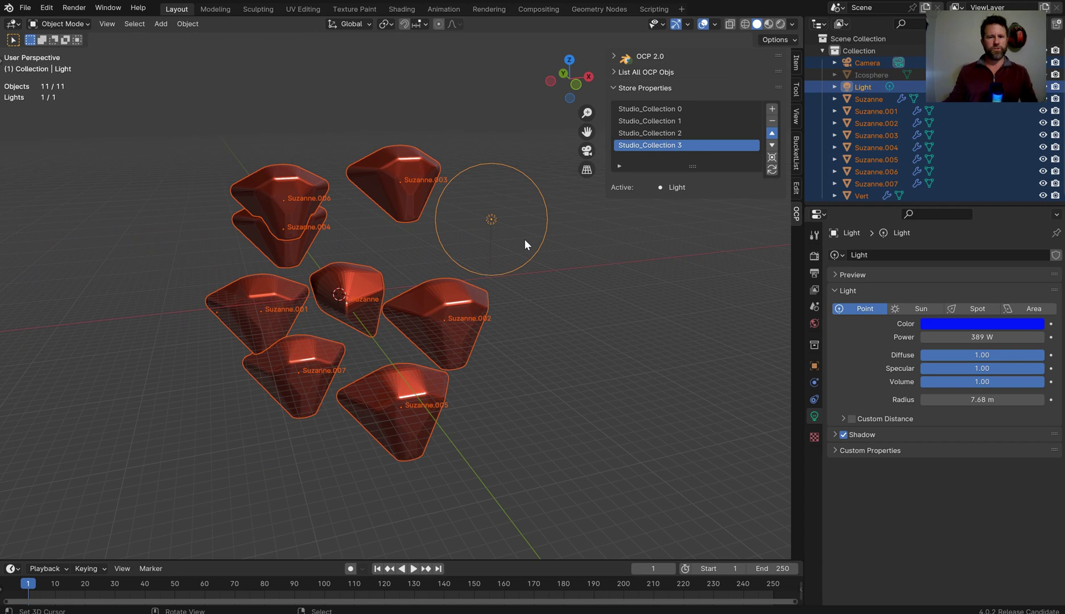